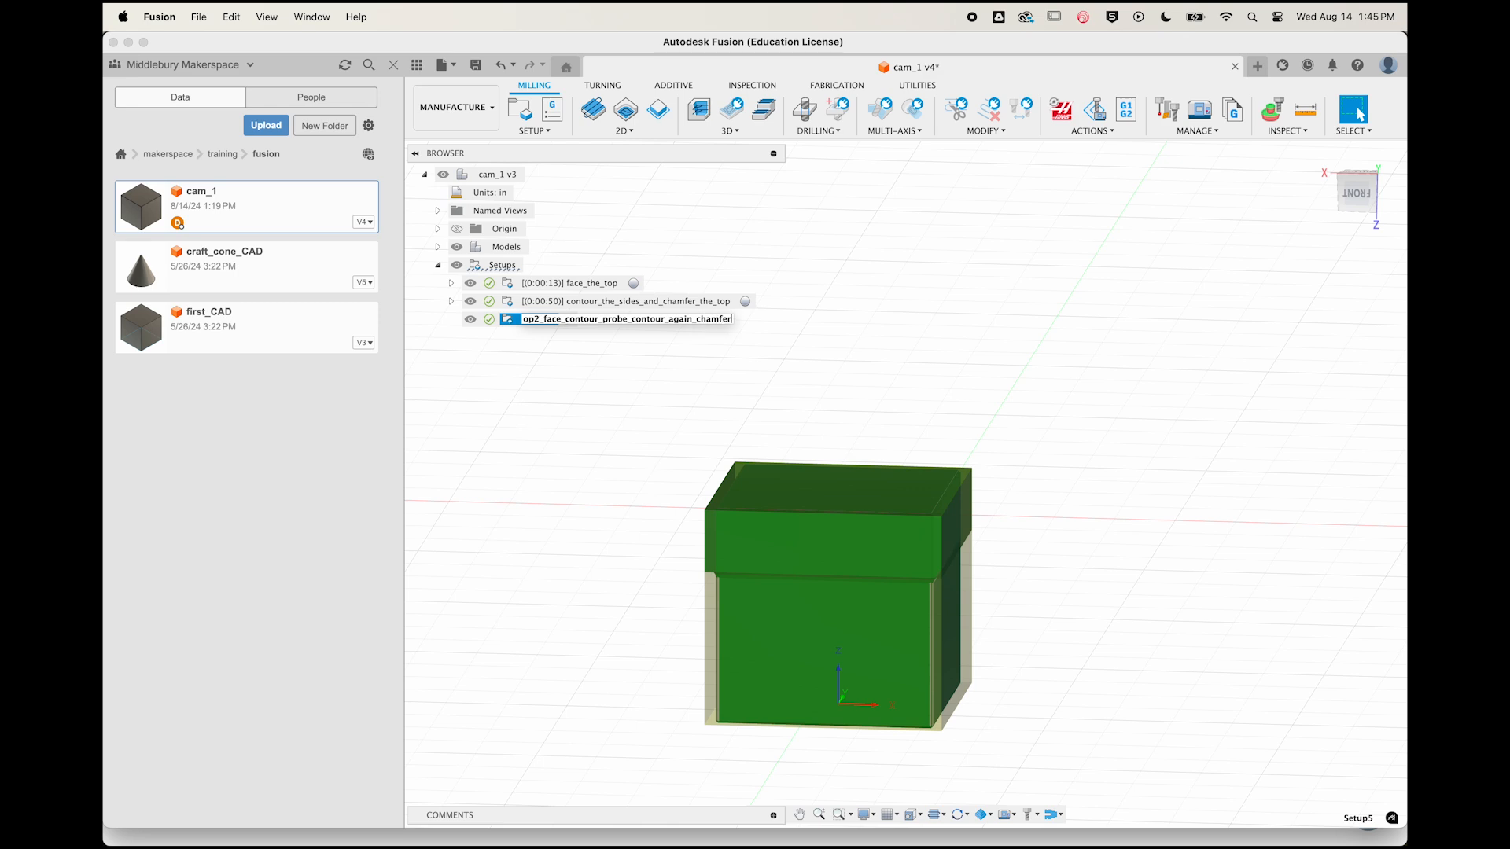
# Name the second-operation setup op2_face_contour_probe_contour_again_chamfer and close the face_the_top setup's stock settings
pyautogui.press('Return')
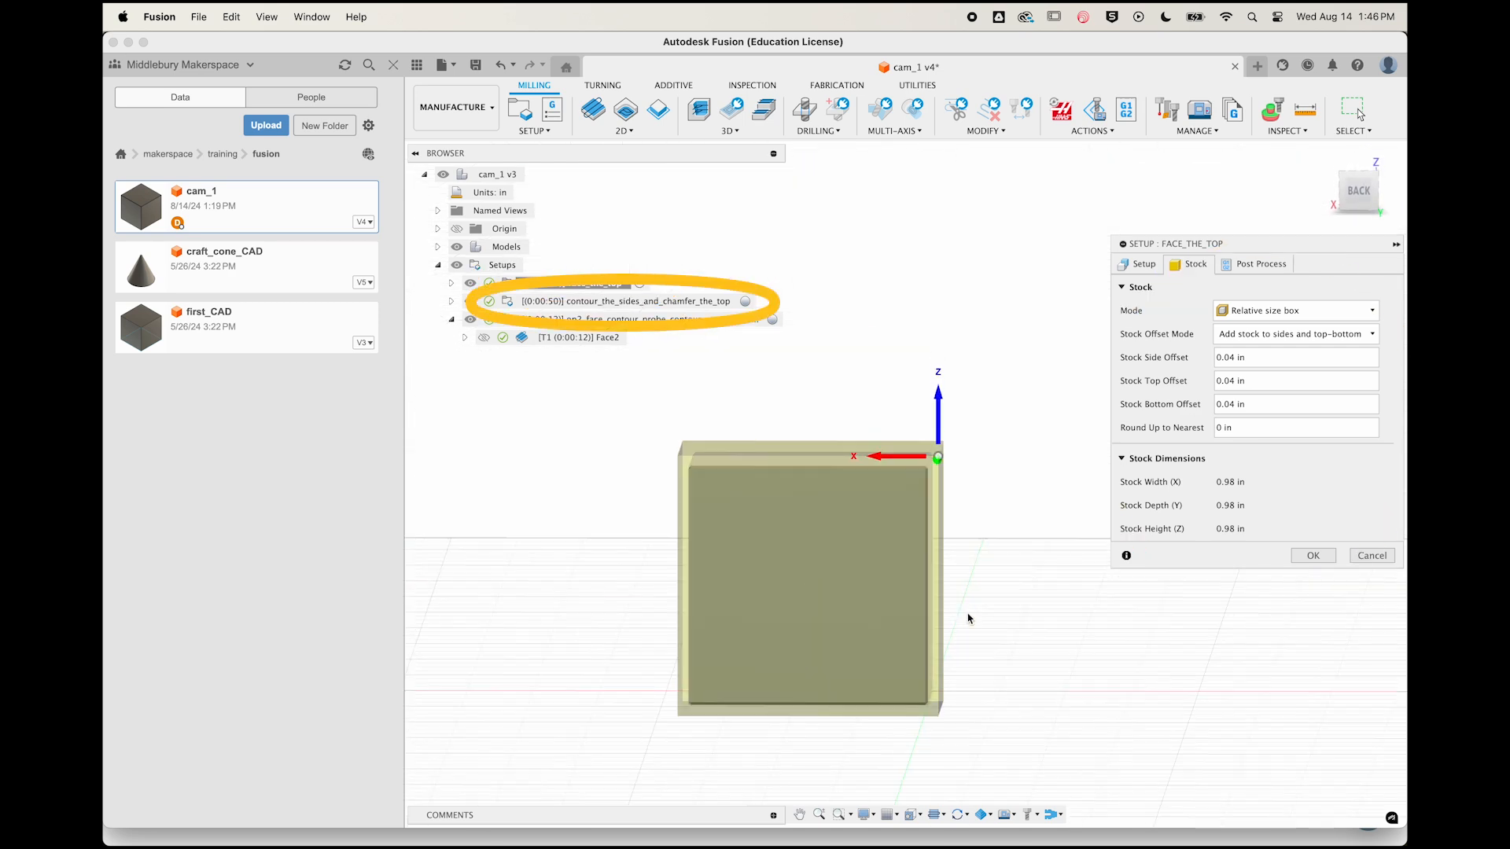
pyautogui.press('Return')
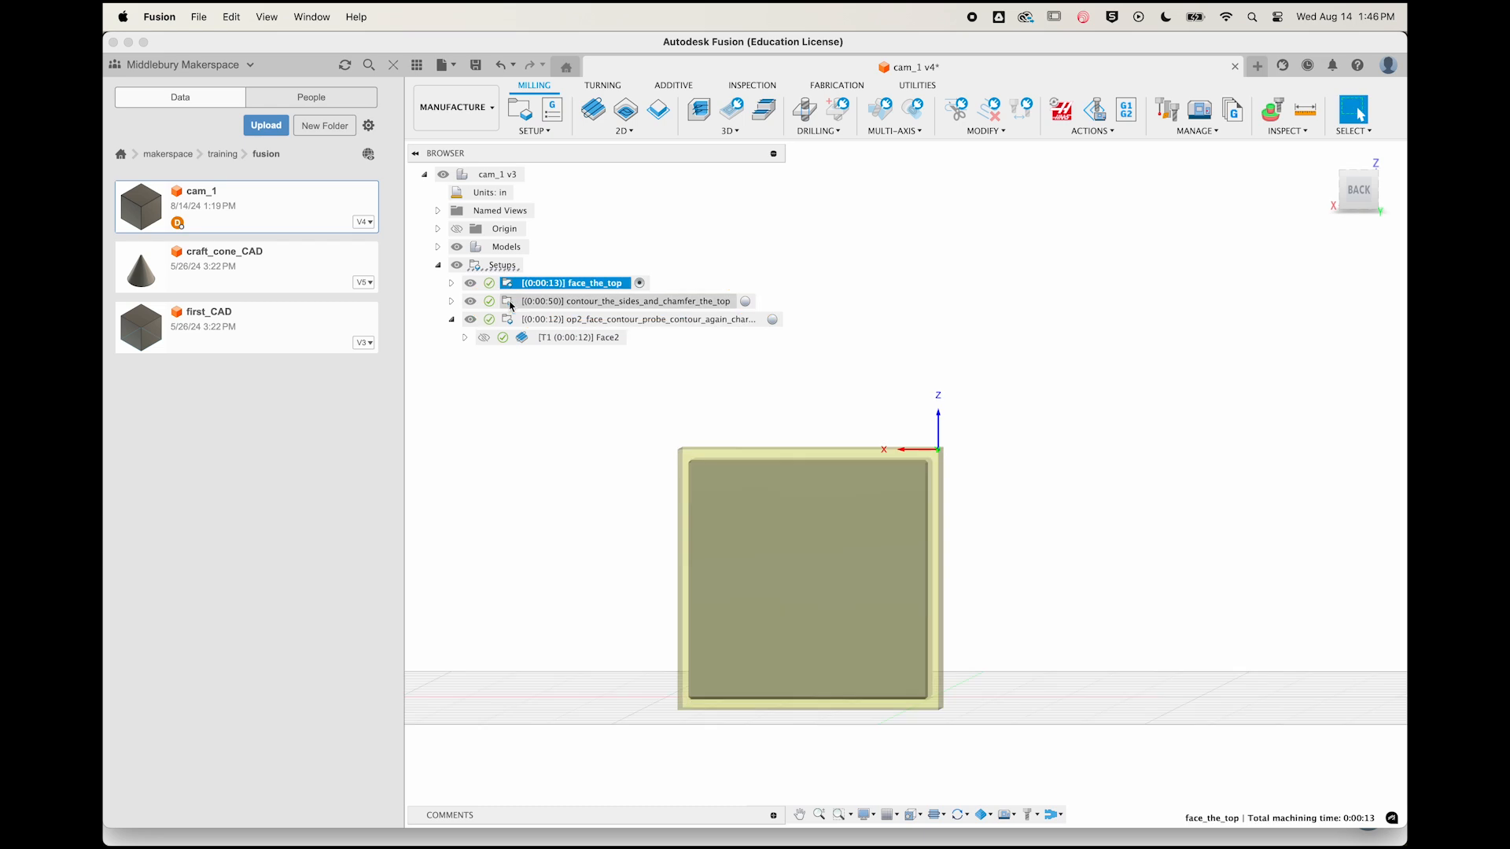
# Set the contour_the_sides_and_chamfer_the_top setup's stock mode to From preceding setup with Continue Rest Machining enabled
pyautogui.doubleClick(512, 304)
pyautogui.click(1189, 264)
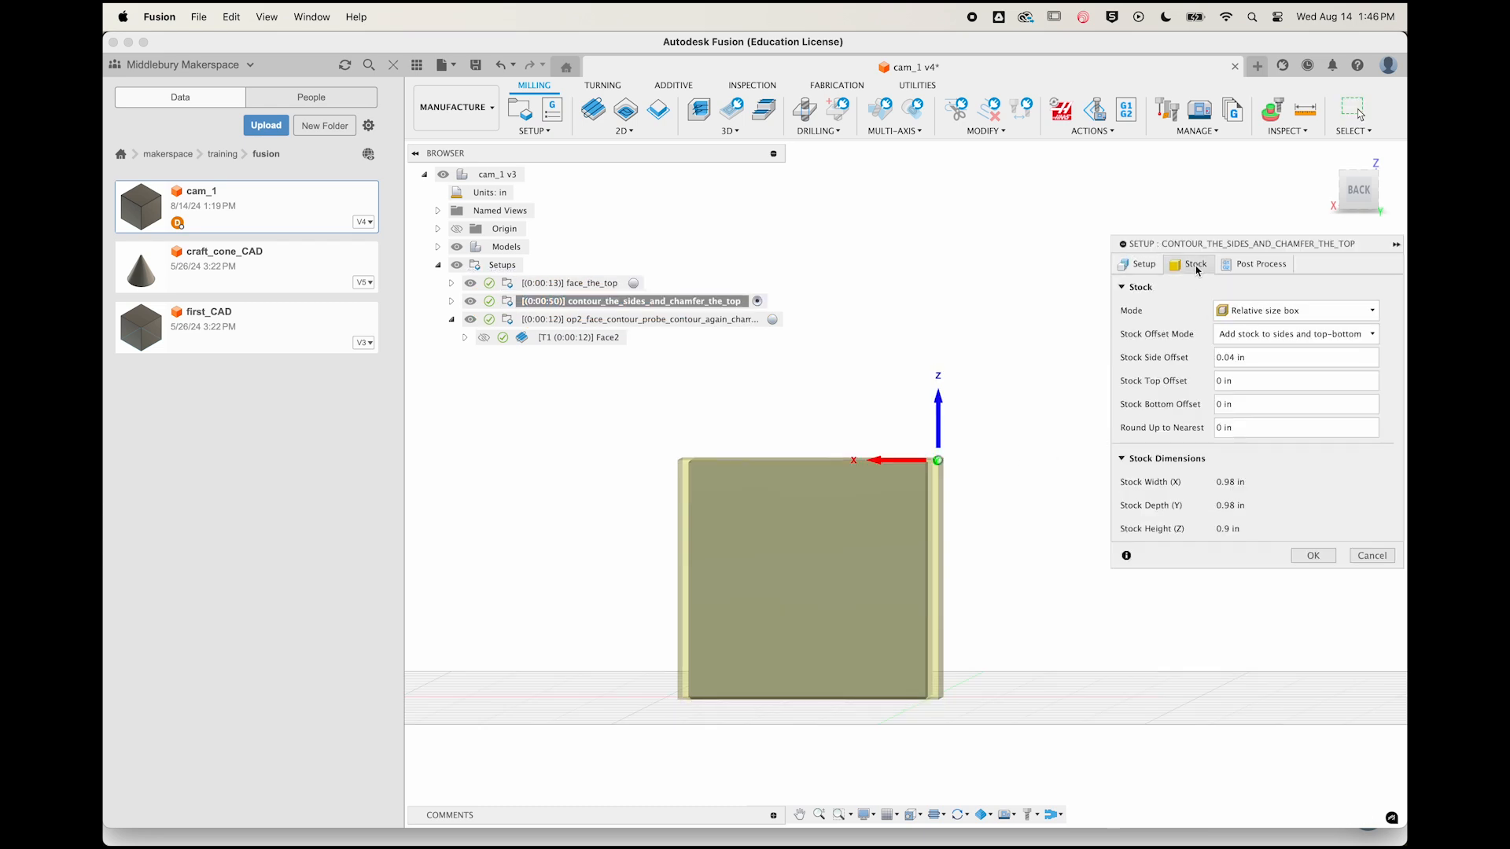
pyautogui.click(1294, 311)
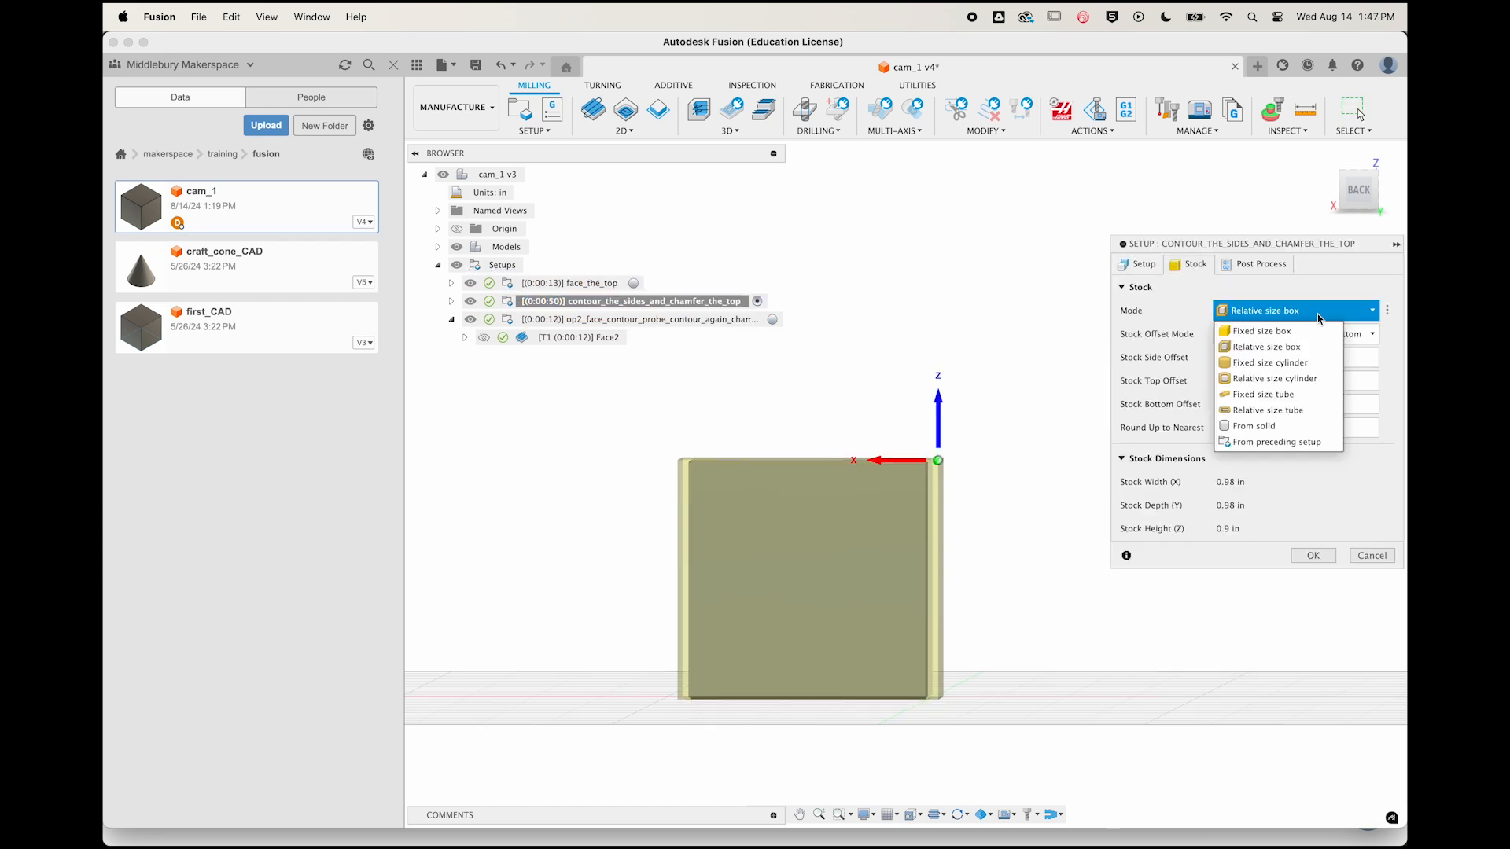
pyautogui.click(1250, 443)
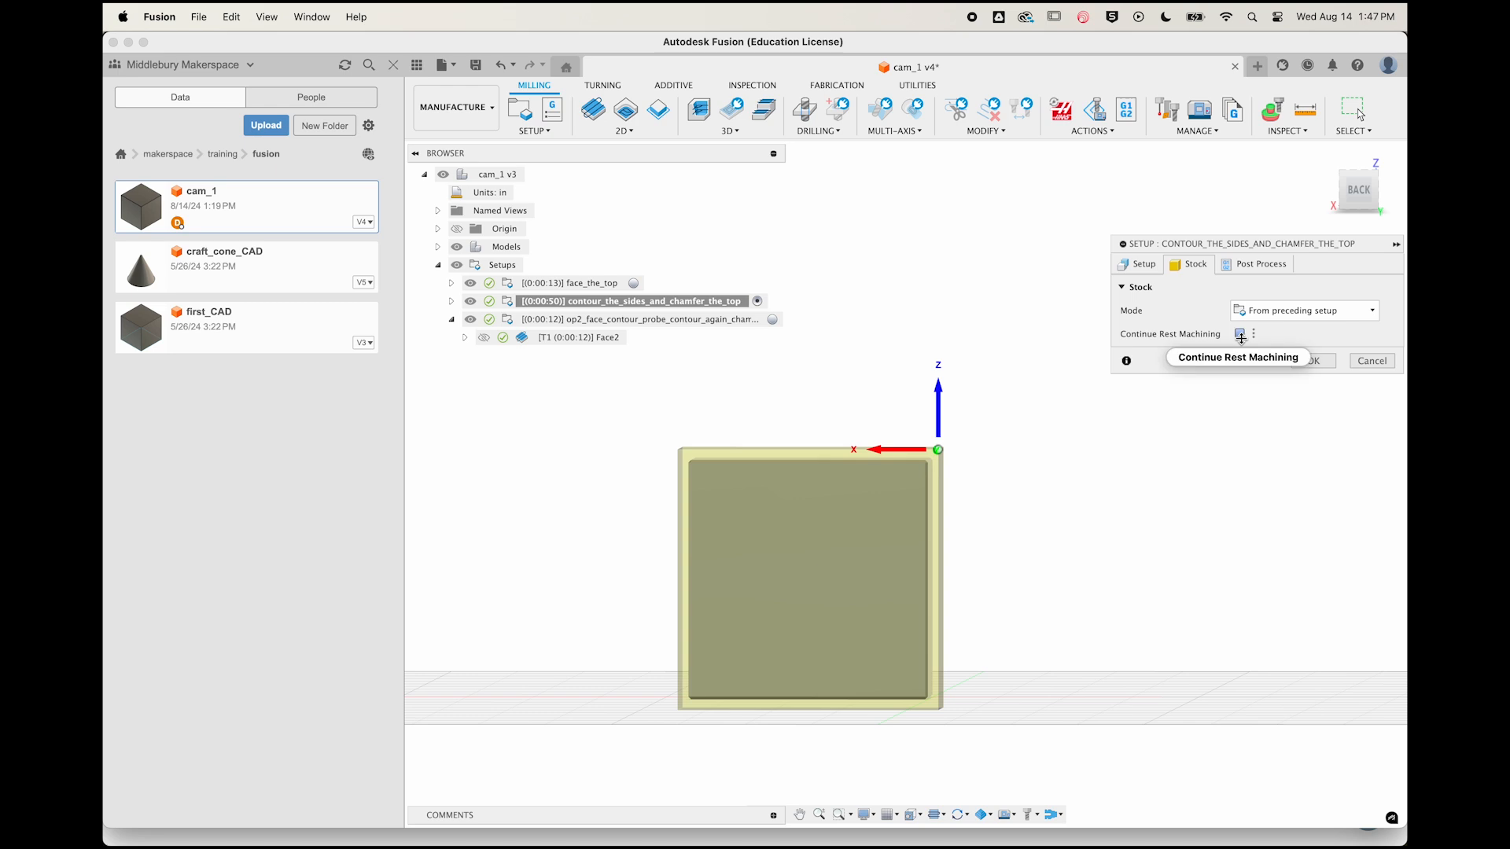
pyautogui.click(1240, 333)
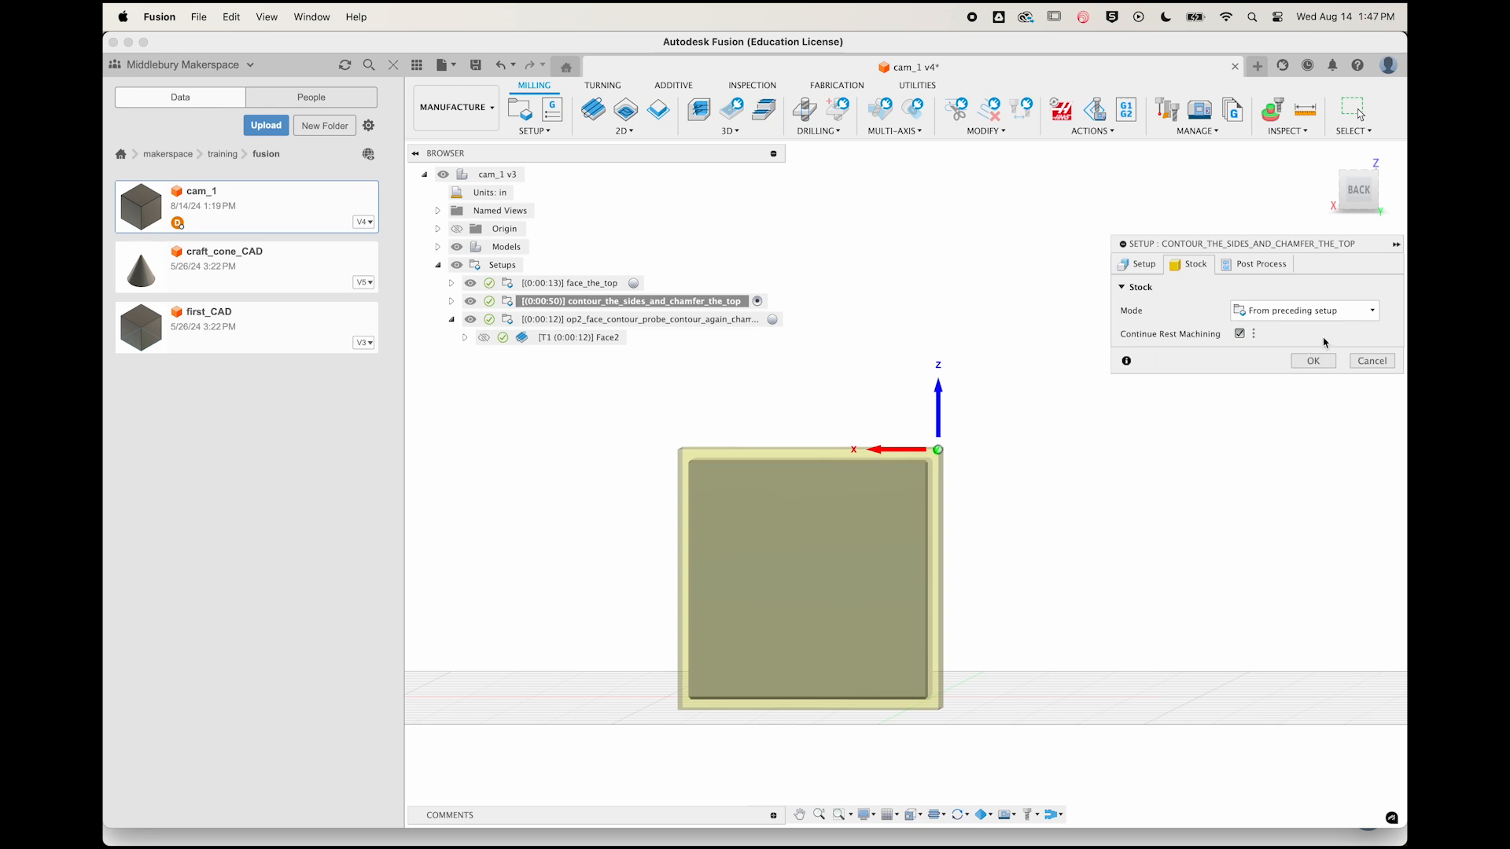
pyautogui.click(1313, 361)
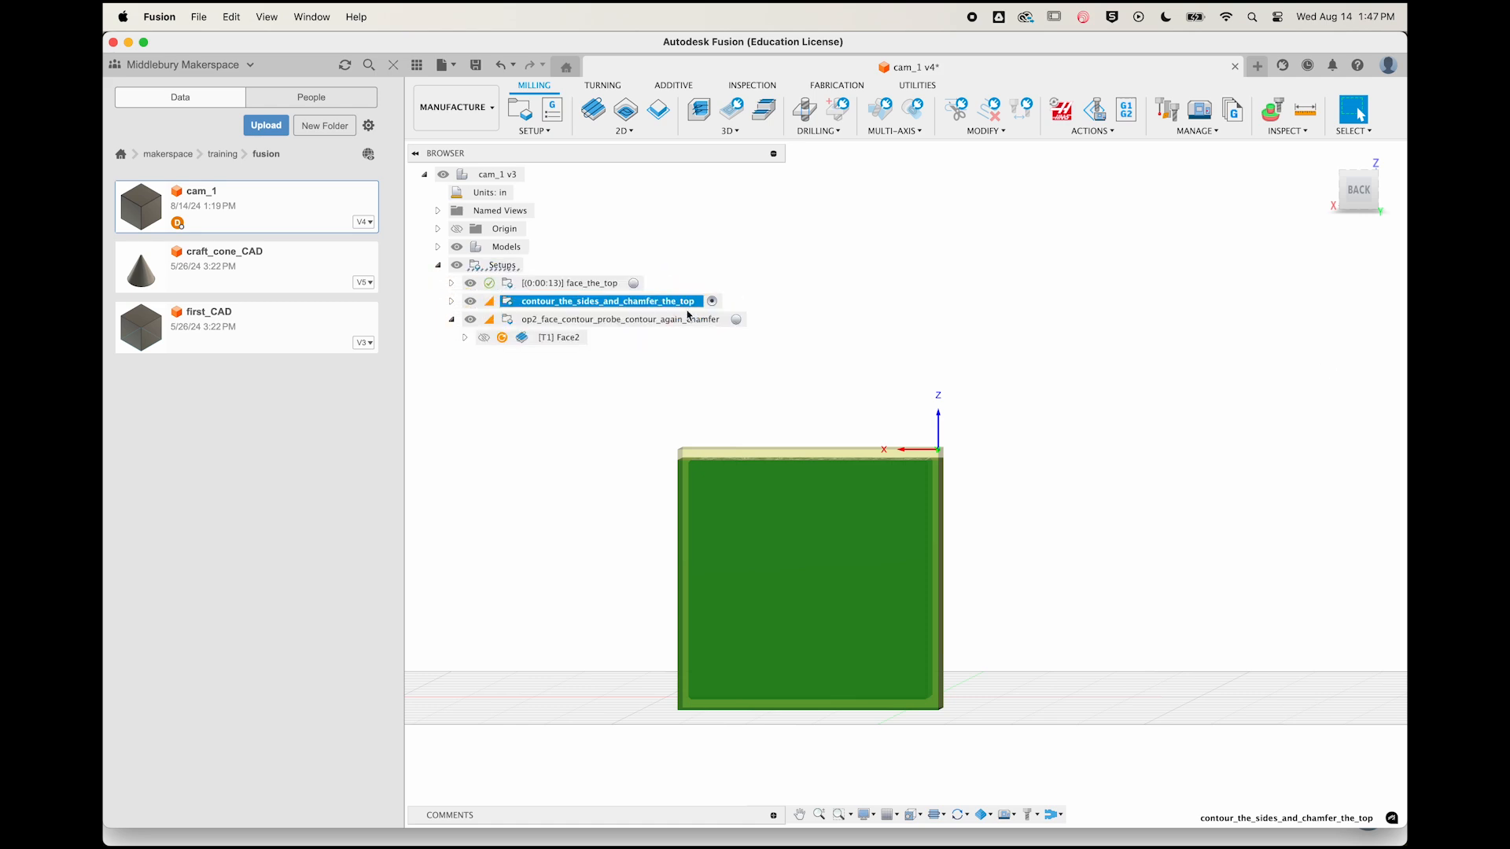
pyautogui.click(452, 301)
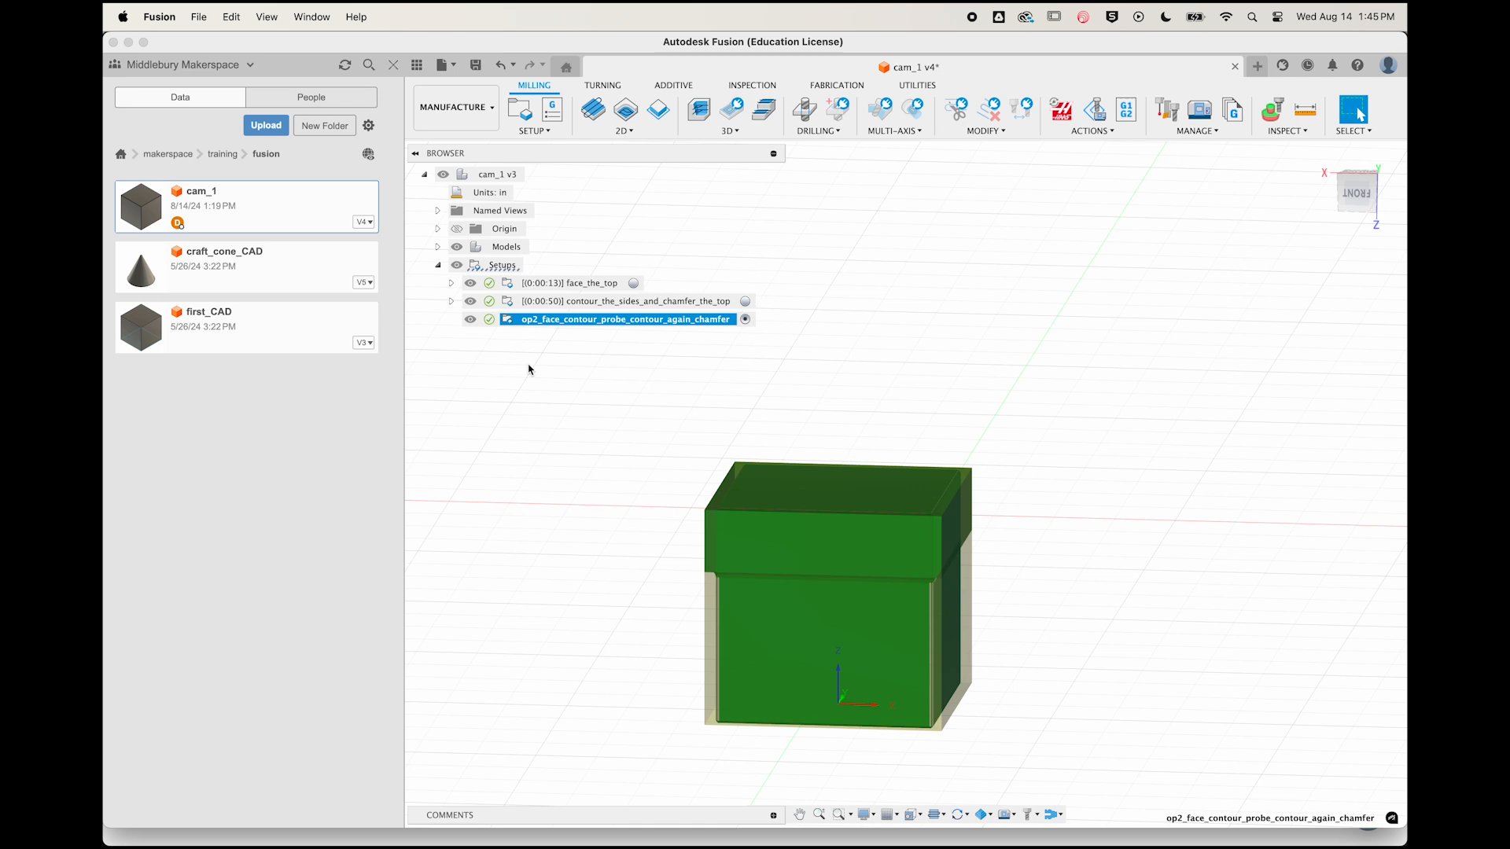
# Start a Face operation in the op2 setup using tool 1, the 3/8" R1/32" bull nose end mill from Makerspace Tools
pyautogui.click(624, 132)
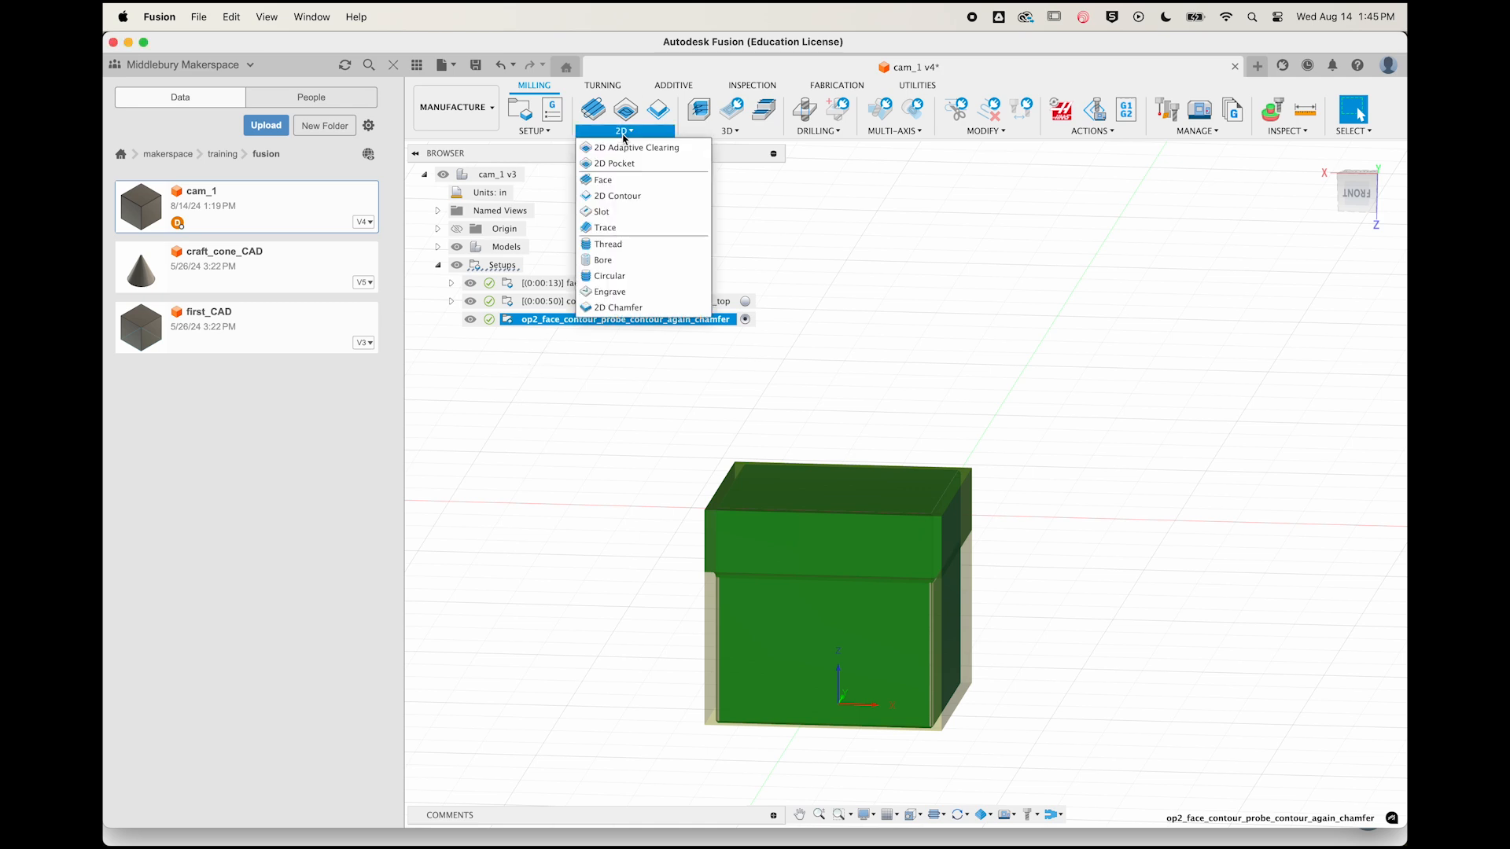
pyautogui.click(604, 180)
pyautogui.click(1258, 310)
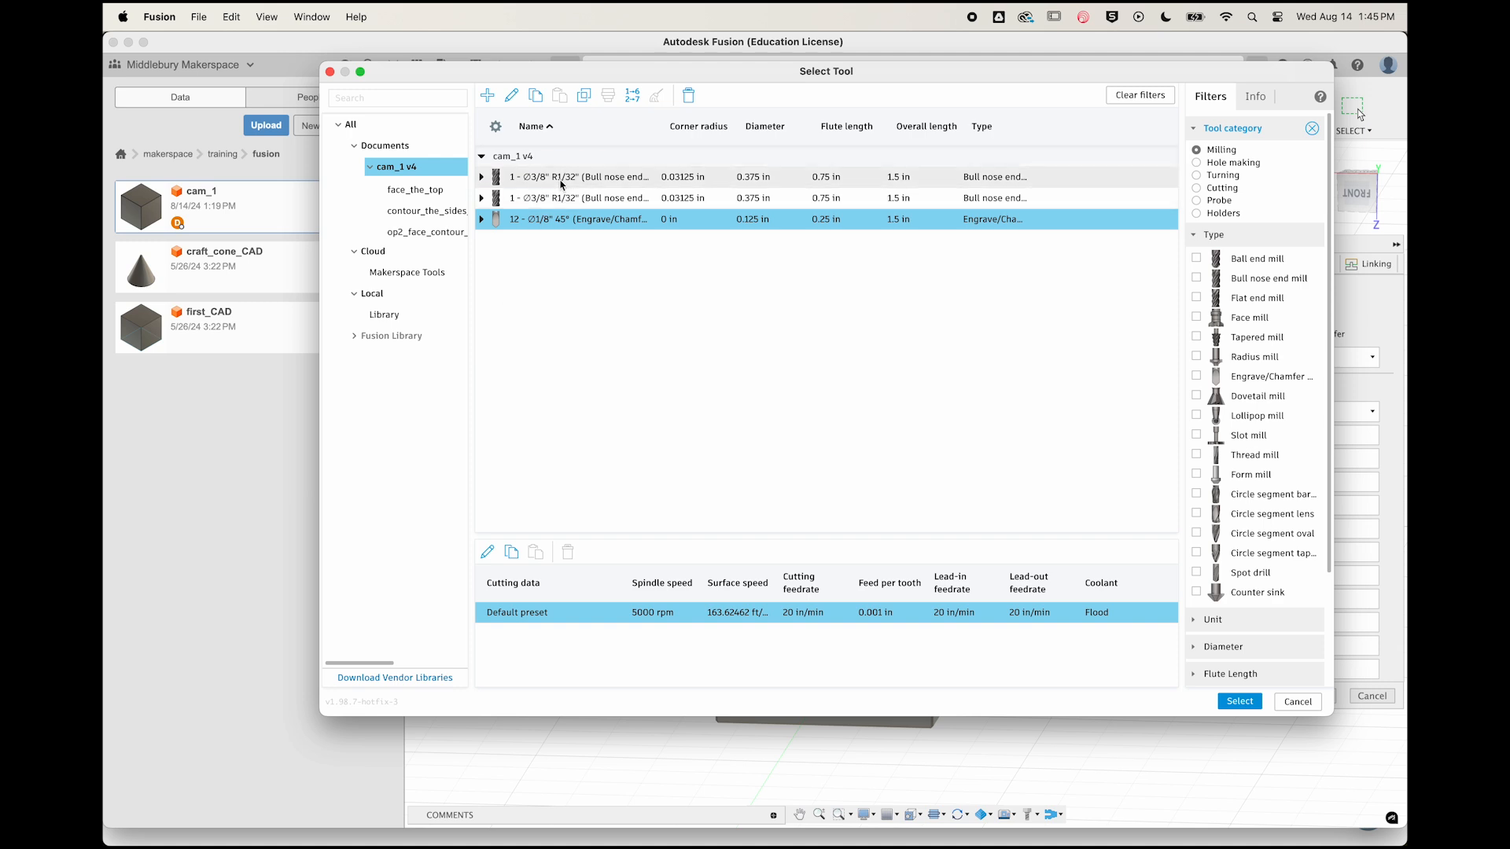
pyautogui.click(519, 187)
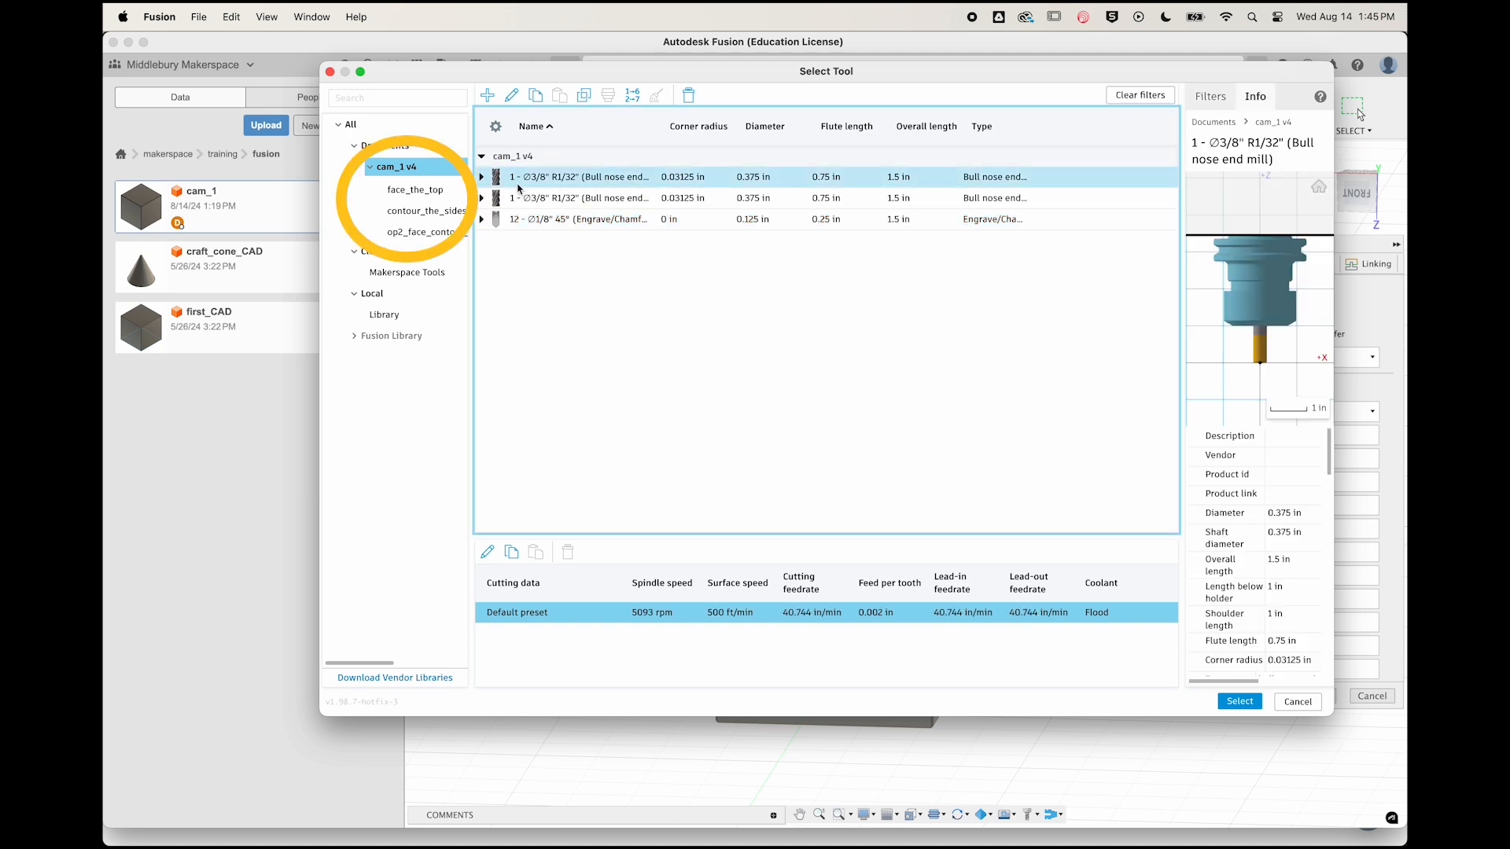
pyautogui.click(393, 273)
pyautogui.click(538, 178)
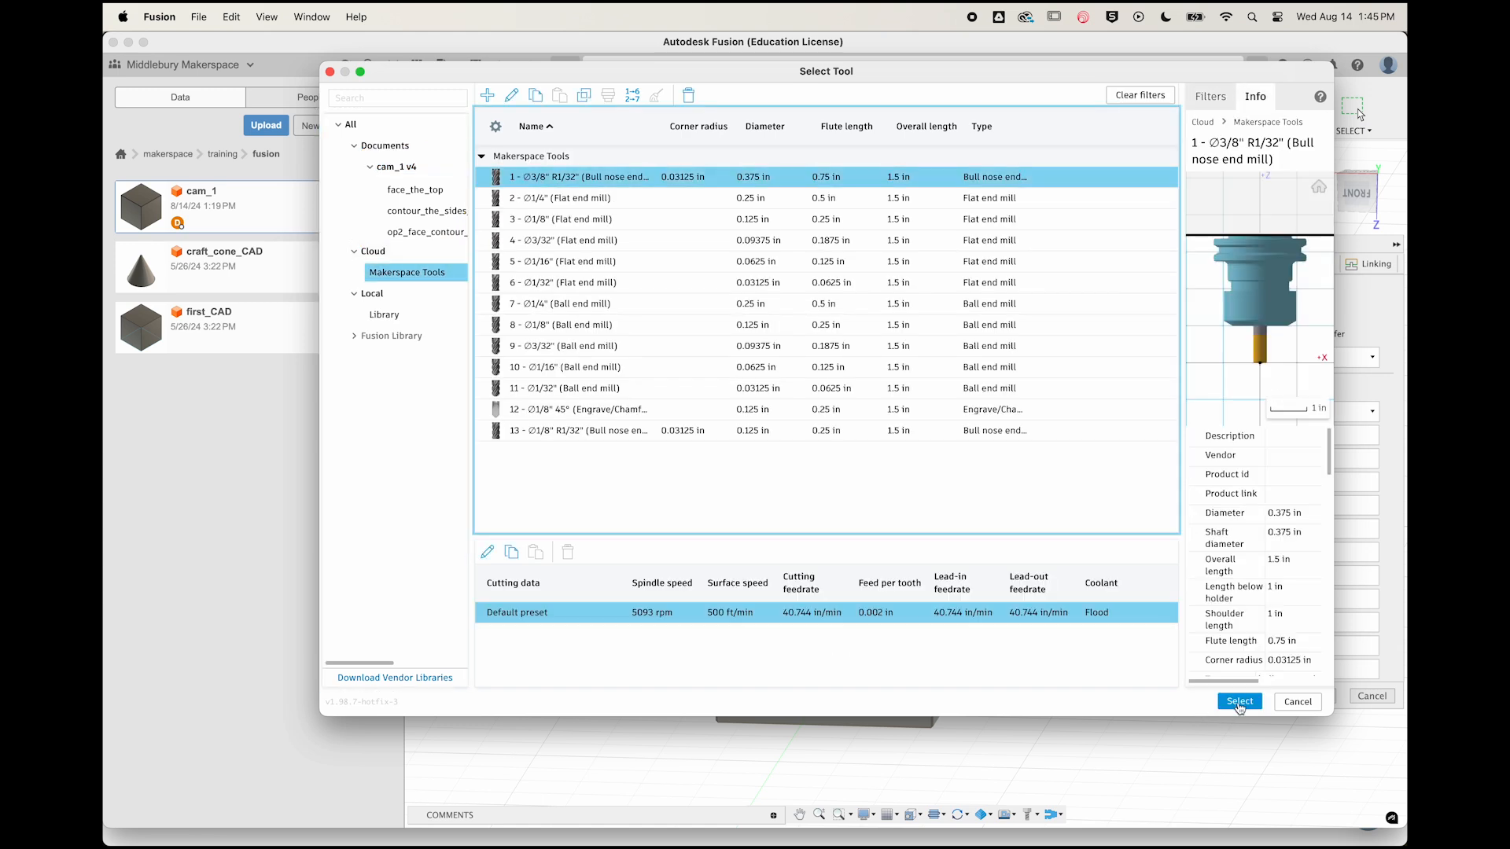
pyautogui.click(1239, 703)
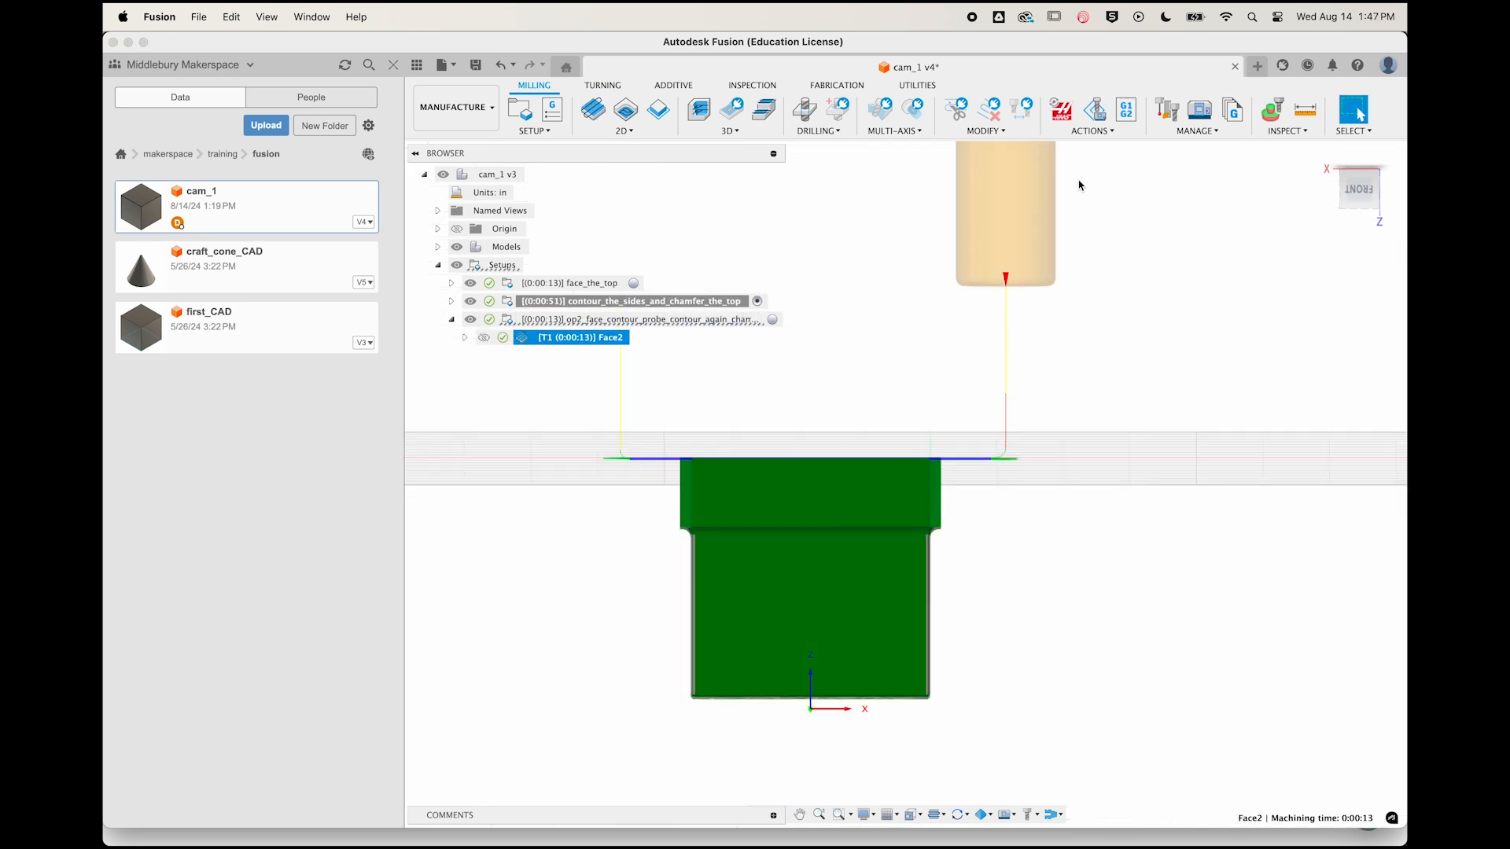
# Simulate the op2 facing operation and scrub through its toolpath to check the material removal
pyautogui.click(1092, 130)
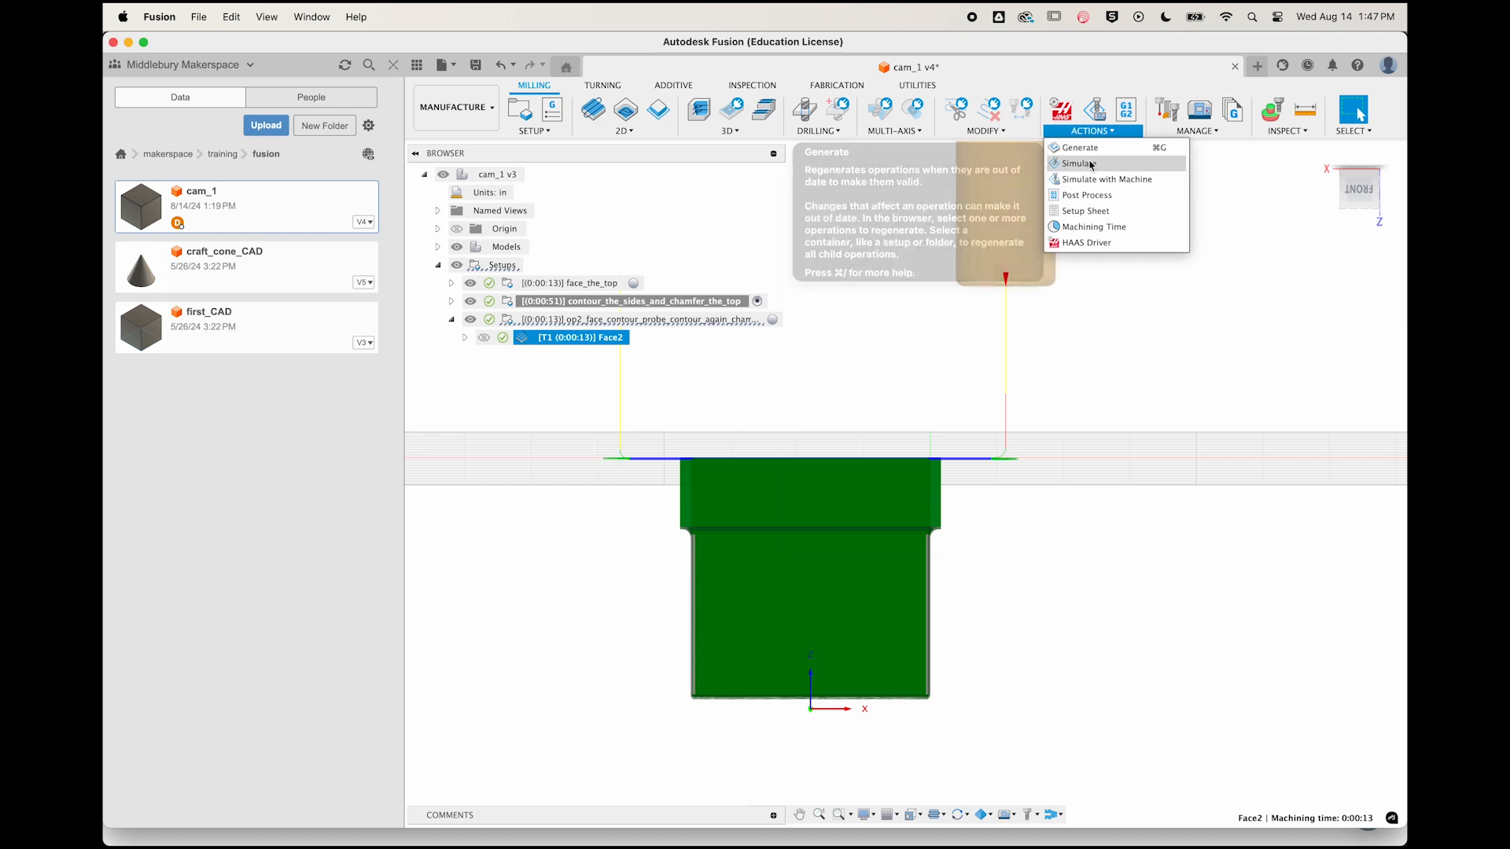
pyautogui.click(1183, 148)
pyautogui.moveTo(416, 822); pyautogui.dragTo(1343, 848)
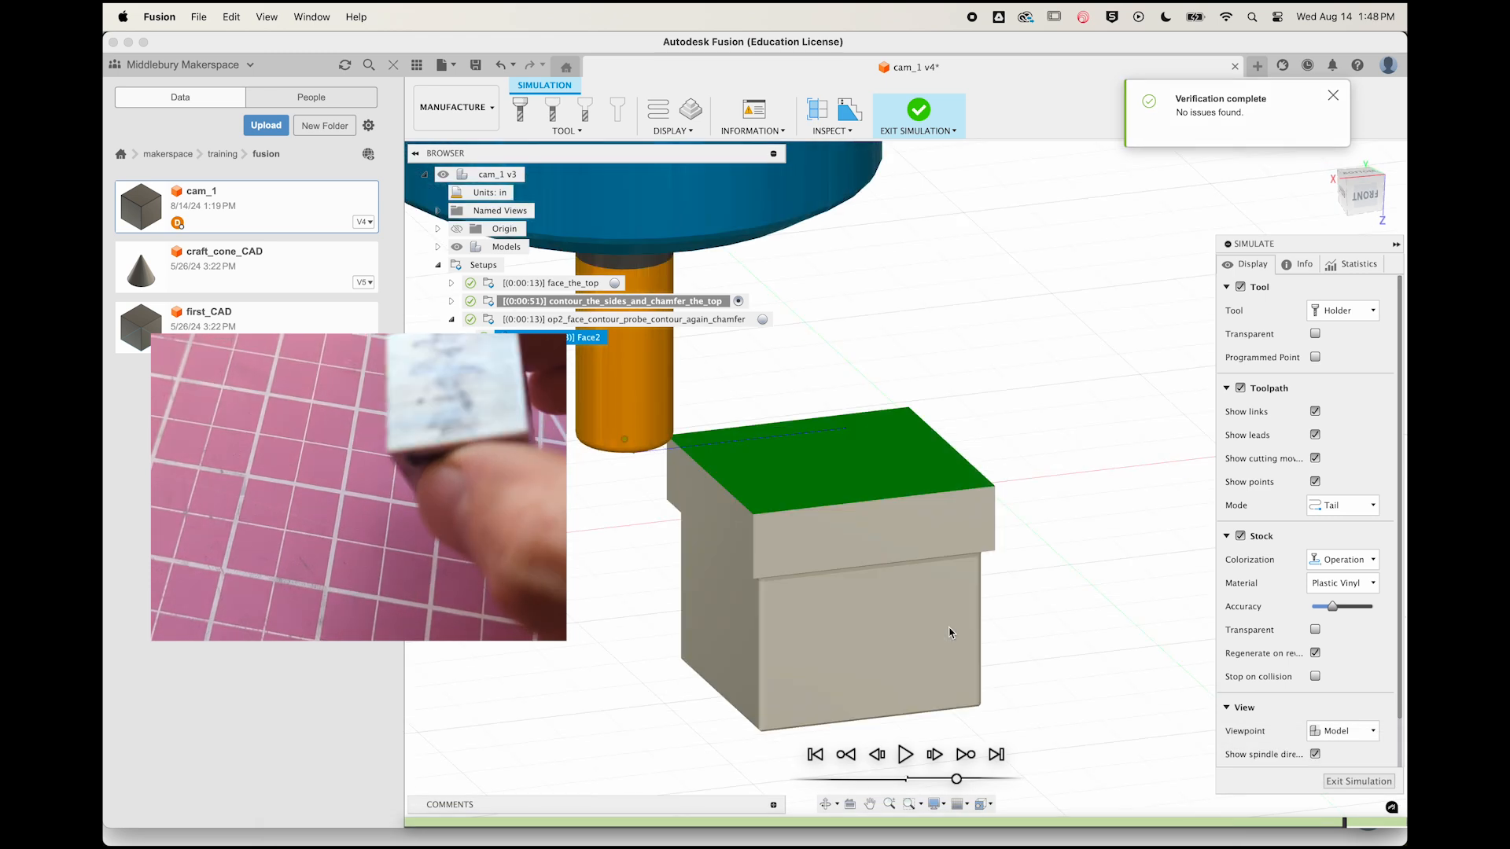
pyautogui.click(456, 822)
pyautogui.moveTo(472, 823); pyautogui.dragTo(1187, 832)
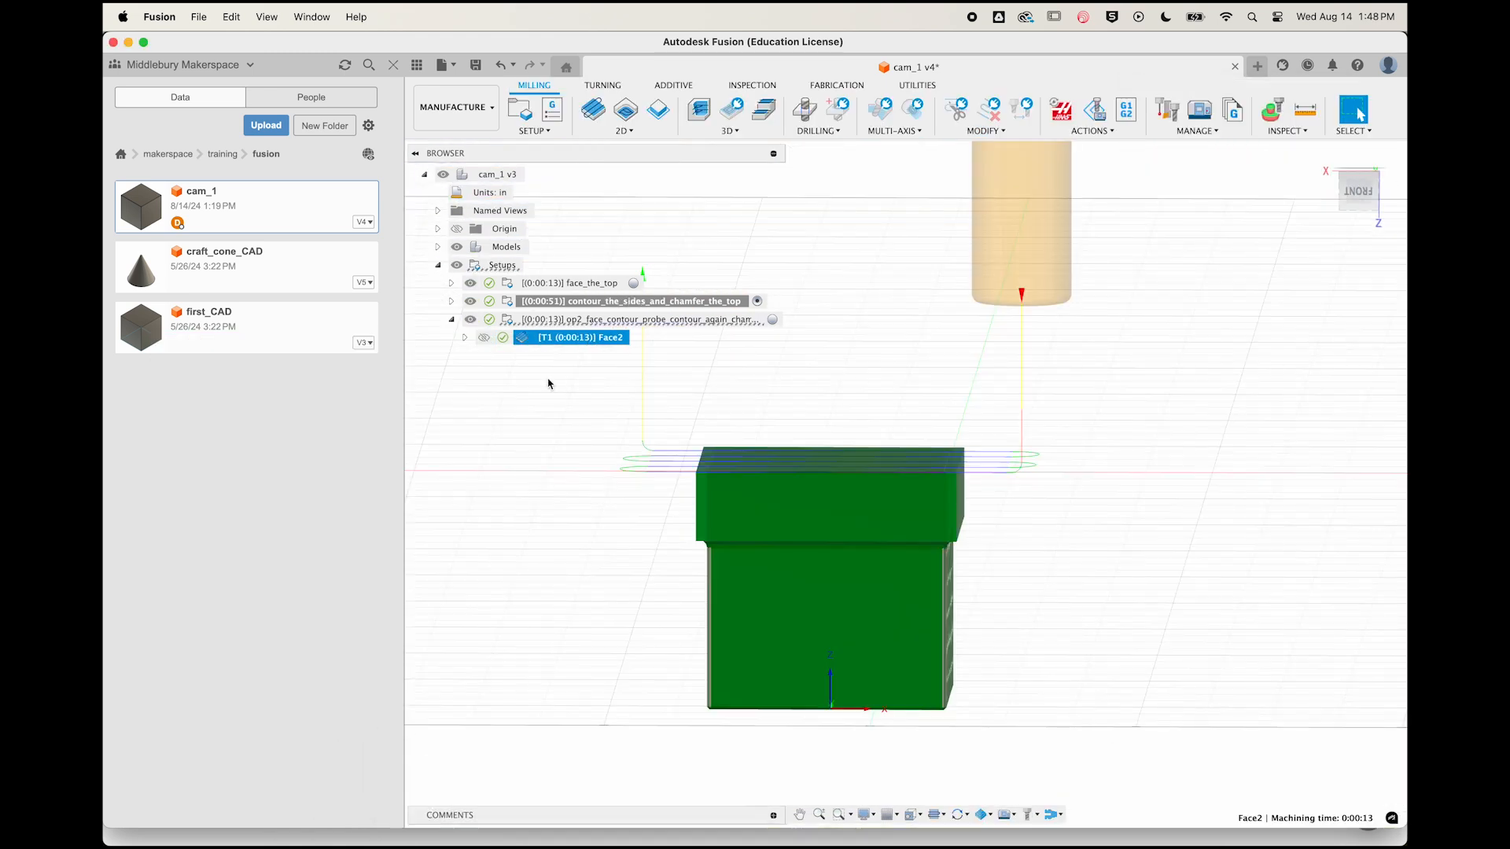
# Start a 2D Contour operation using tool 1, the 3/8" R1/32" bull nose end mill from Makerspace Tools
pyautogui.click(590, 319)
pyautogui.click(625, 130)
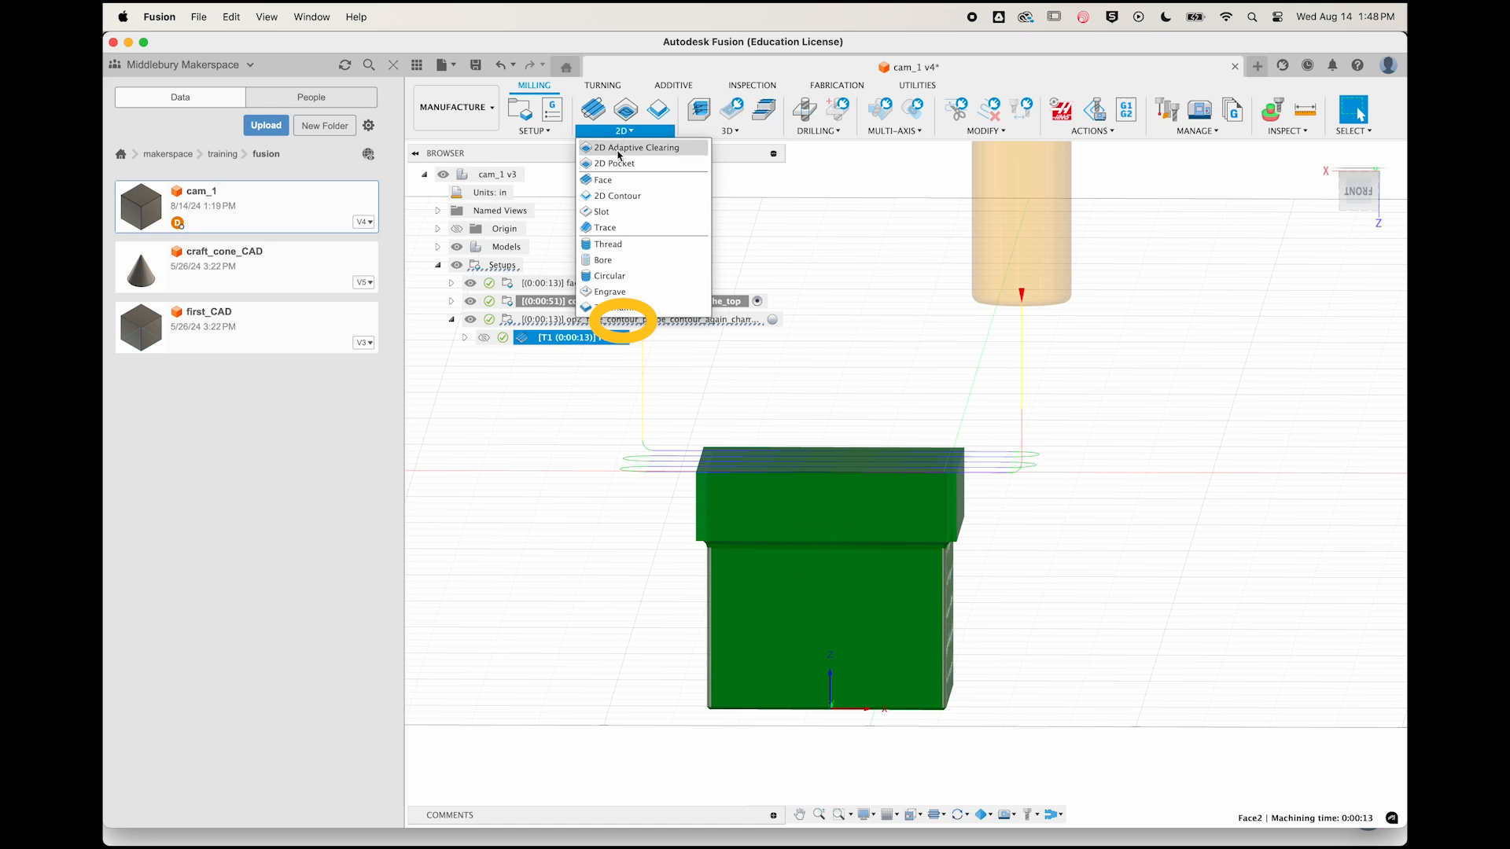
pyautogui.click(609, 195)
pyautogui.click(1258, 310)
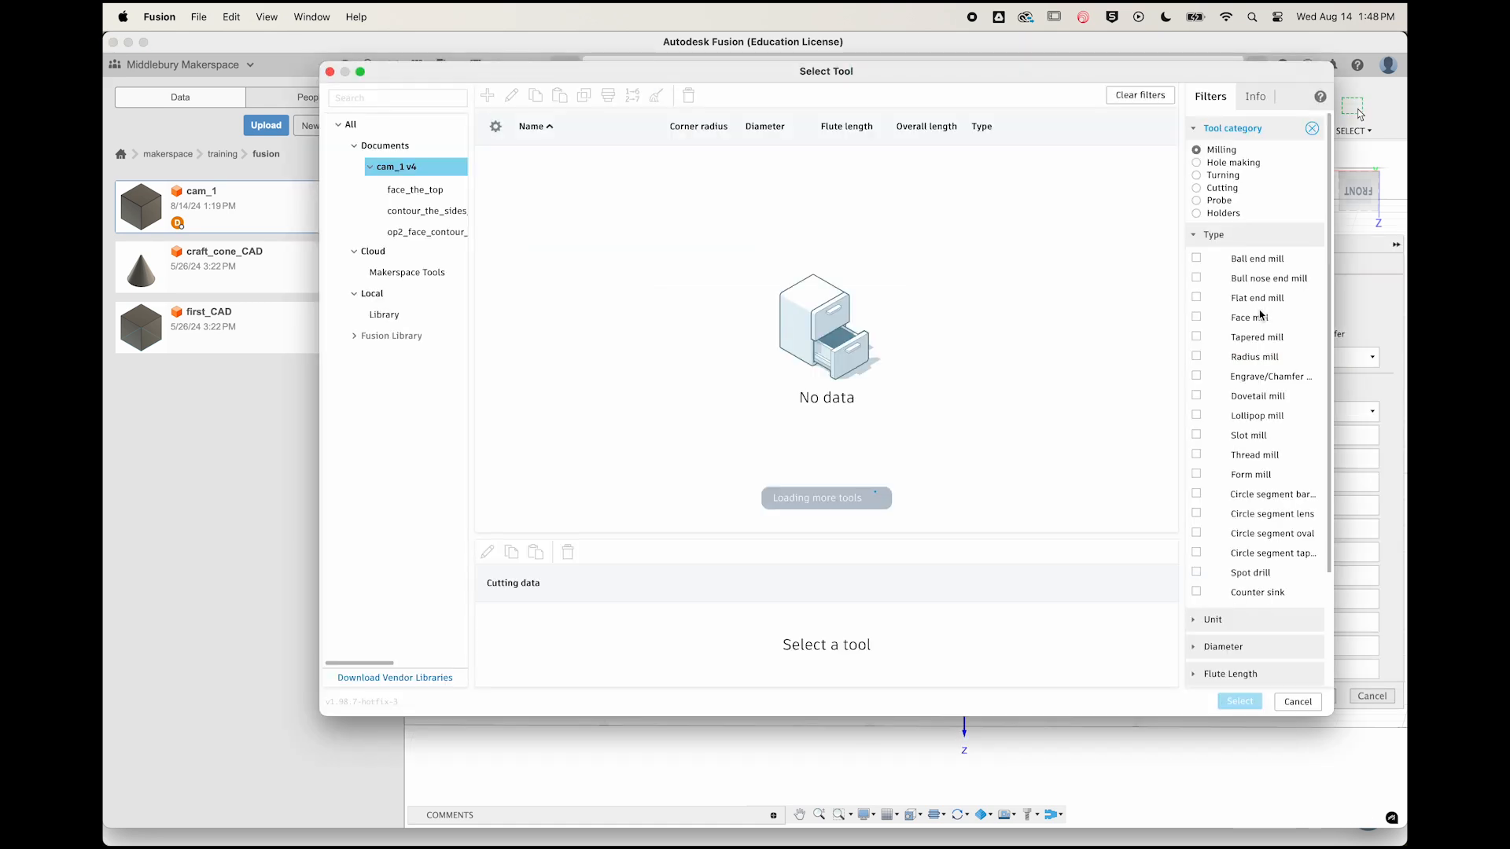
pyautogui.click(408, 272)
pyautogui.click(566, 173)
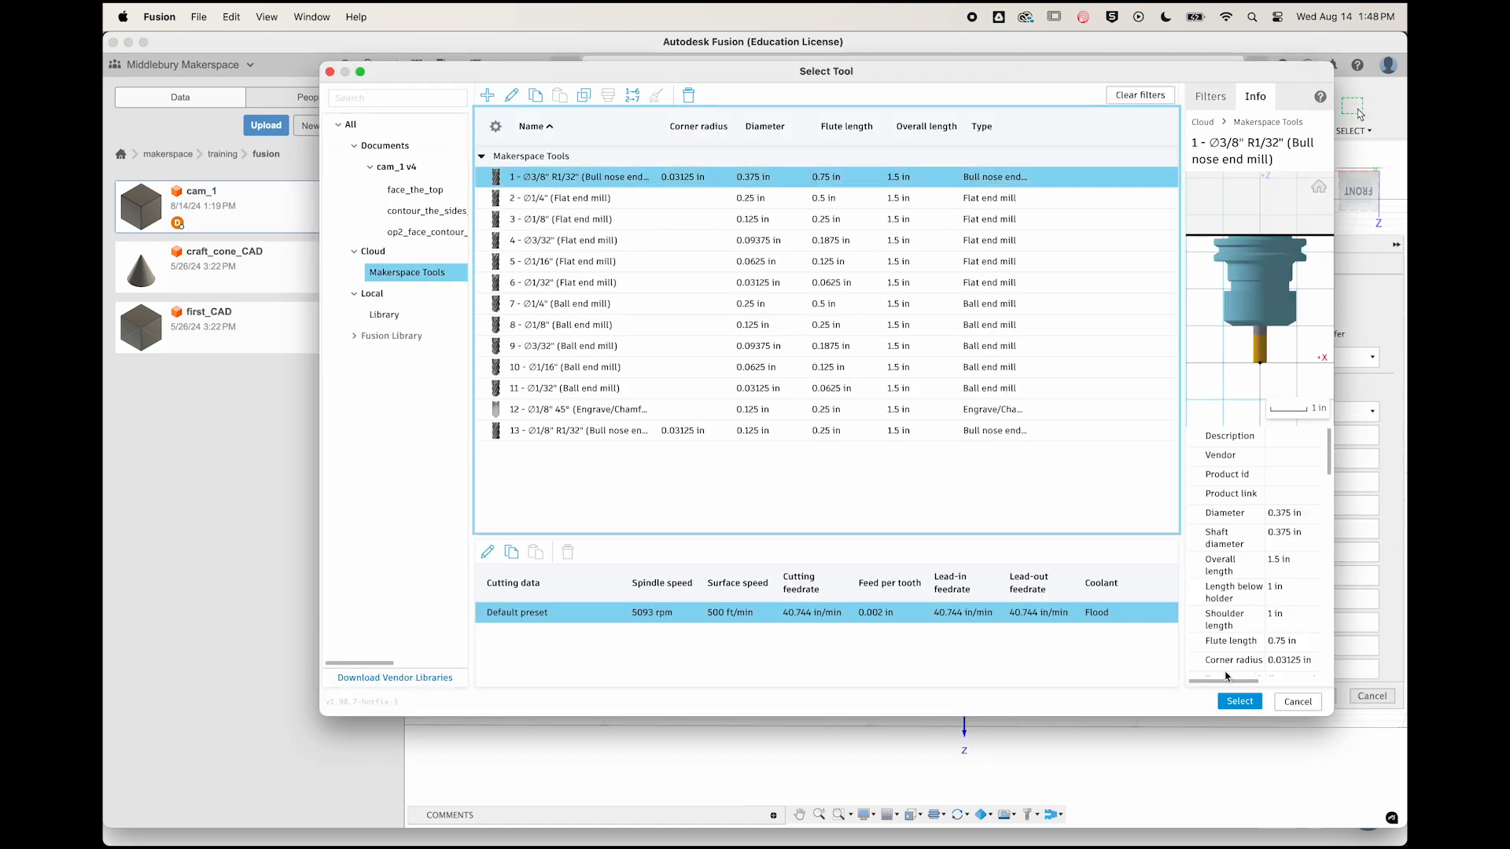
pyautogui.click(1240, 701)
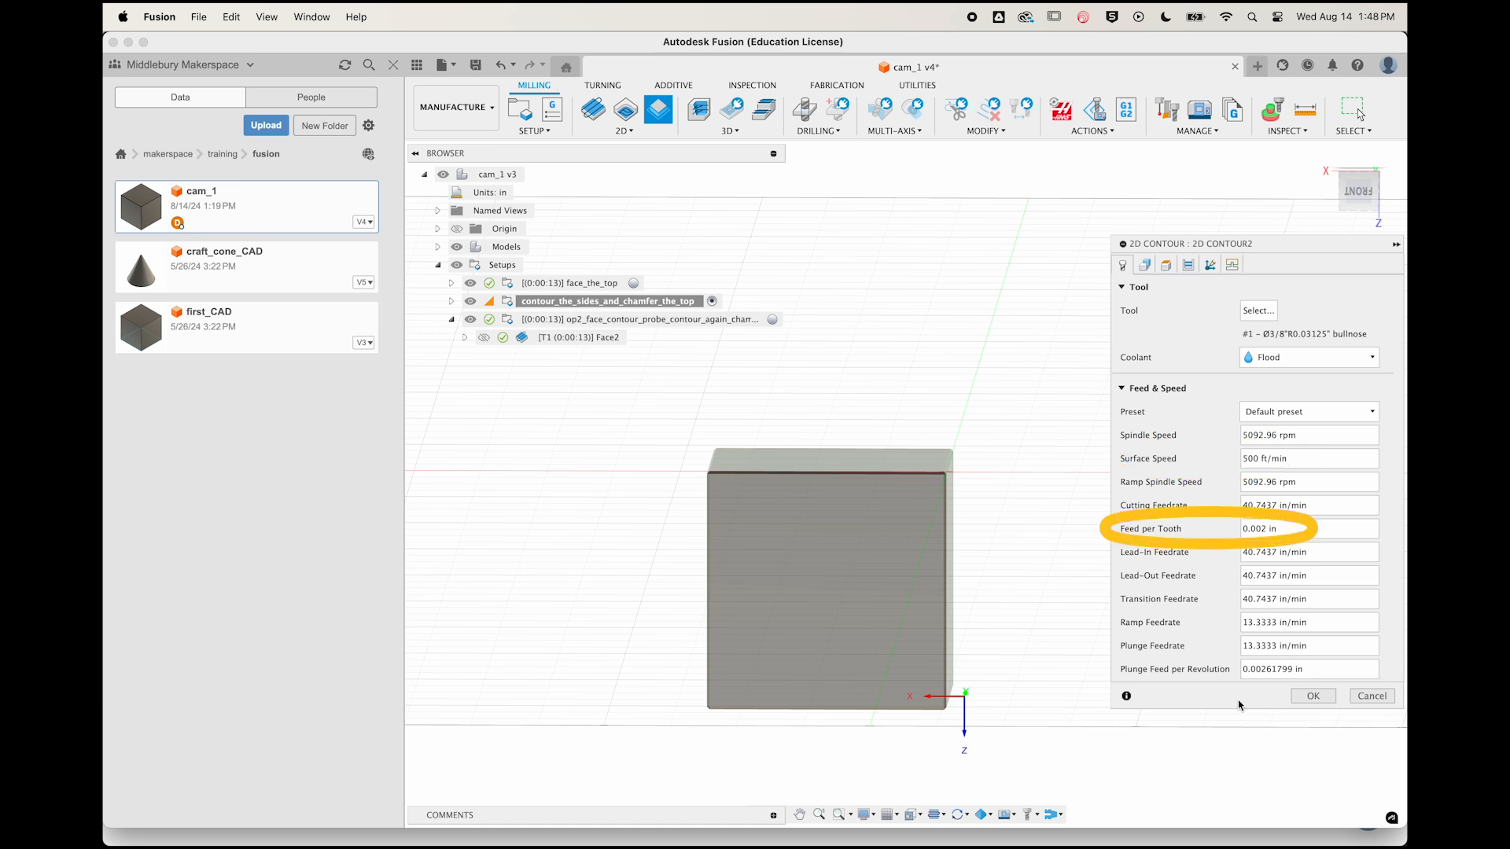
# Select the cube's lower outer edges as a closed chain for the 2D contour and generate the toolpath
pyautogui.click(1146, 267)
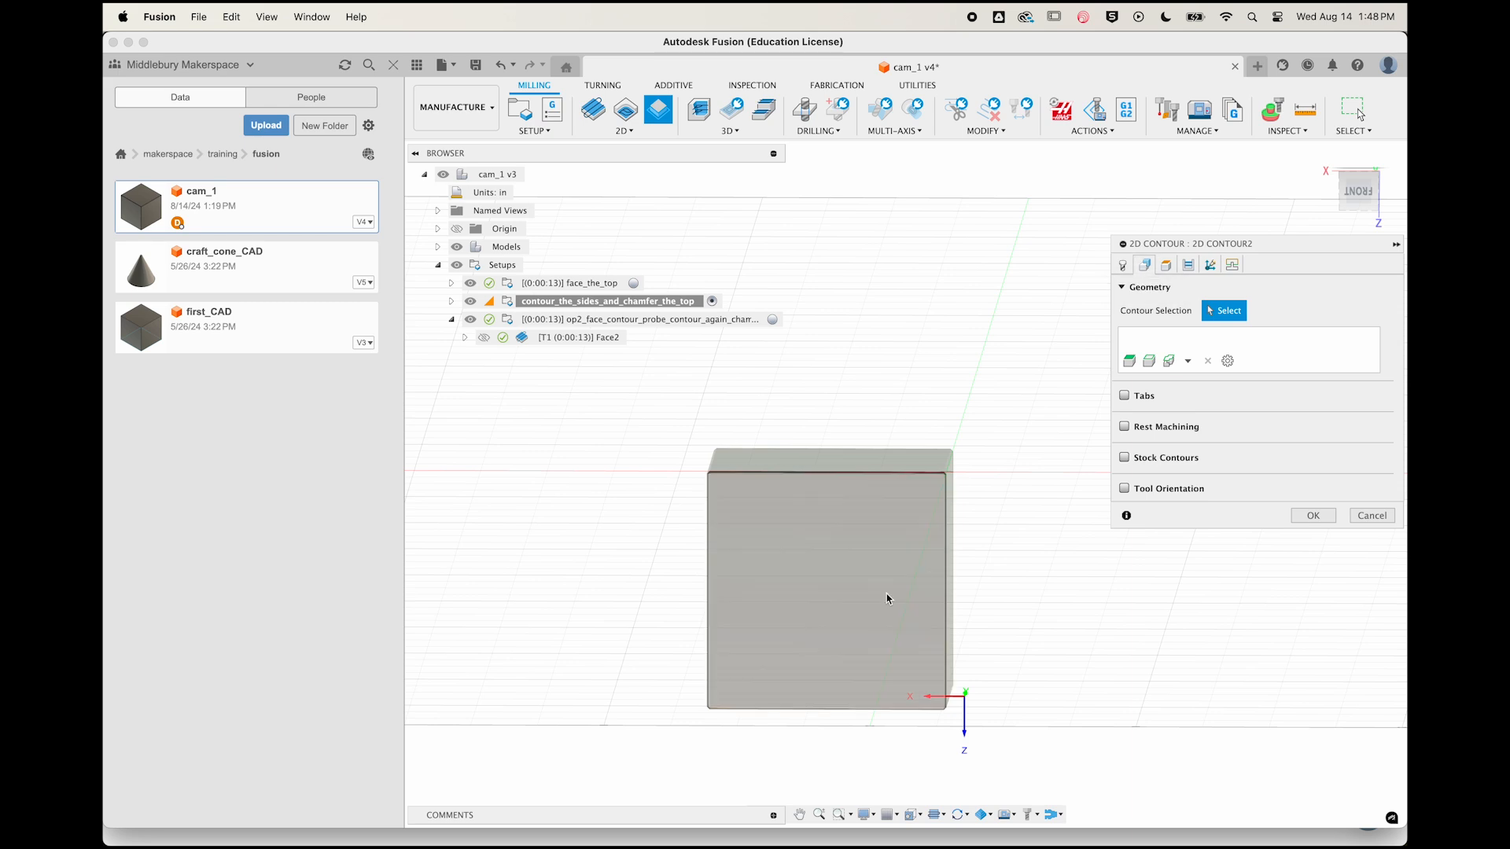
pyautogui.click(1149, 362)
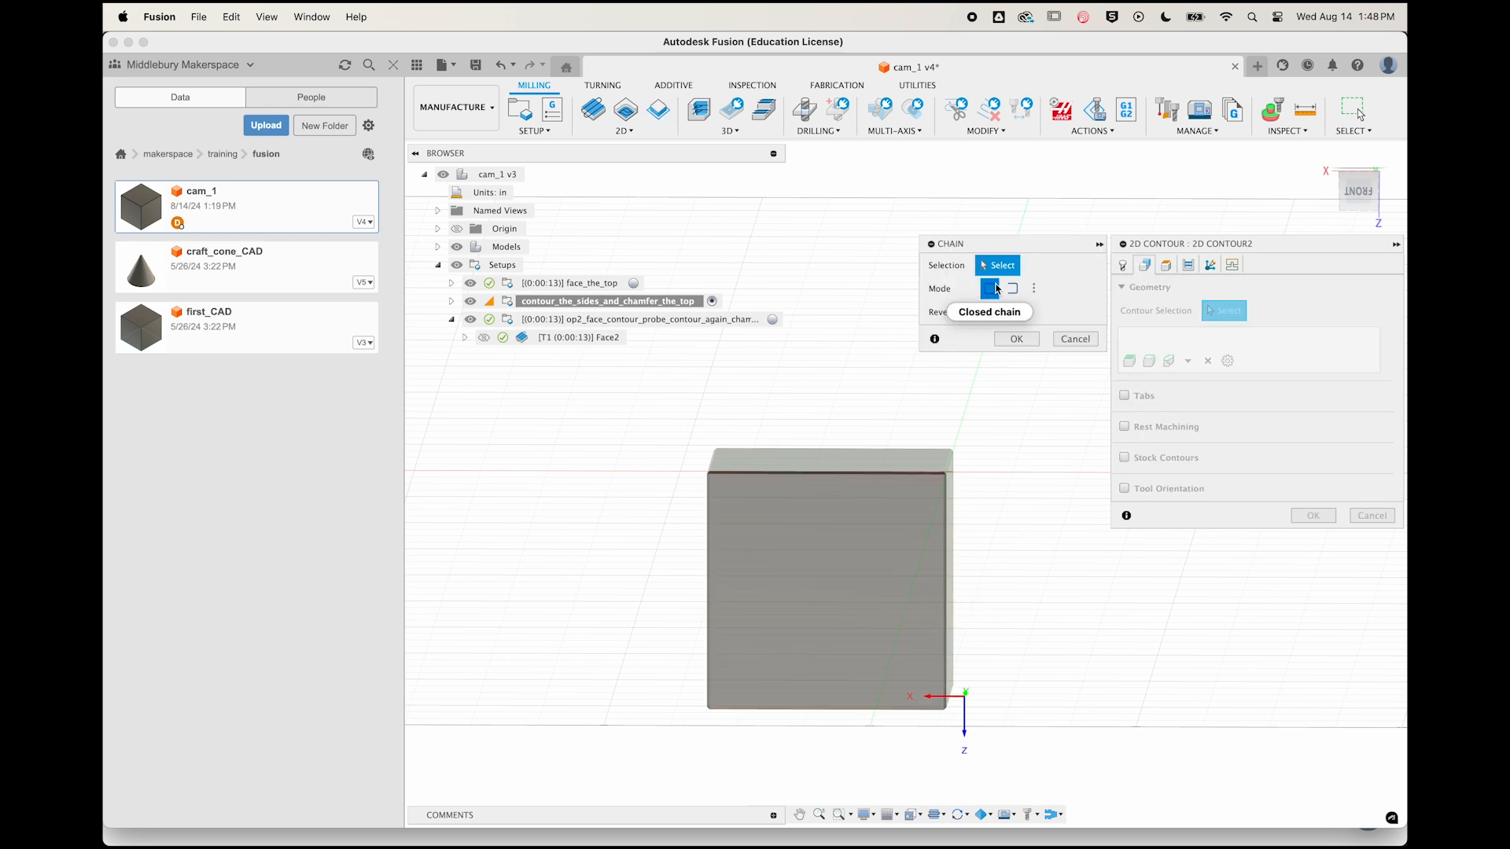
pyautogui.scroll(5, 771, 708)
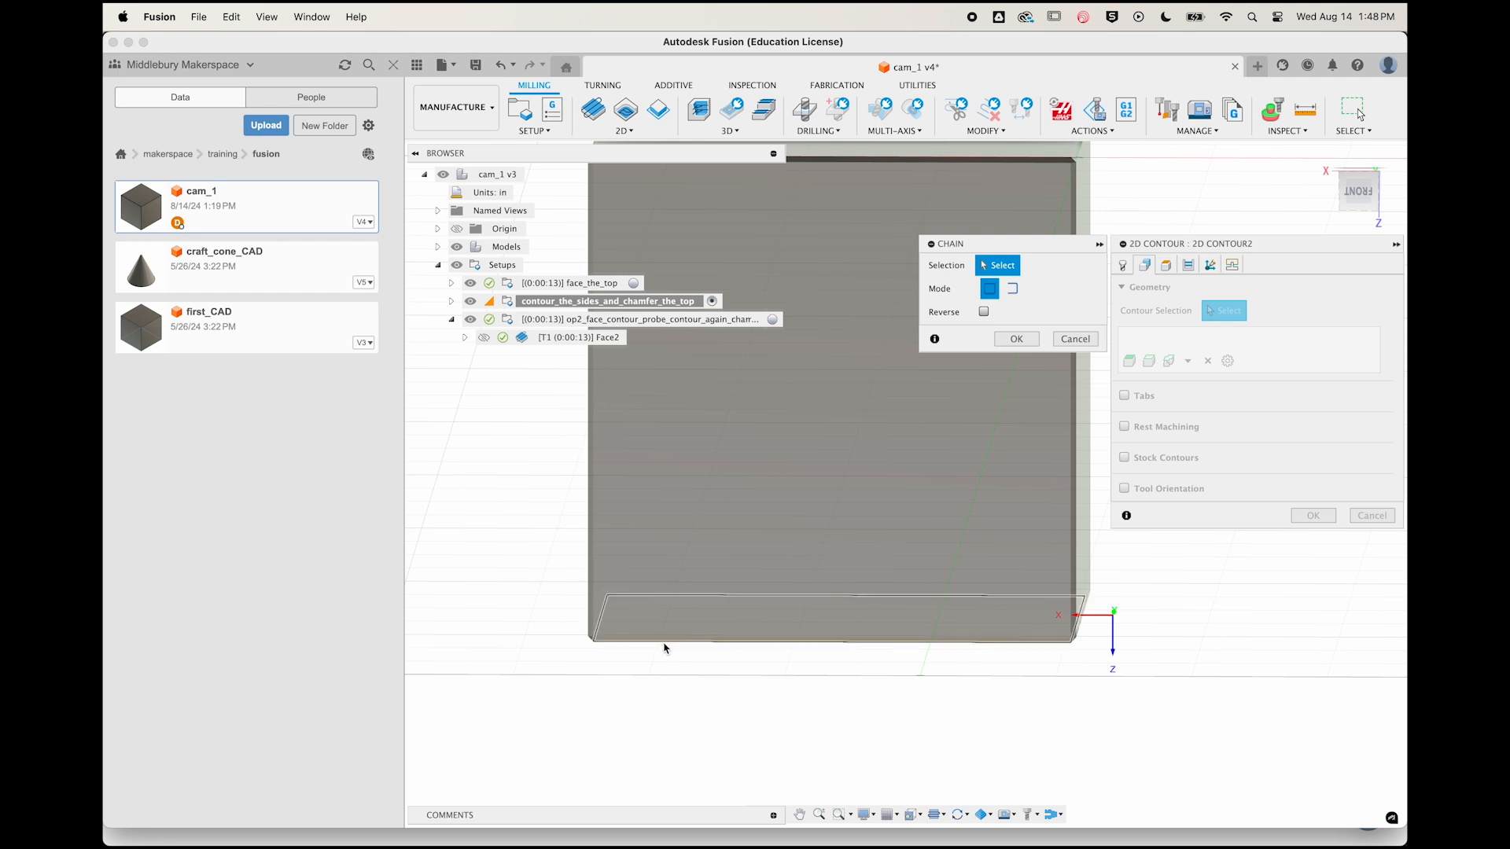
pyautogui.click(664, 642)
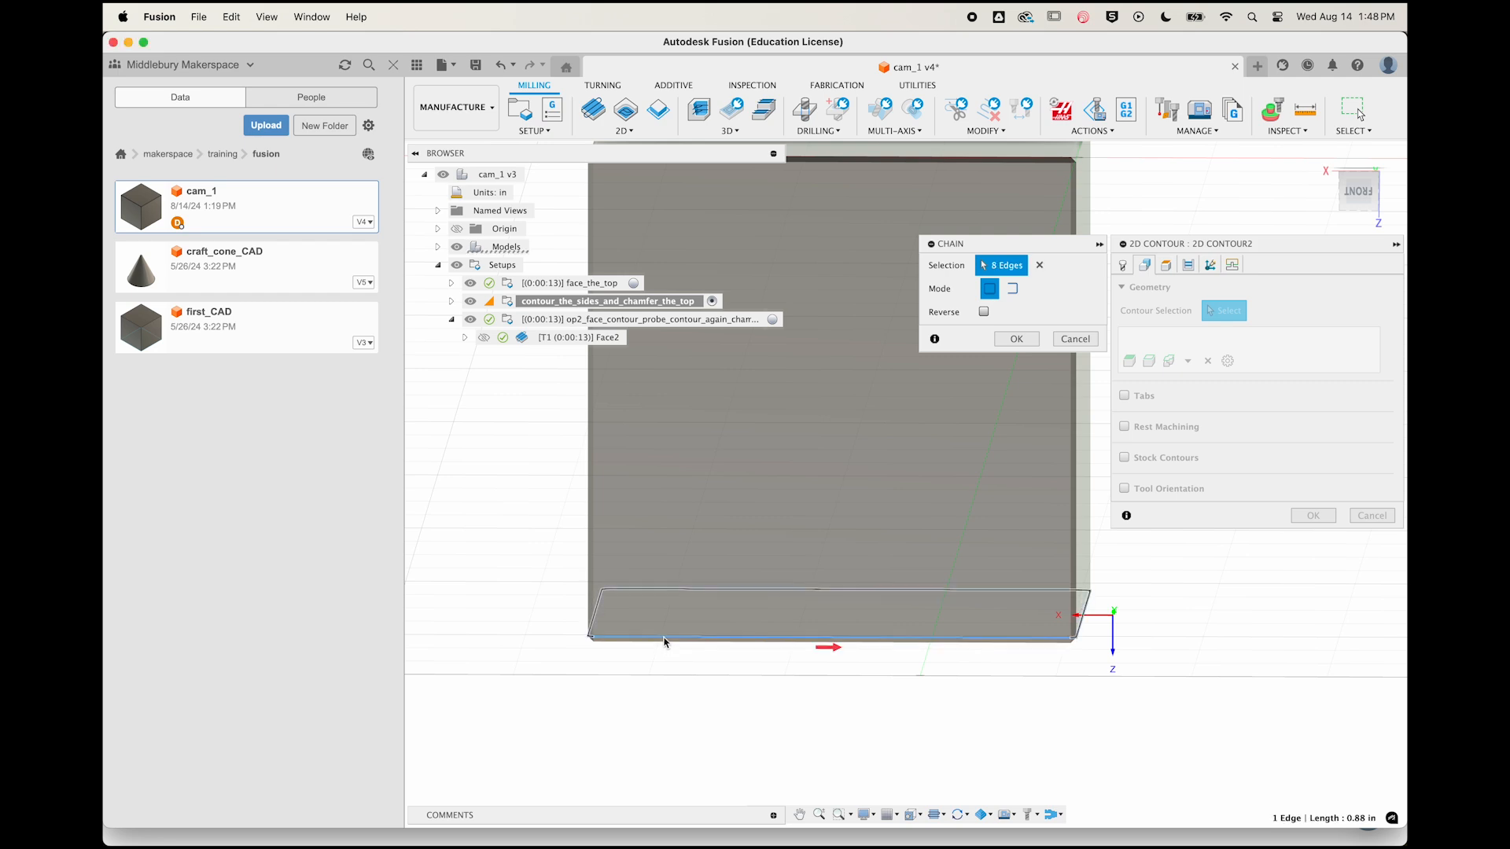
pyautogui.click(1016, 339)
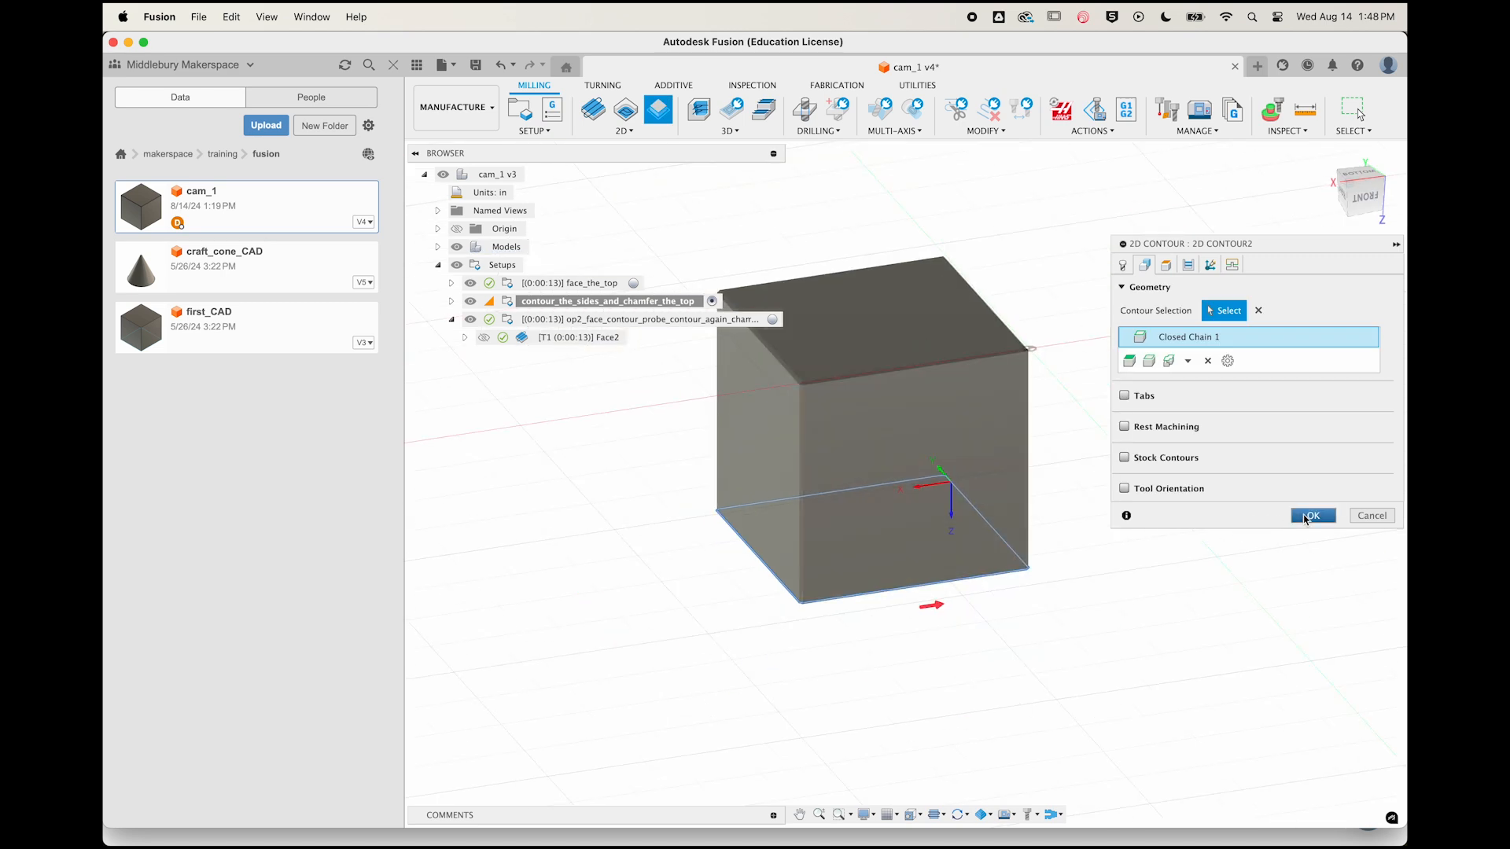
pyautogui.click(1313, 515)
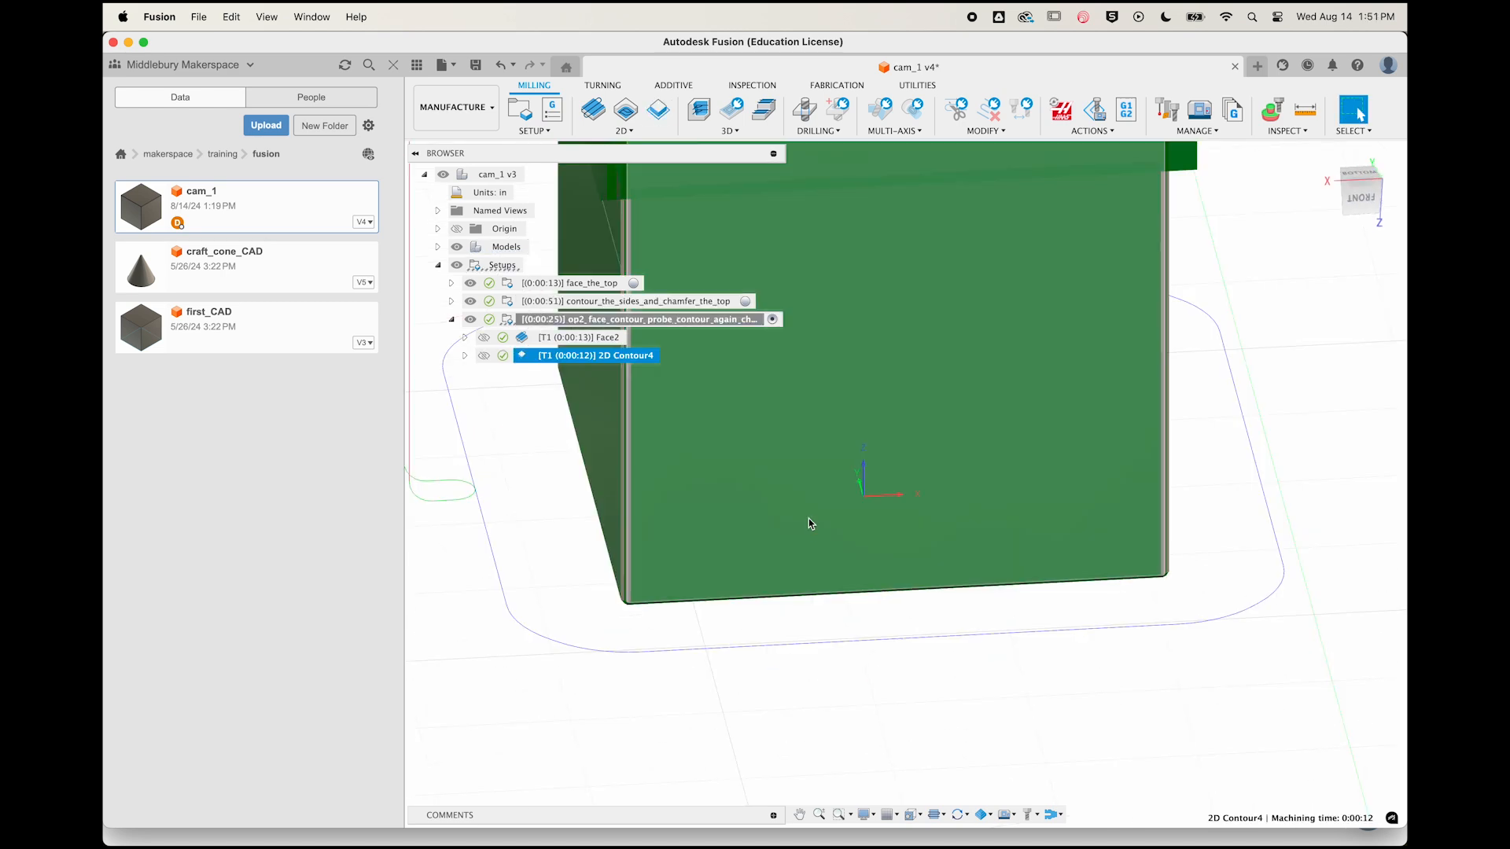
# Simulate the op2 2D contour, scrub through the tool's plunge beside the part to check for collisions, and exit the simulation
pyautogui.scroll(-5, 808, 518)
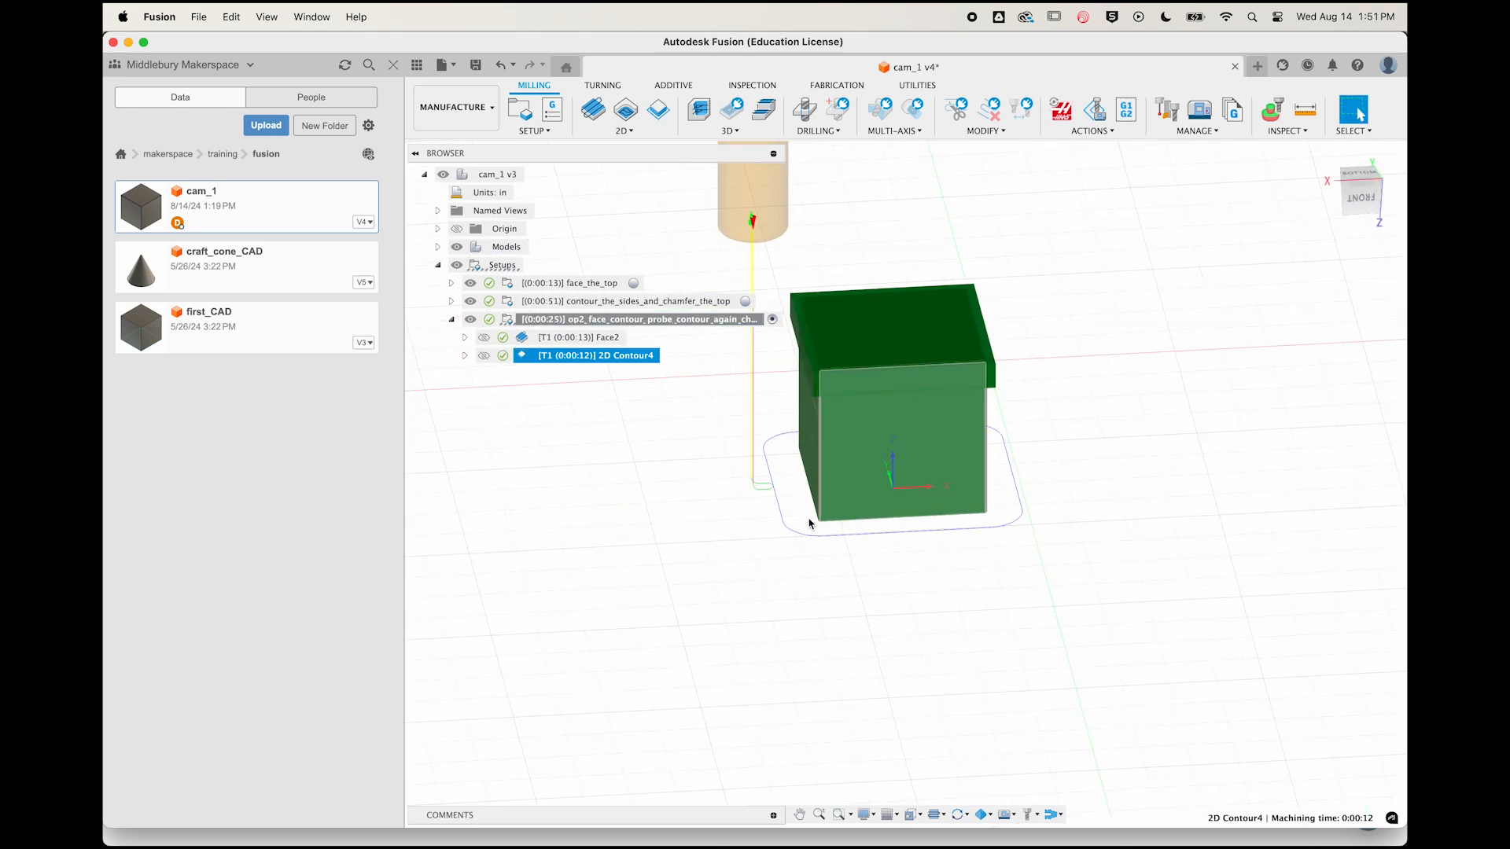
pyautogui.keyDown('shift'); pyautogui.scroll(-5, 811, 524); pyautogui.keyUp('shift')
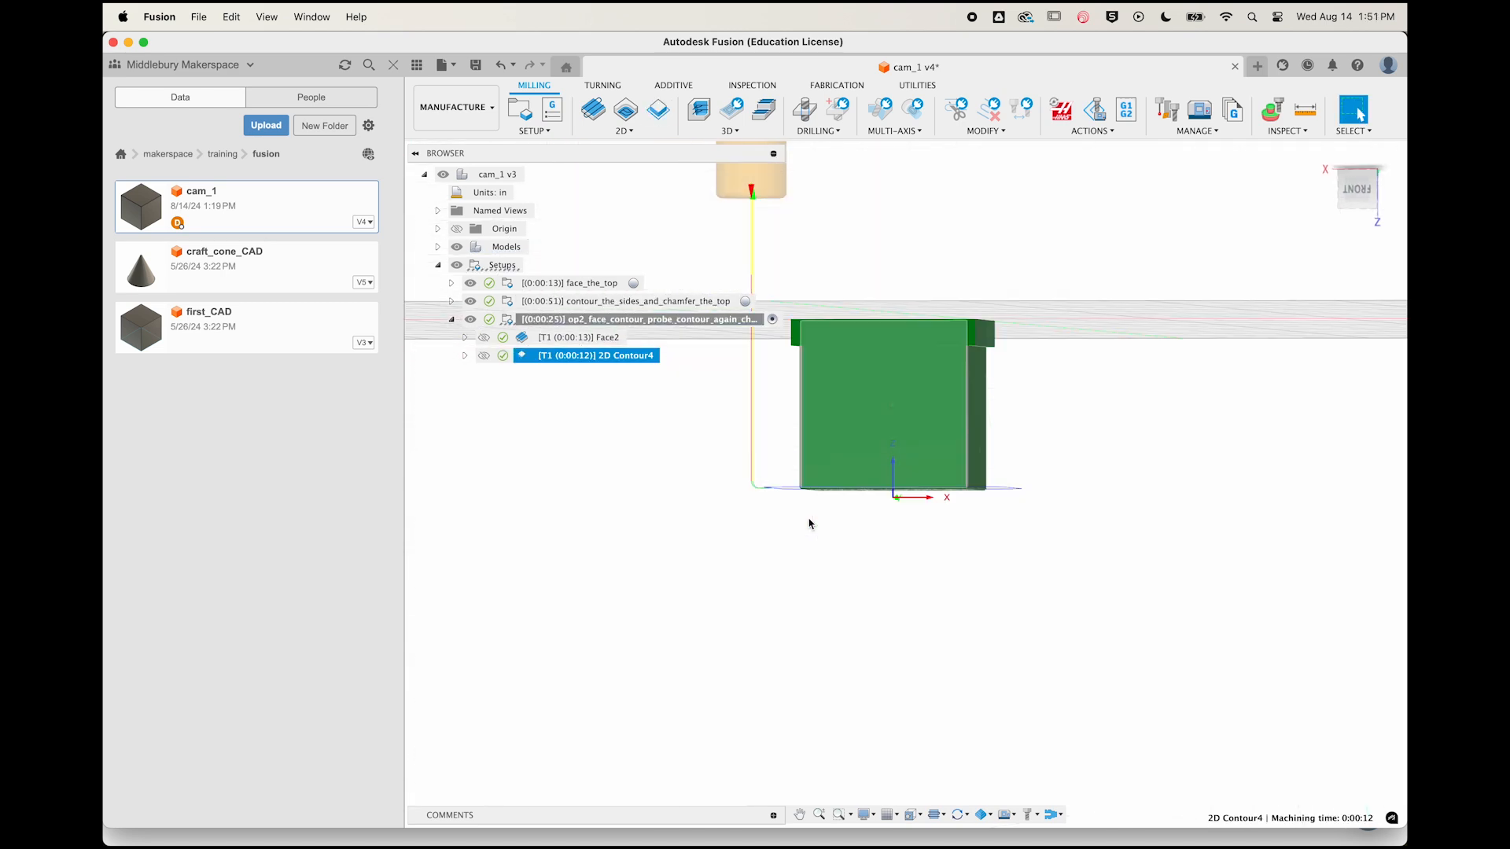
pyautogui.click(1111, 139)
pyautogui.click(1101, 146)
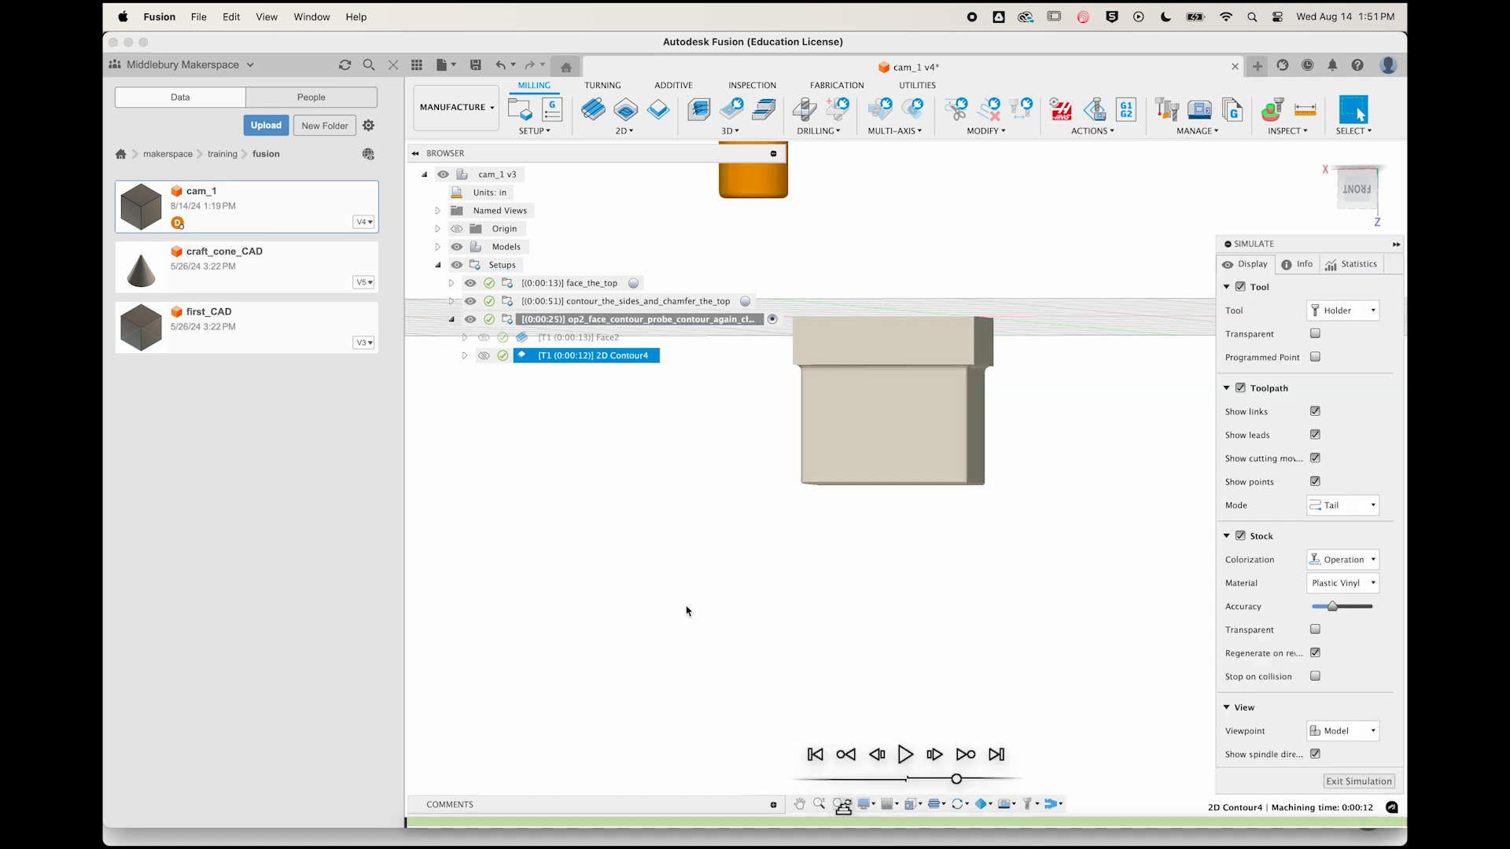
pyautogui.moveTo(407, 822); pyautogui.dragTo(553, 834)
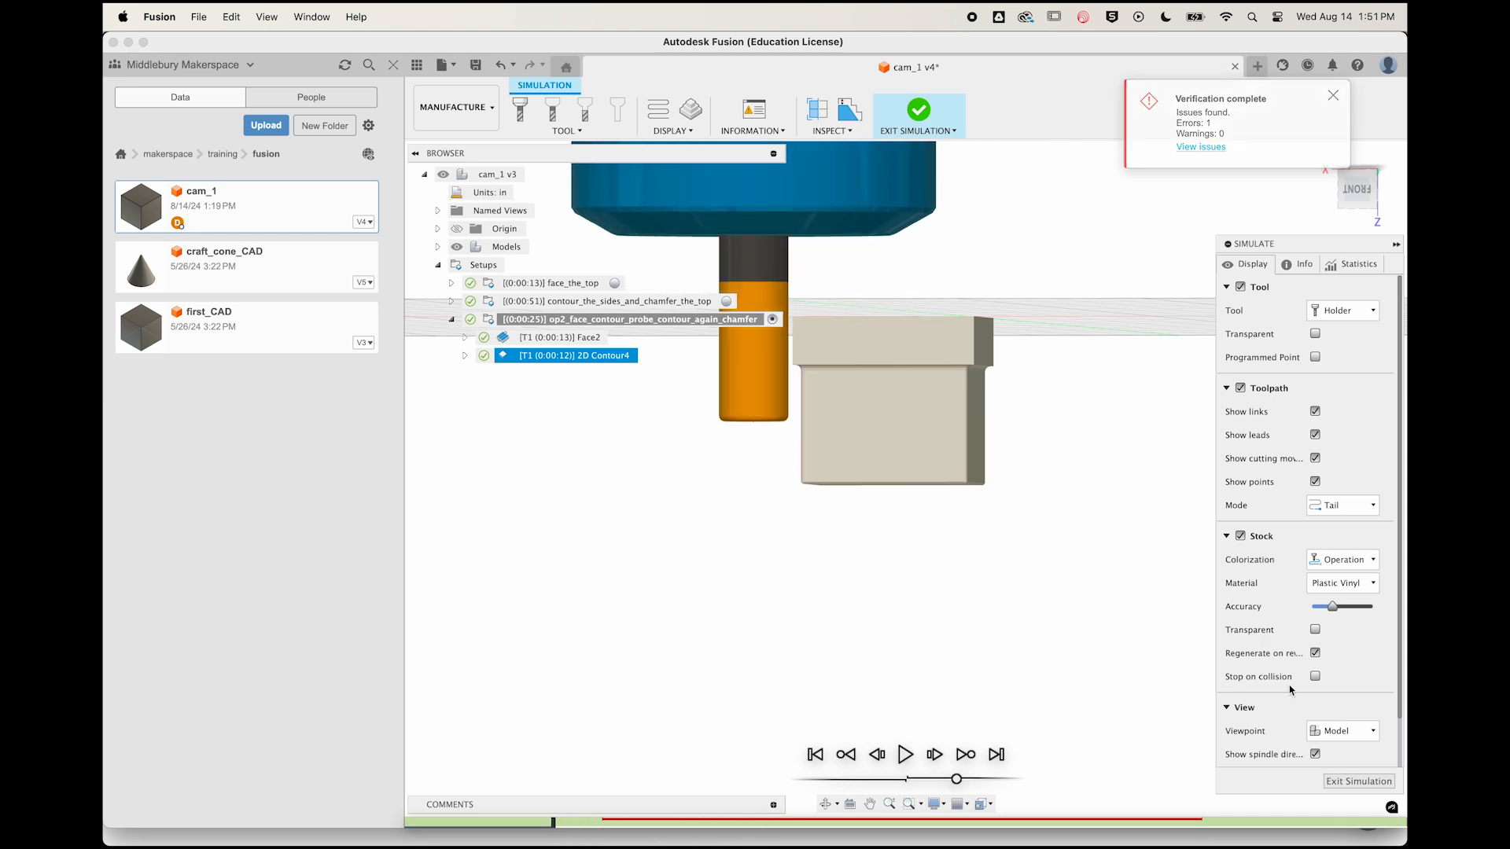
pyautogui.click(1359, 781)
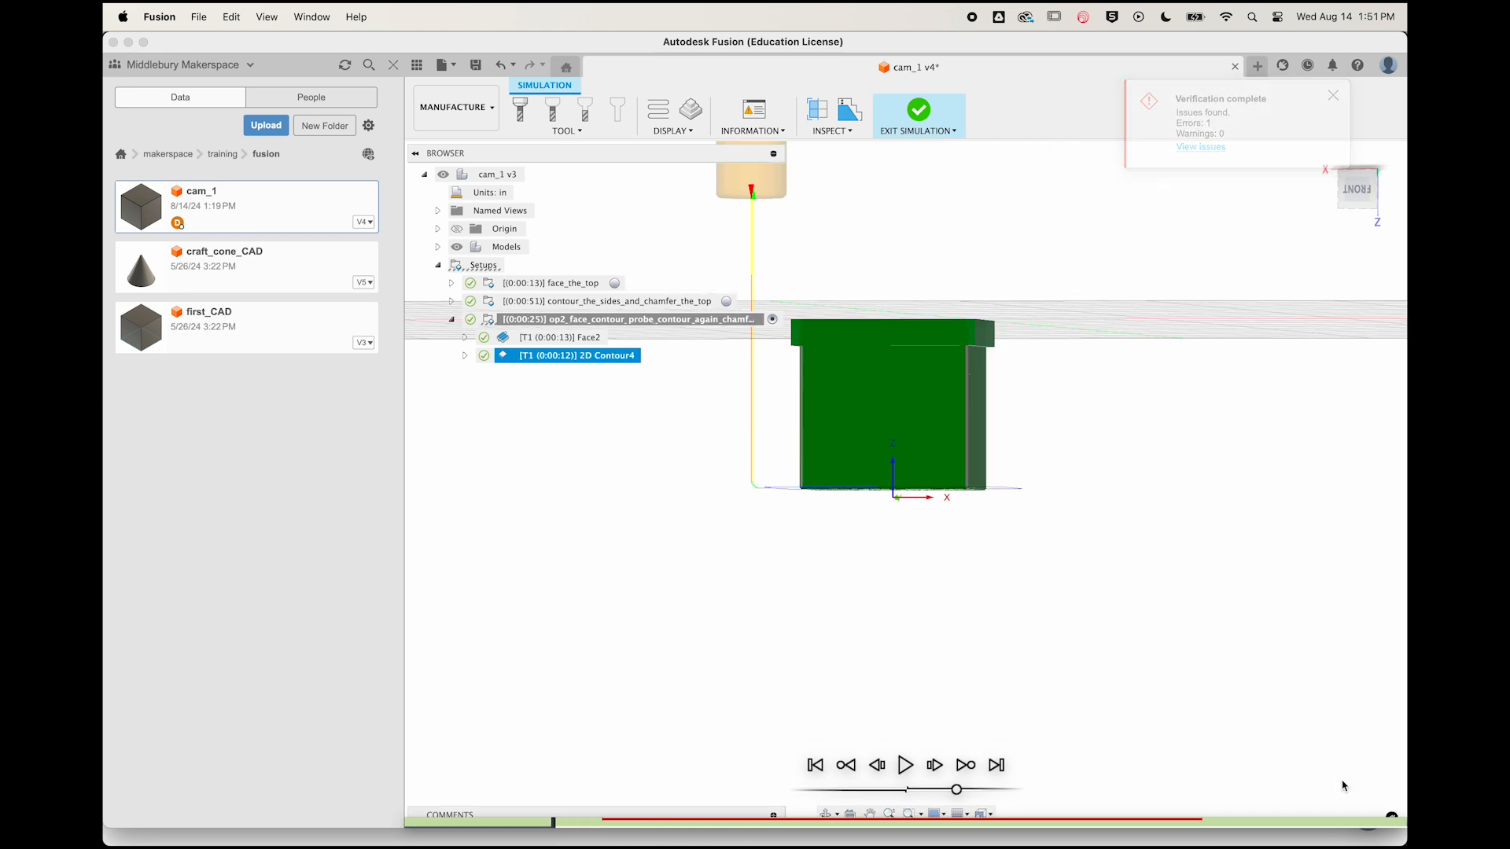
# Edit the op2 2D contour and set its bottom height offset to 0.25 in from the selected contour
pyautogui.doubleClick(526, 361)
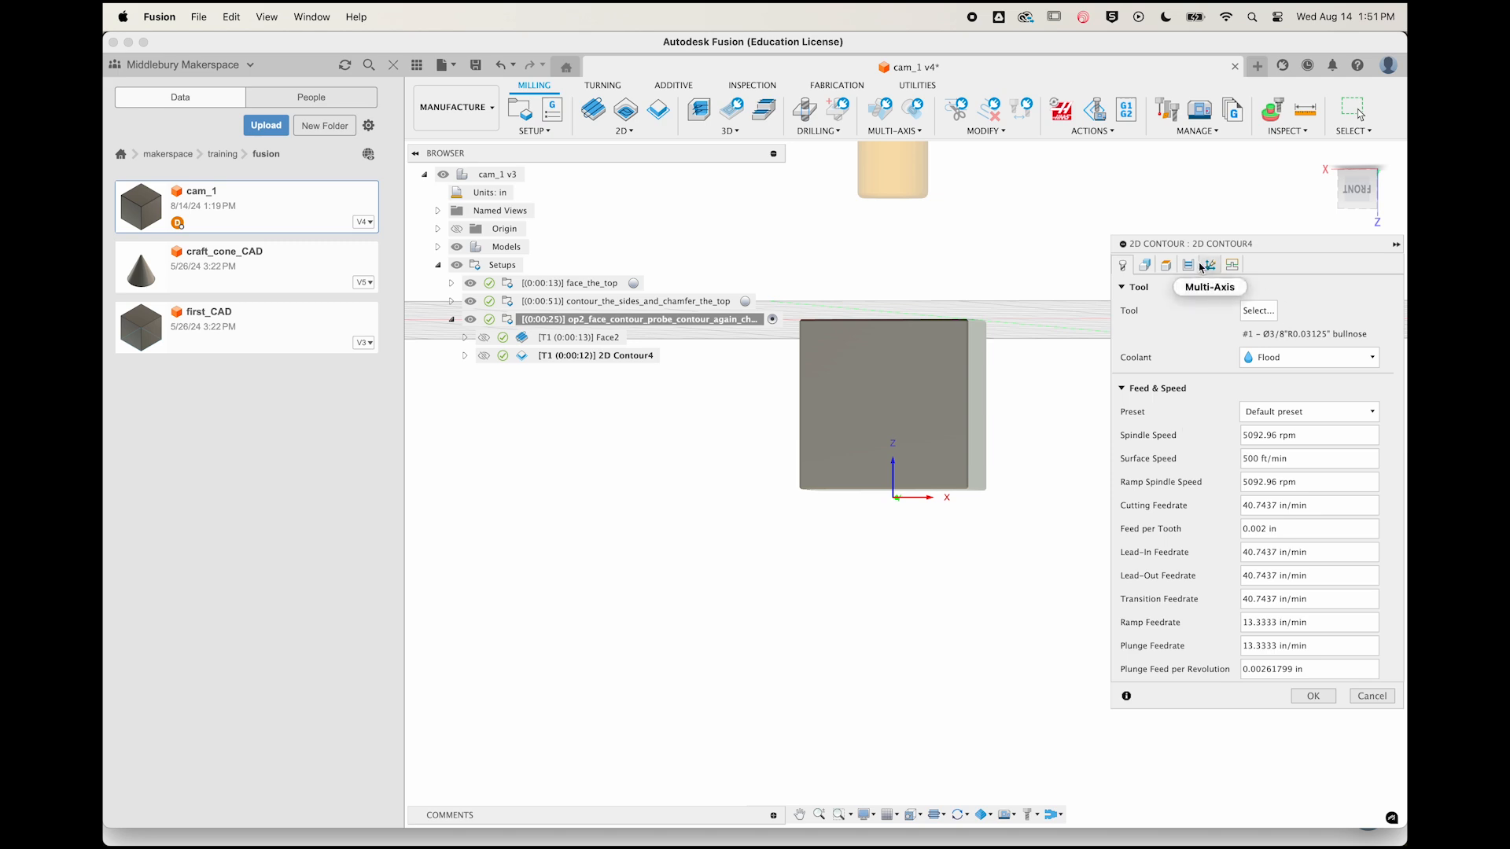
pyautogui.click(1190, 268)
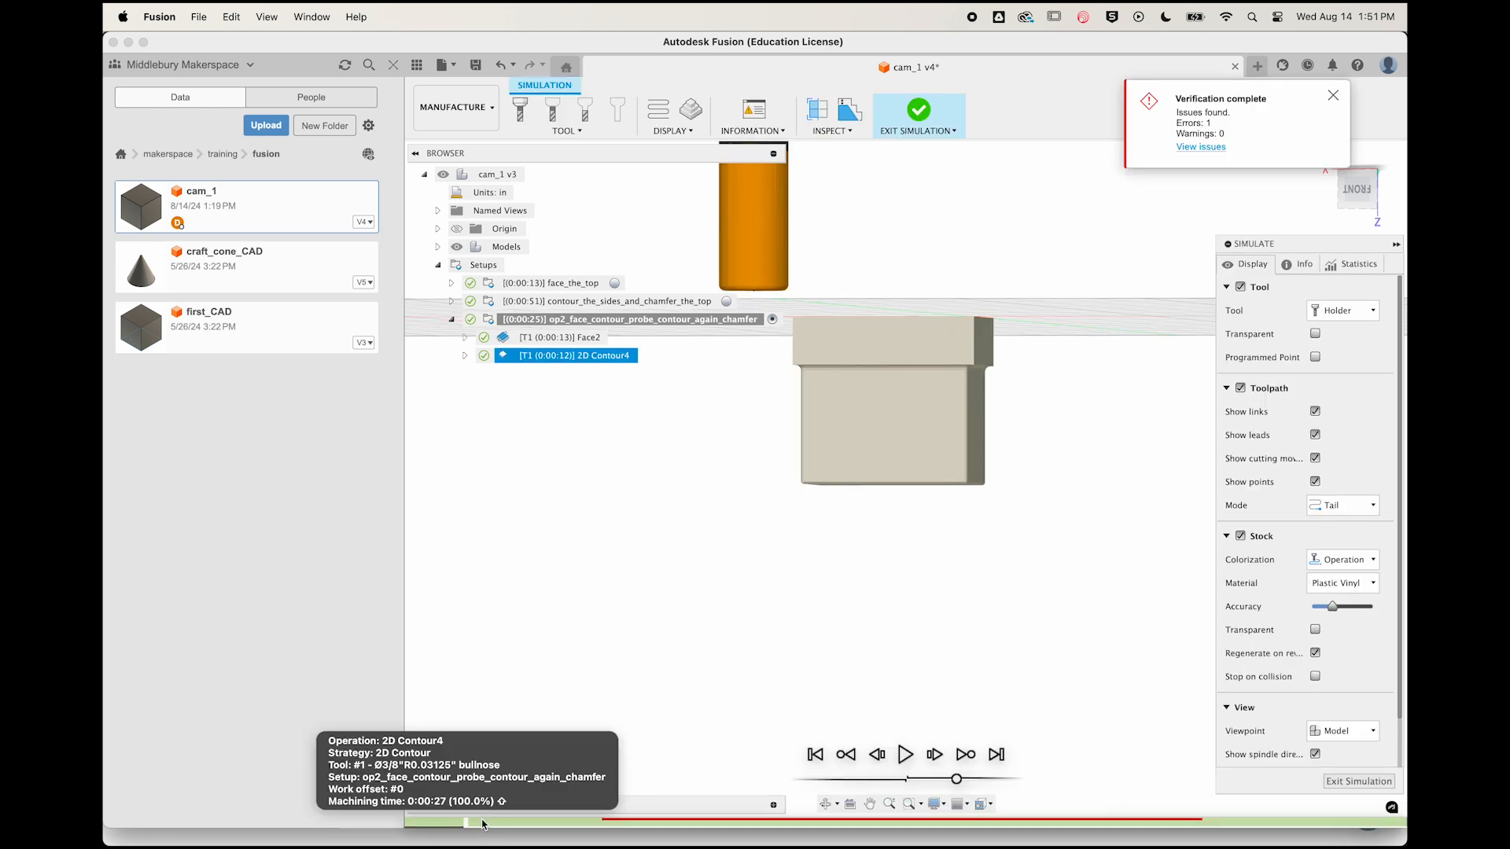
pyautogui.moveTo(508, 823); pyautogui.dragTo(566, 827)
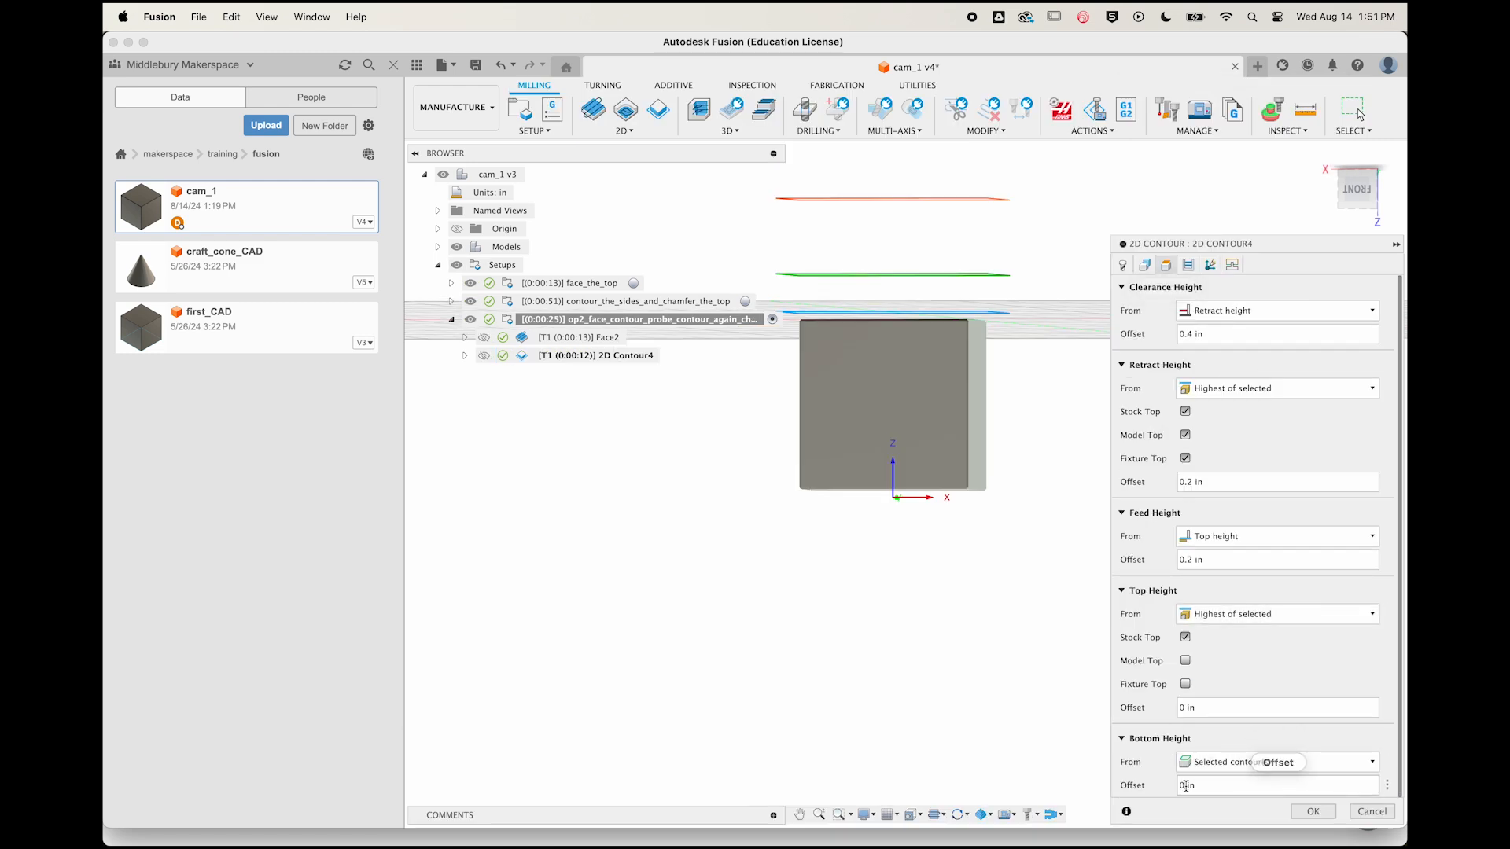
pyautogui.write('.25')
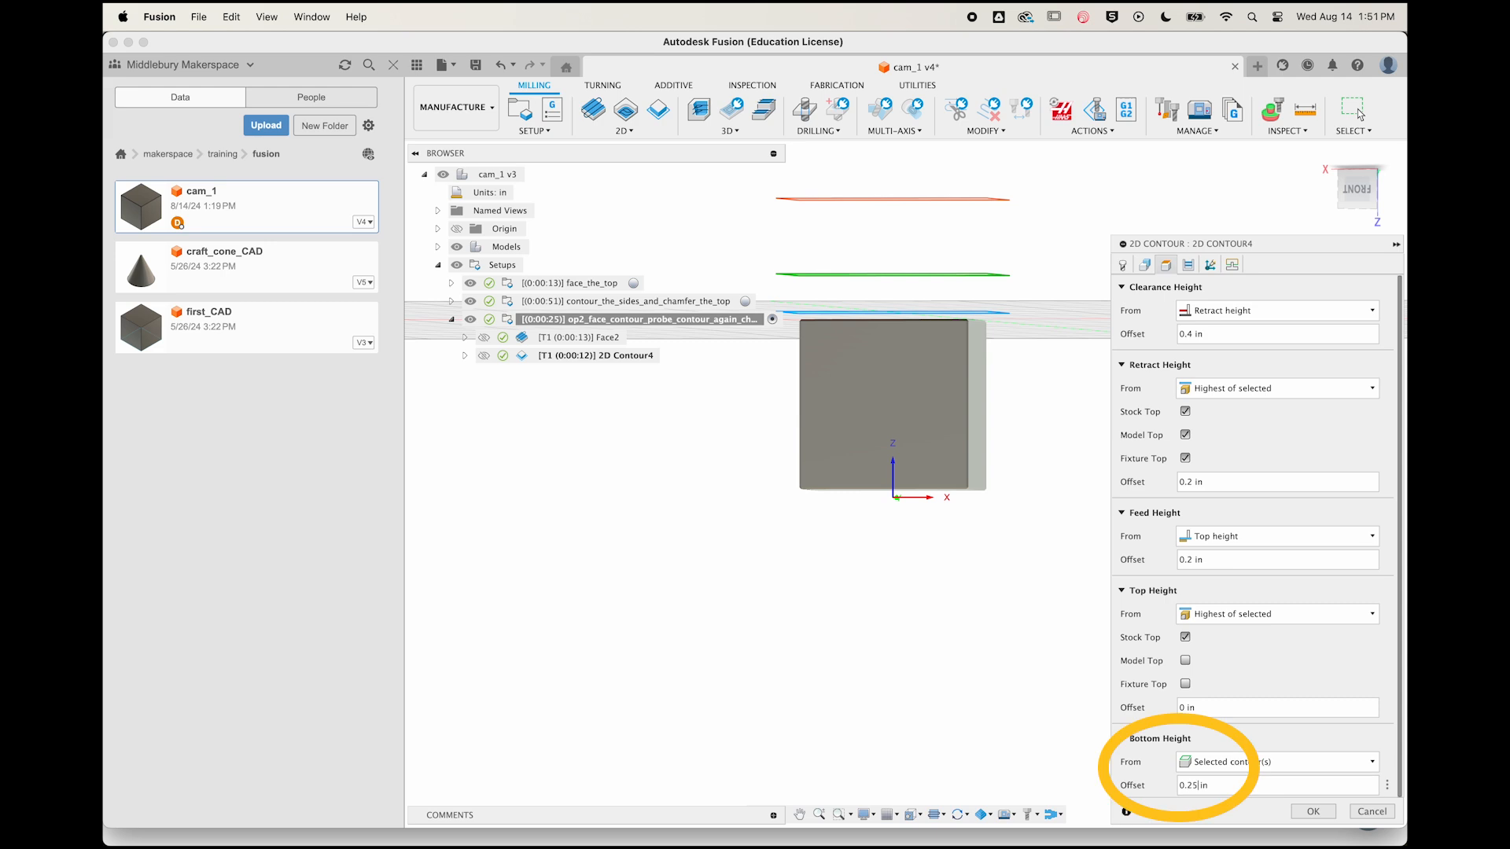
# Regenerate the op2 2D contour, check it against the stock, and edit it to set the bottom height offset to 0.5 in
pyautogui.click(1311, 810)
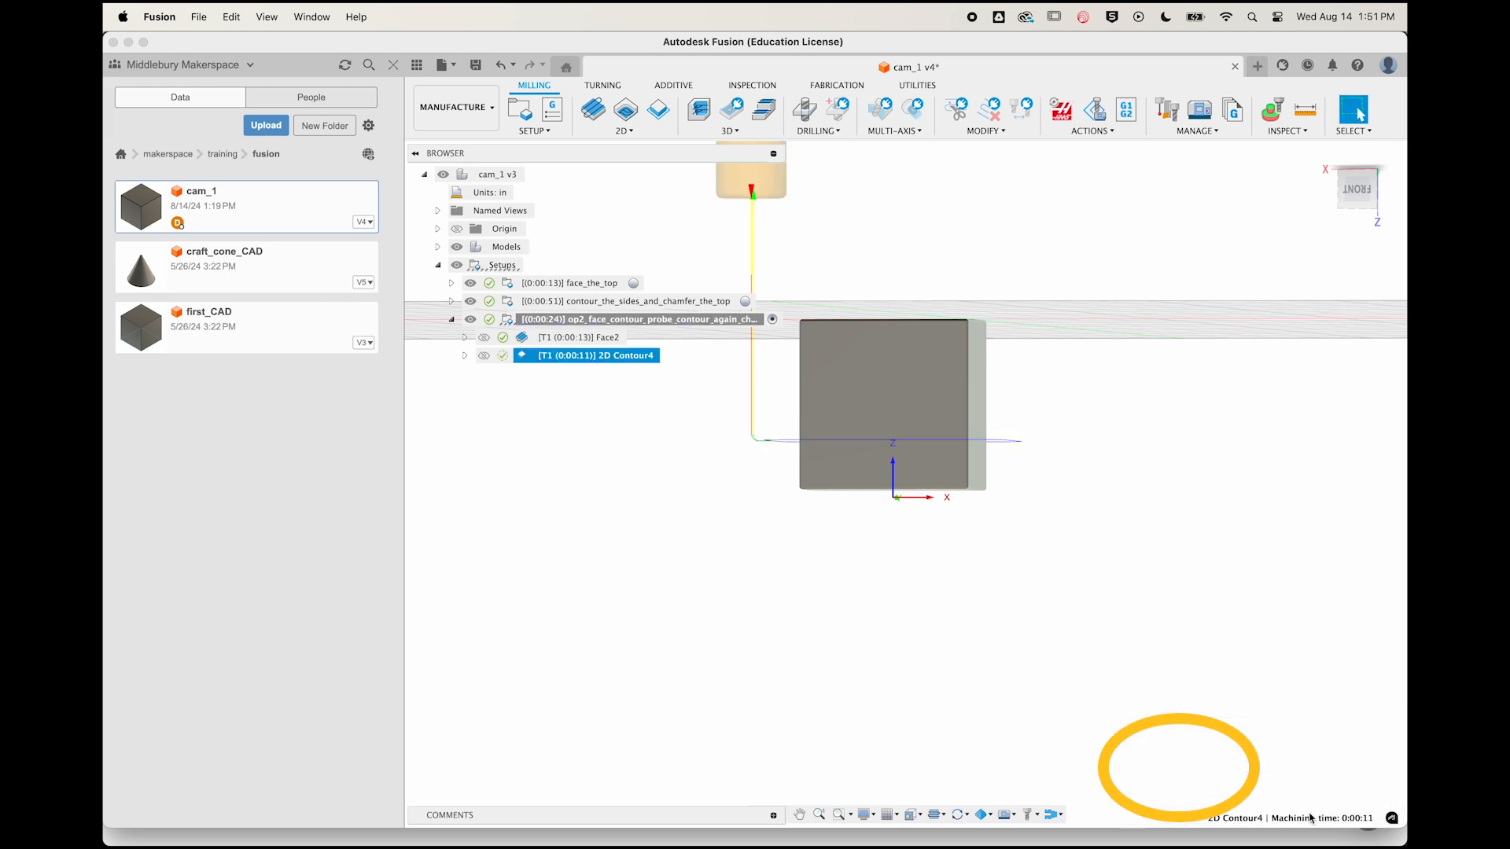
pyautogui.click(551, 337)
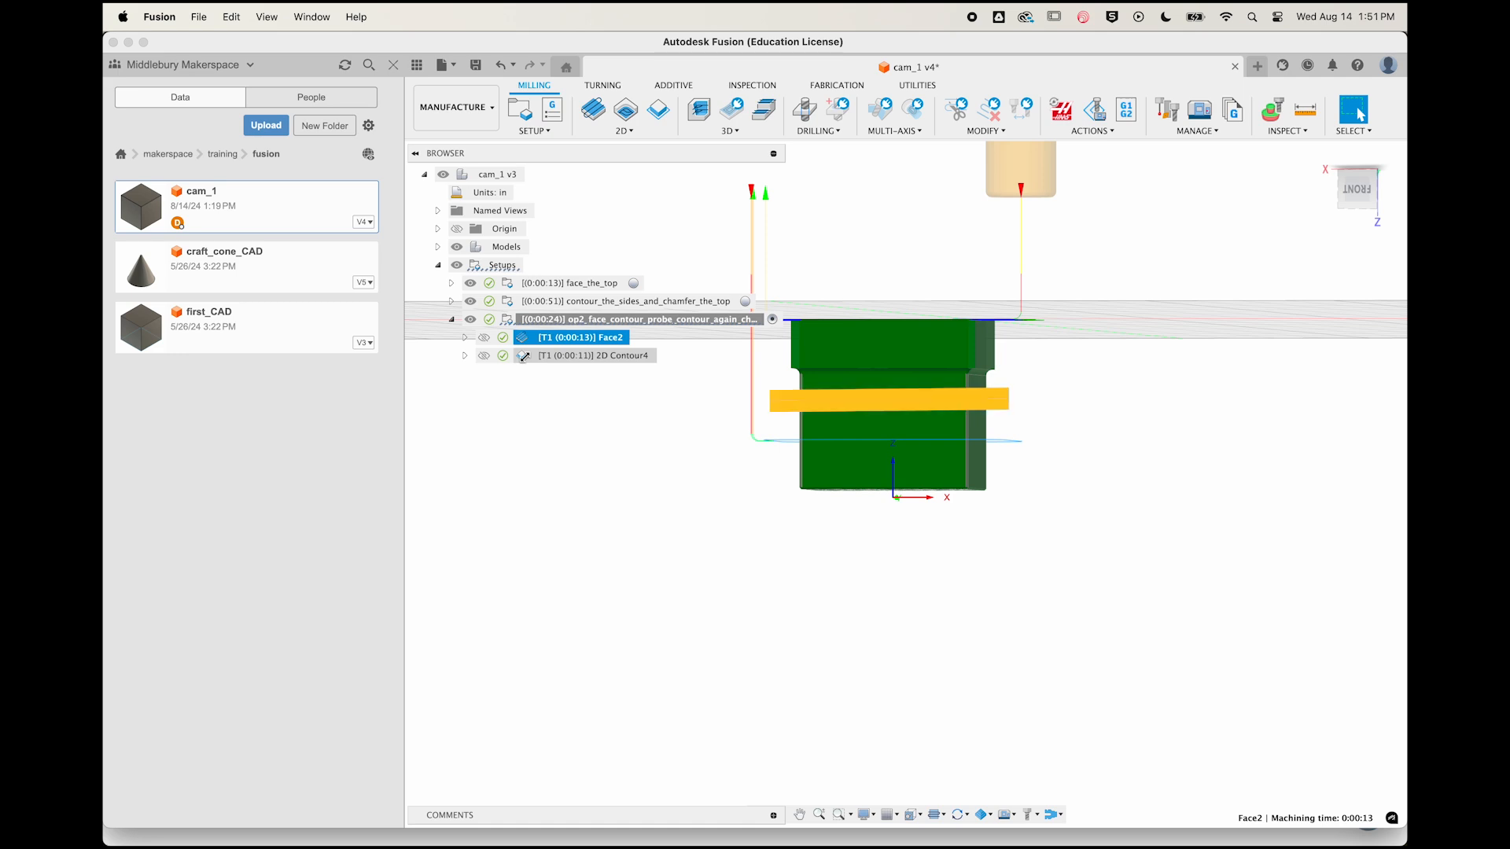
pyautogui.doubleClick(523, 357)
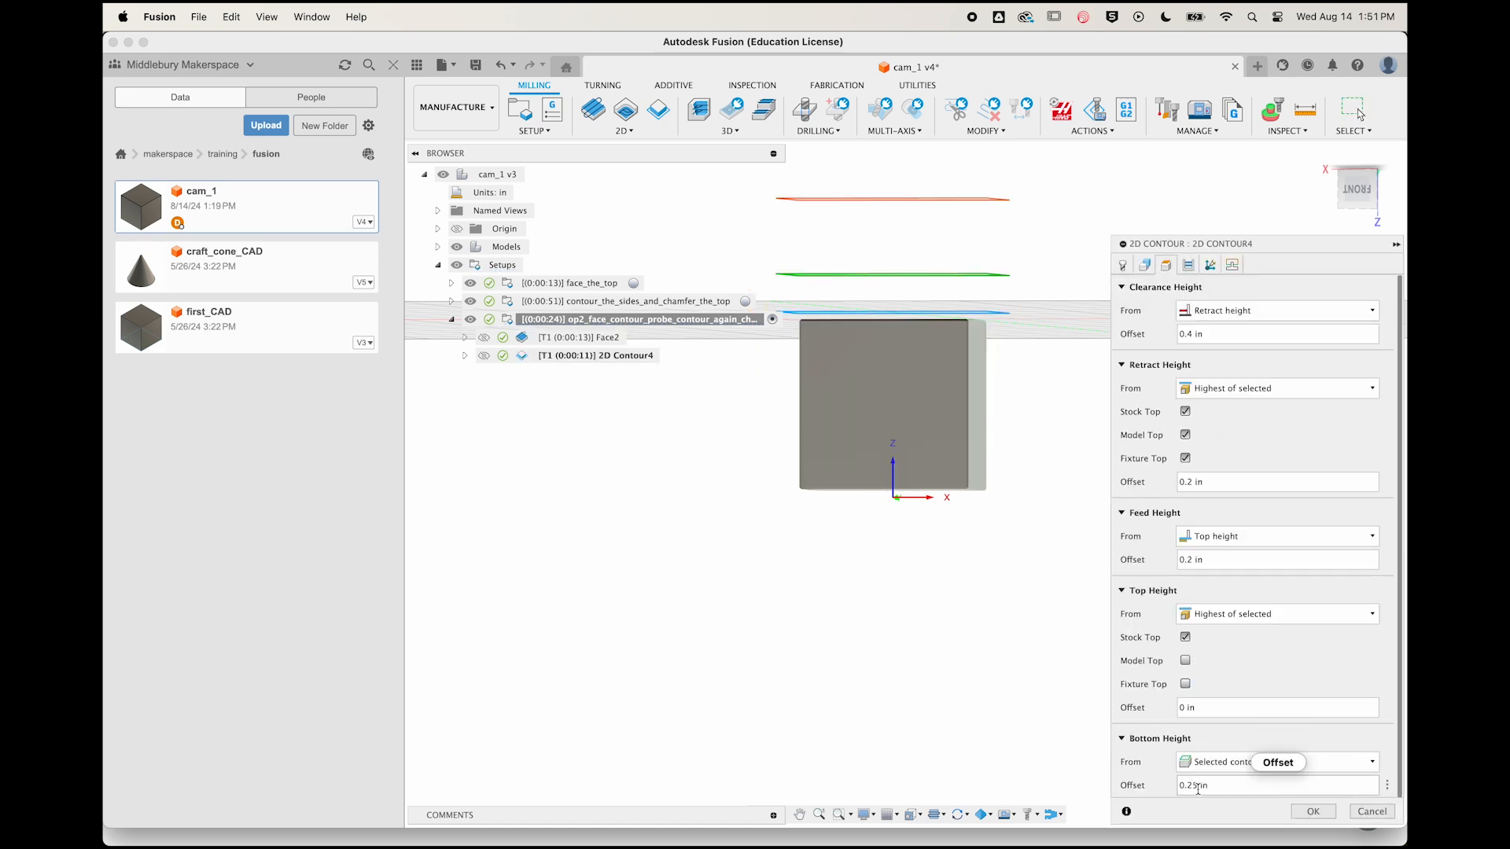
pyautogui.click(1198, 788)
pyautogui.press('BackSpace')
pyautogui.press('BackSpace')
pyautogui.write('5')
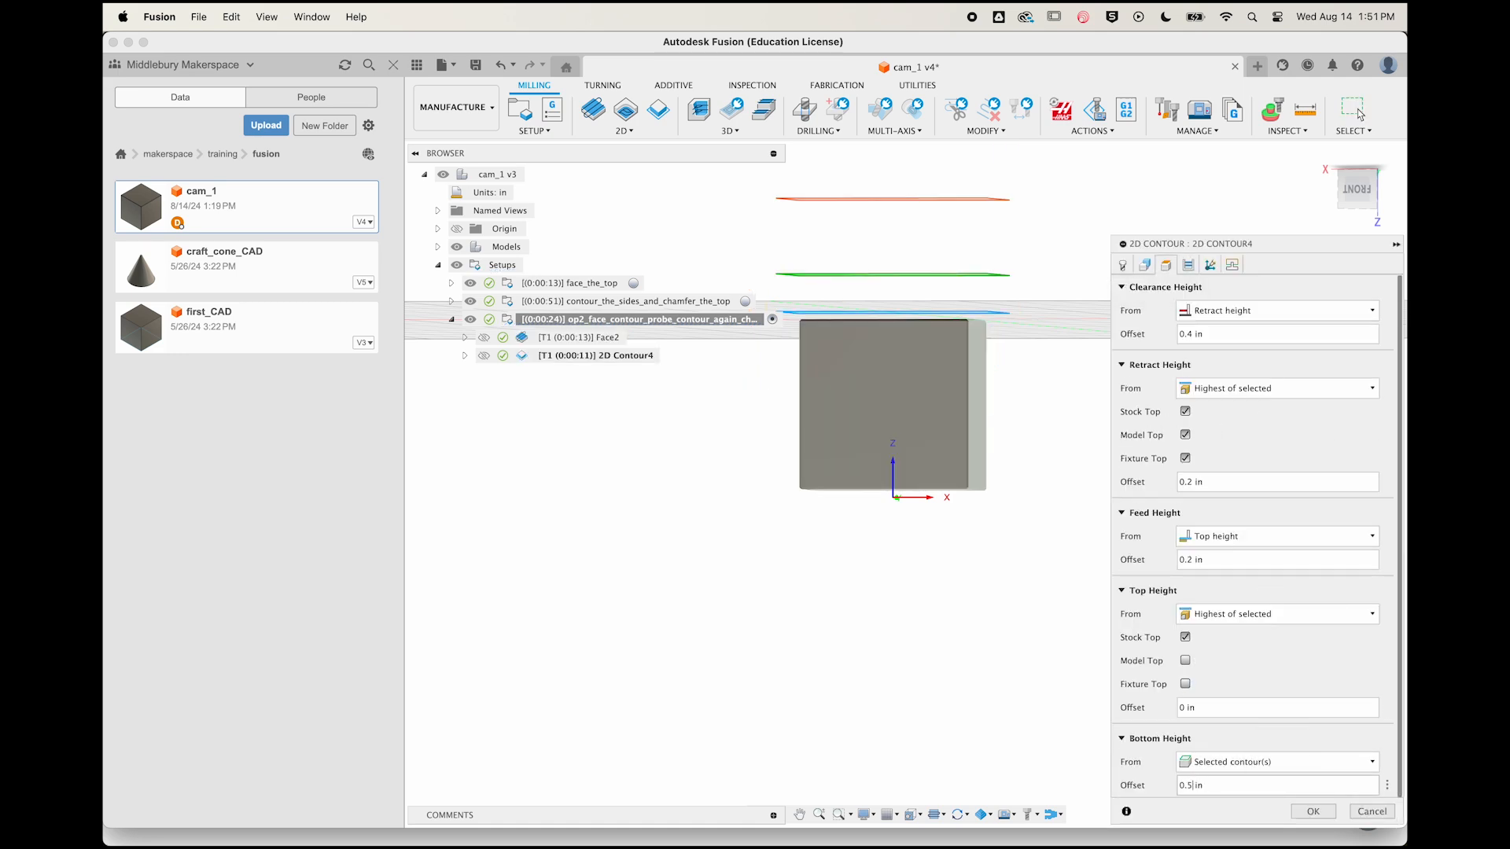
pyautogui.click(1314, 812)
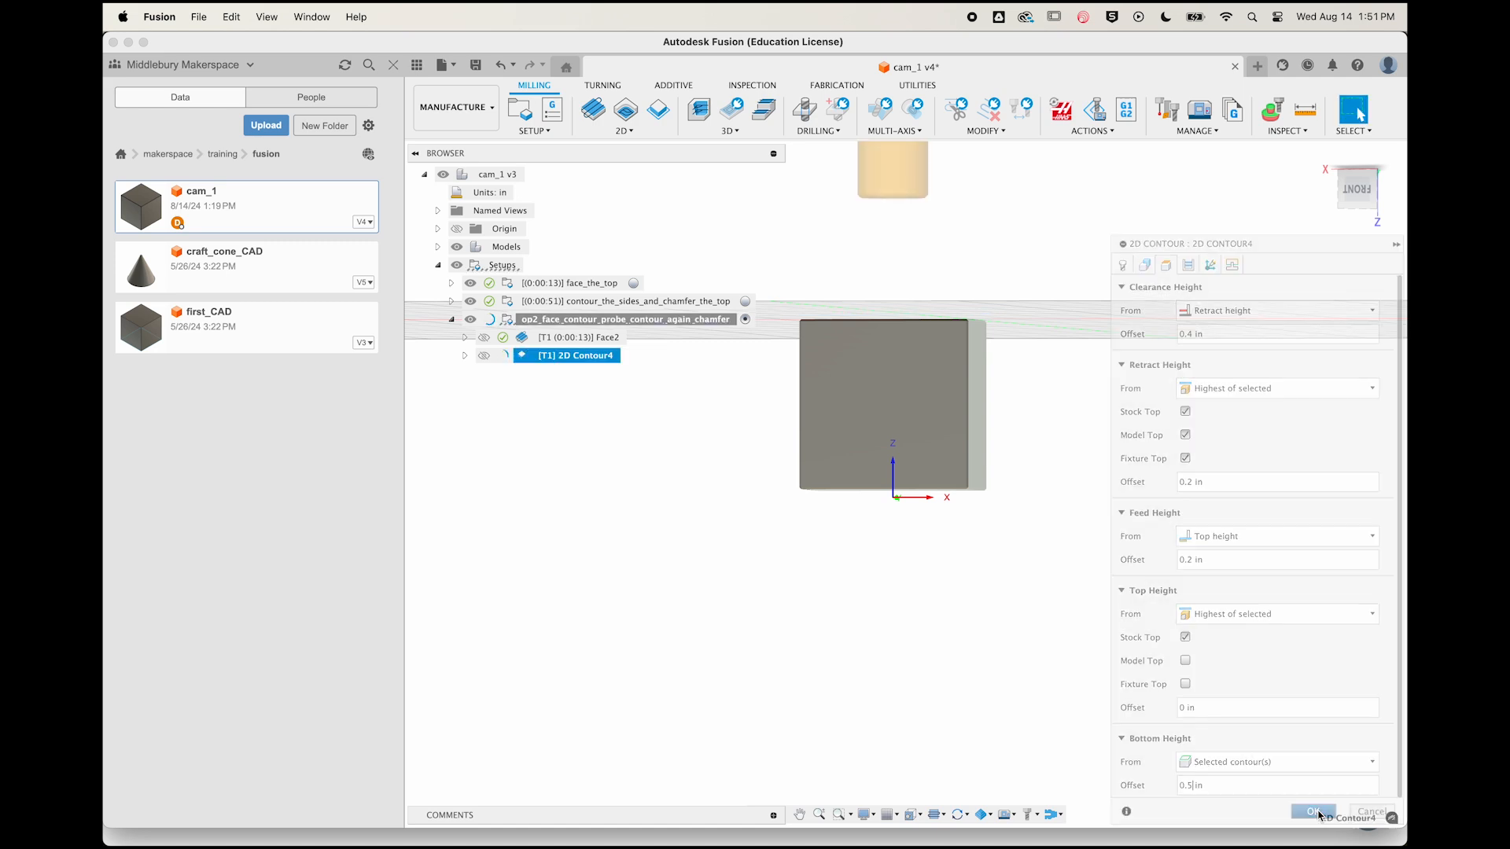
# Compare the in-process stock after the op2 face and 2D contour operations and inspect the cube's contoured sides
pyautogui.click(522, 340)
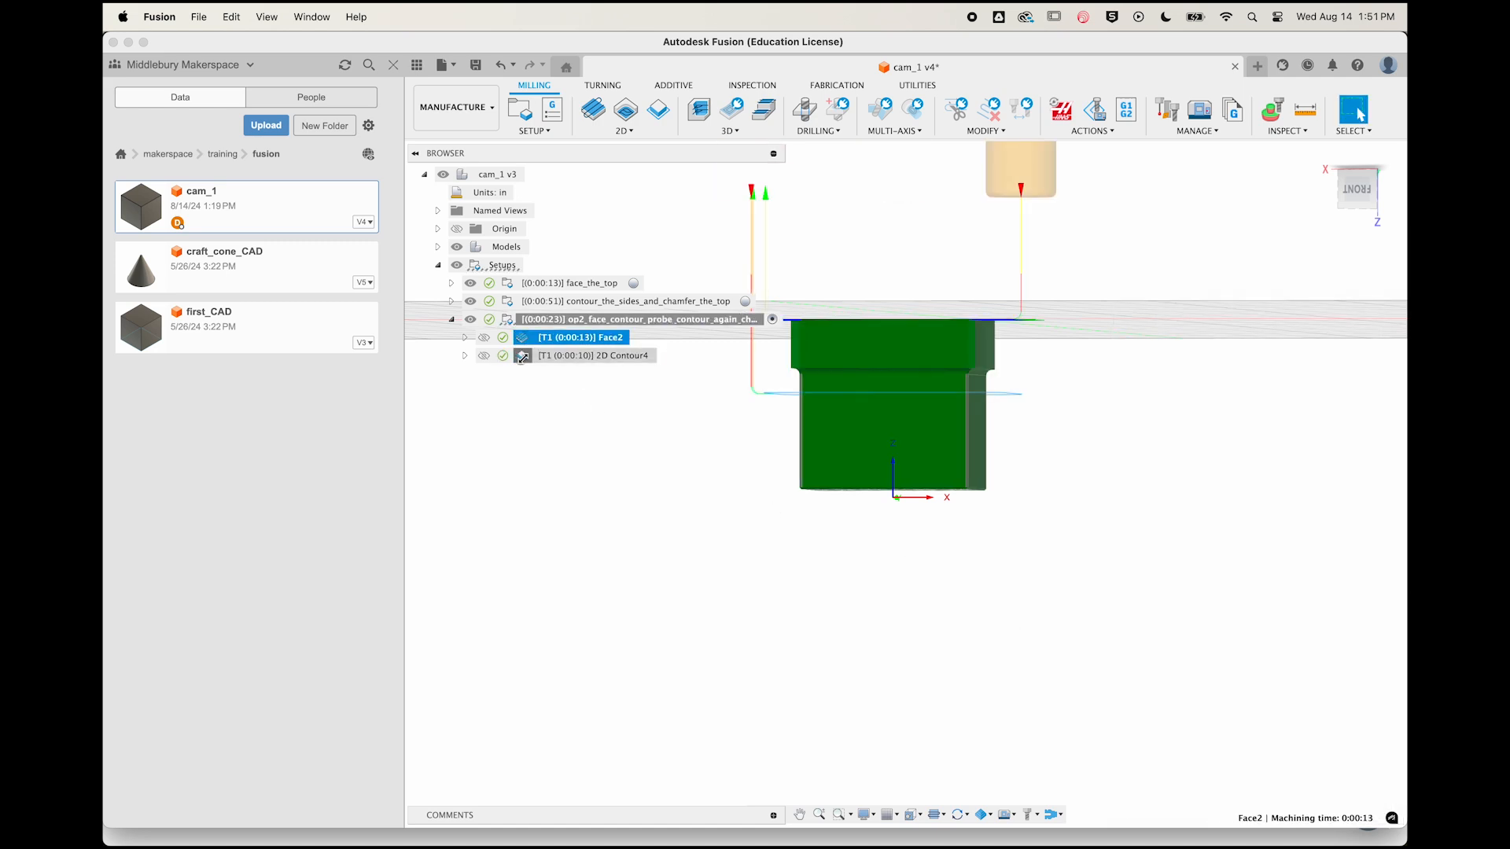
pyautogui.click(522, 357)
pyautogui.click(521, 357)
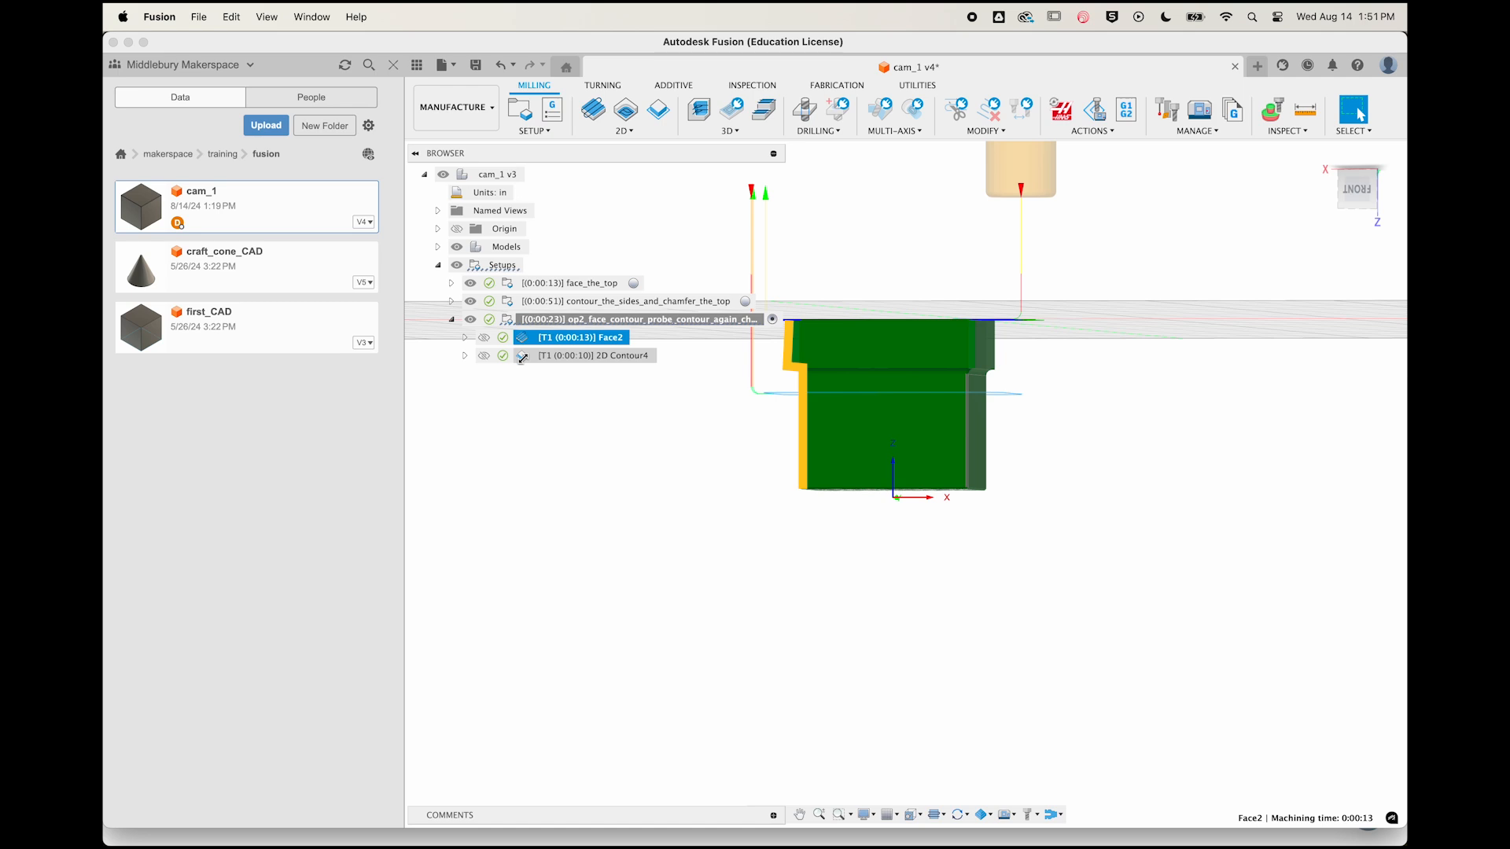
pyautogui.click(522, 357)
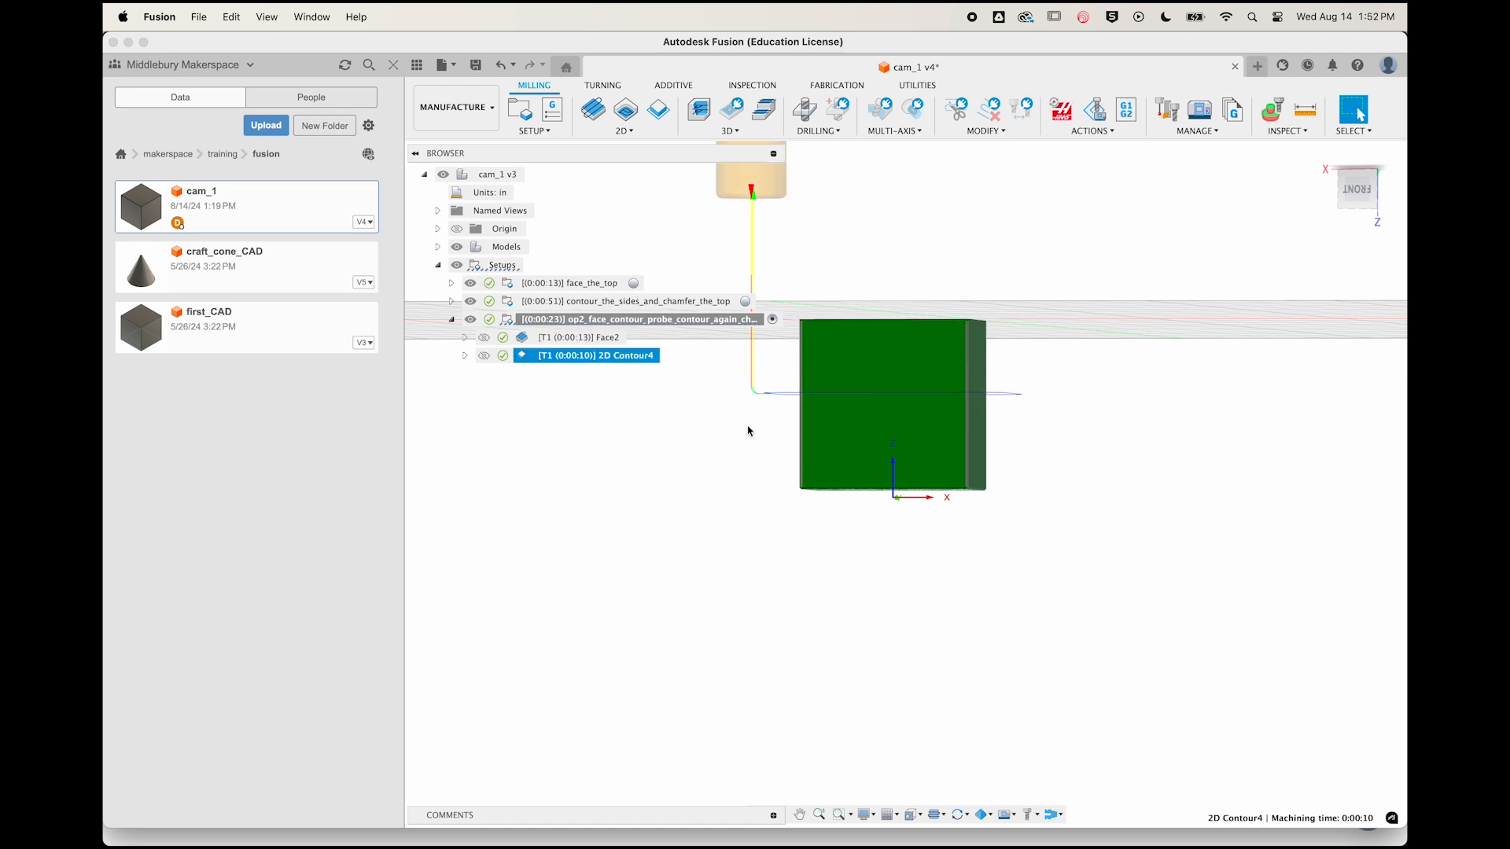
pyautogui.keyDown('shift'); pyautogui.hscroll(-5, 748, 431); pyautogui.keyUp('shift')
pyautogui.keyDown('shift'); pyautogui.hscroll(5, 747, 431); pyautogui.keyUp('shift')
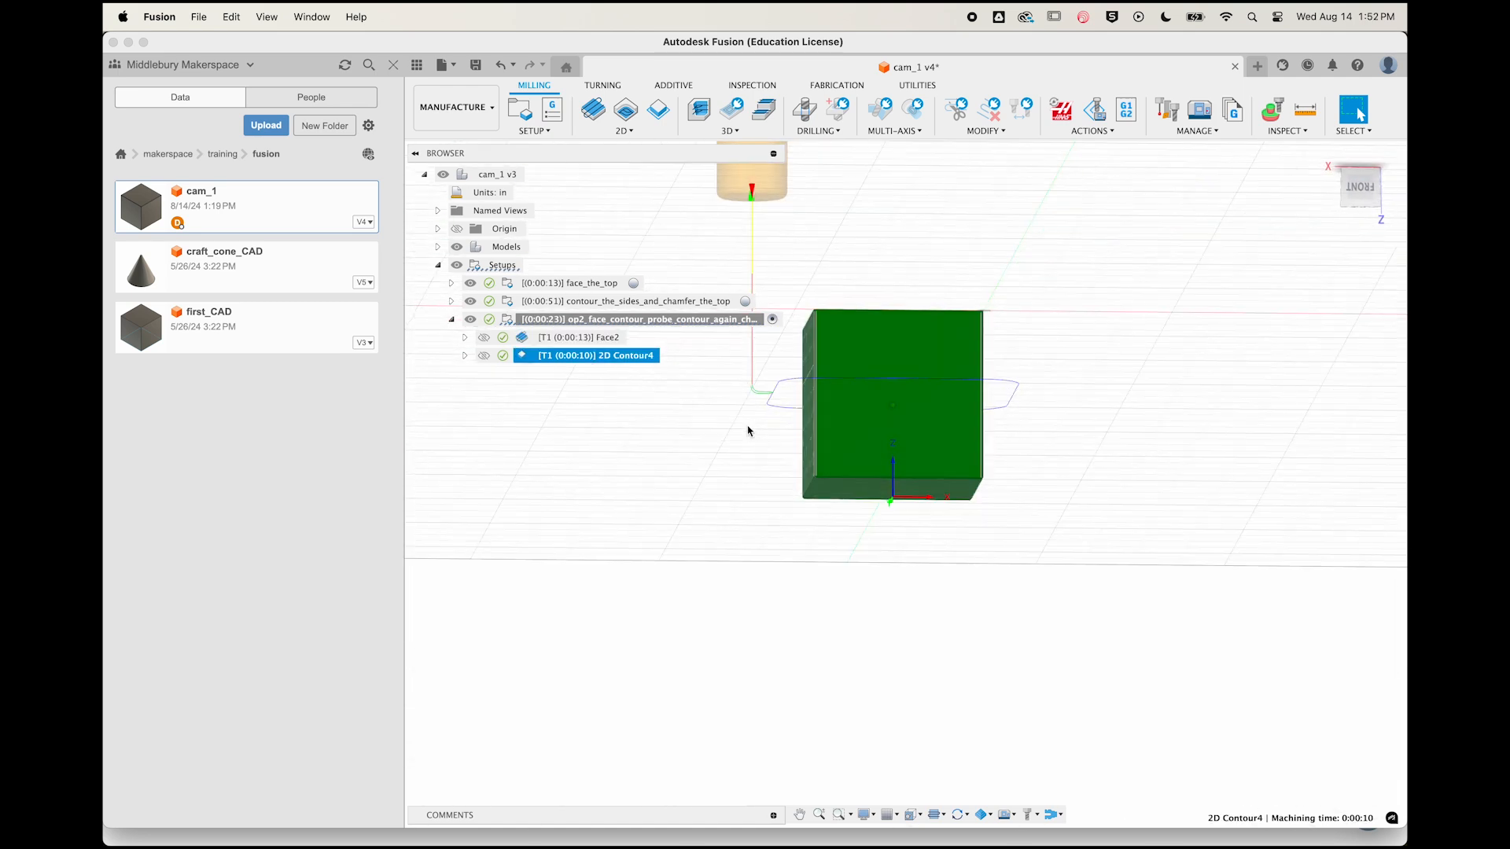
pyautogui.keyDown('shift'); pyautogui.scroll(4, 748, 430); pyautogui.keyUp('shift')
pyautogui.keyDown('shift'); pyautogui.hscroll(-2, 747, 431); pyautogui.keyUp('shift')
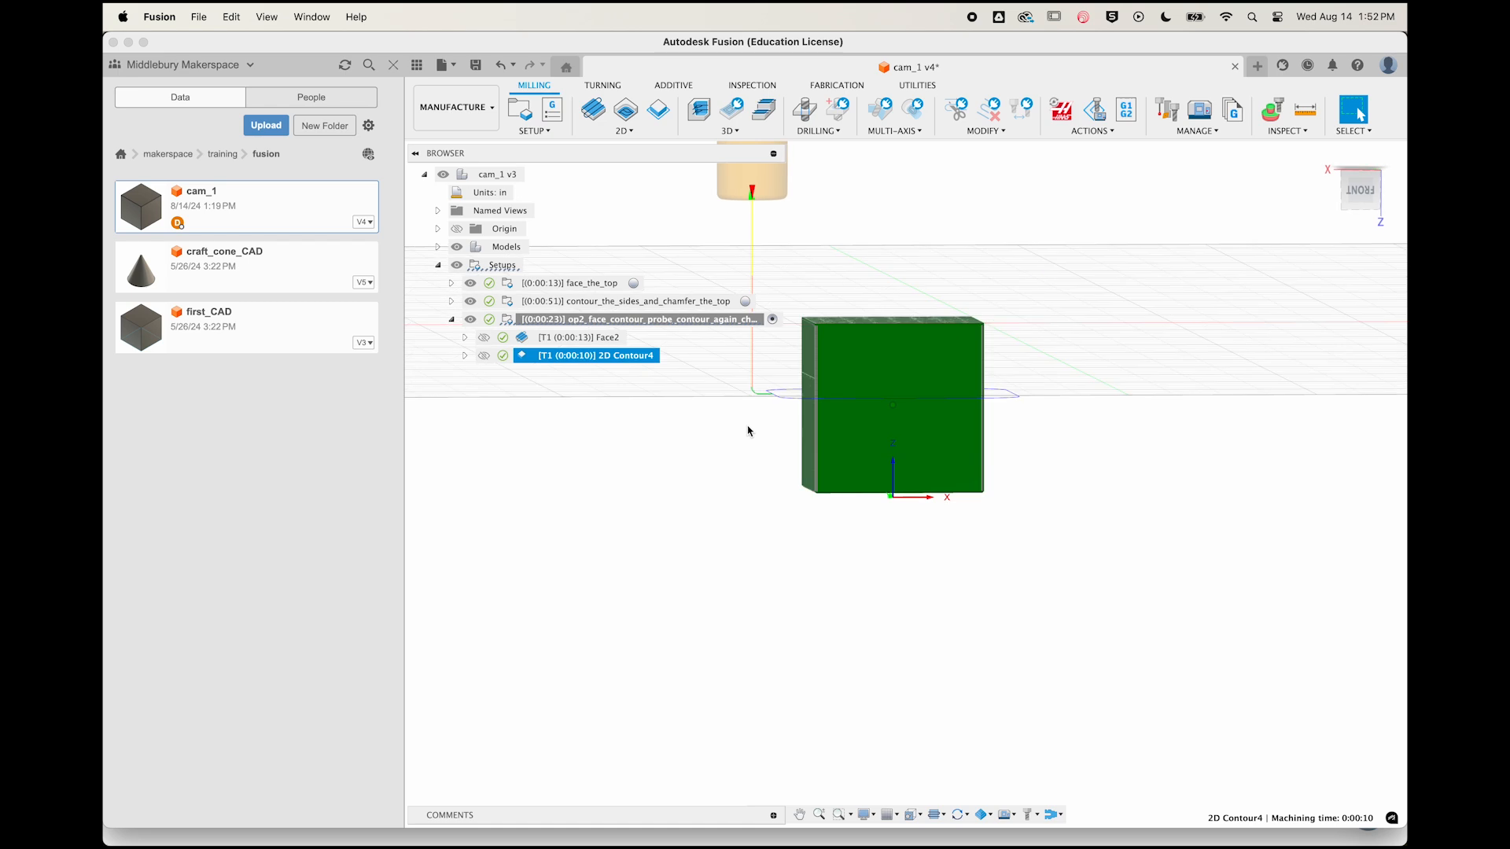
# Edit the op2 2D contour to enable Stock to Leave with 0.010 in radial and 0 in axial, and regenerate it
pyautogui.doubleClick(524, 356)
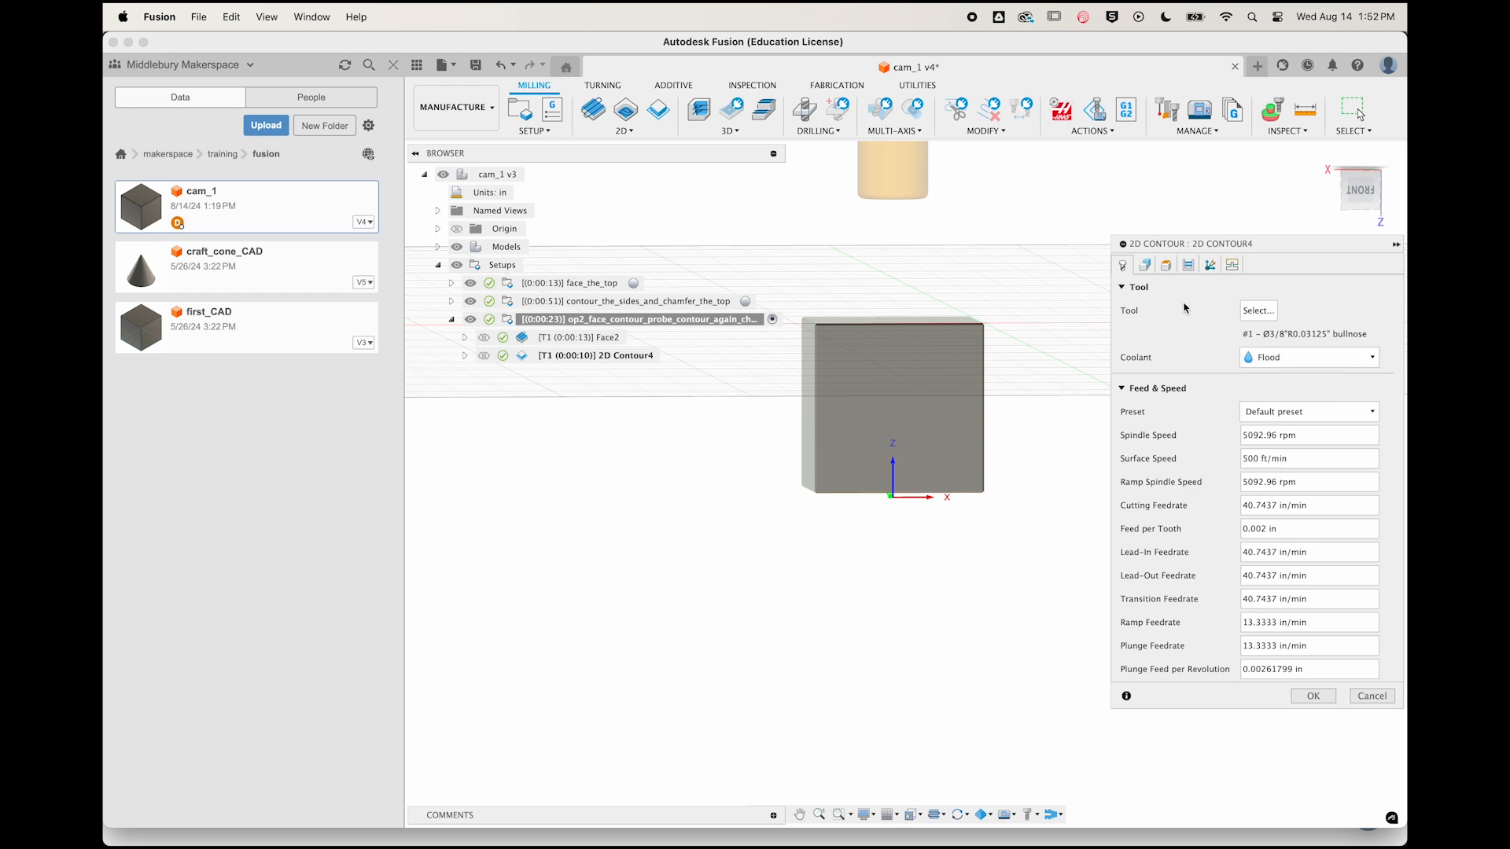
pyautogui.click(1188, 266)
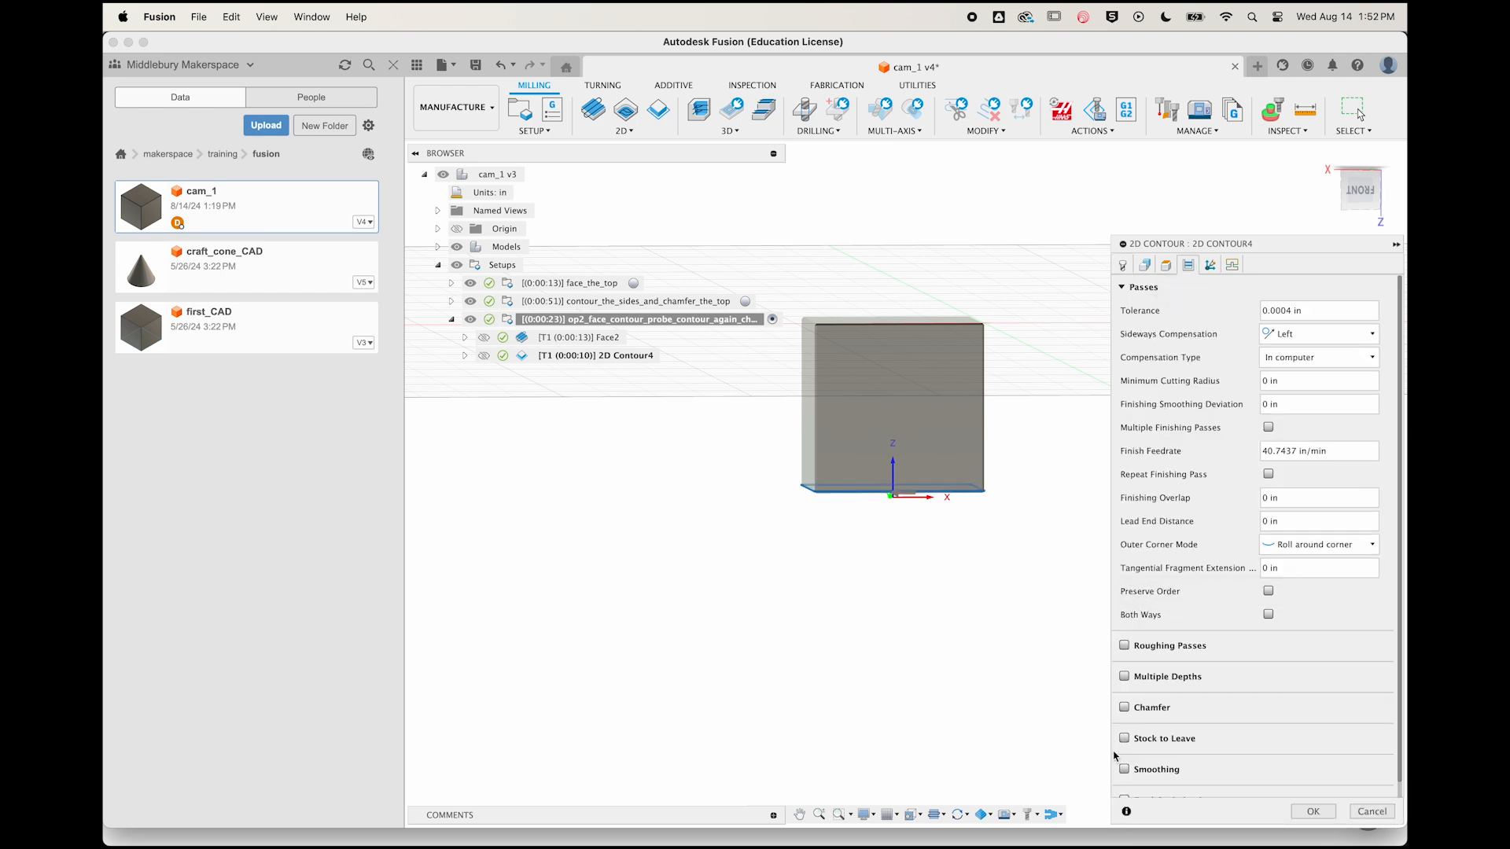
pyautogui.click(1124, 738)
pyautogui.scroll(-2, 1164, 555)
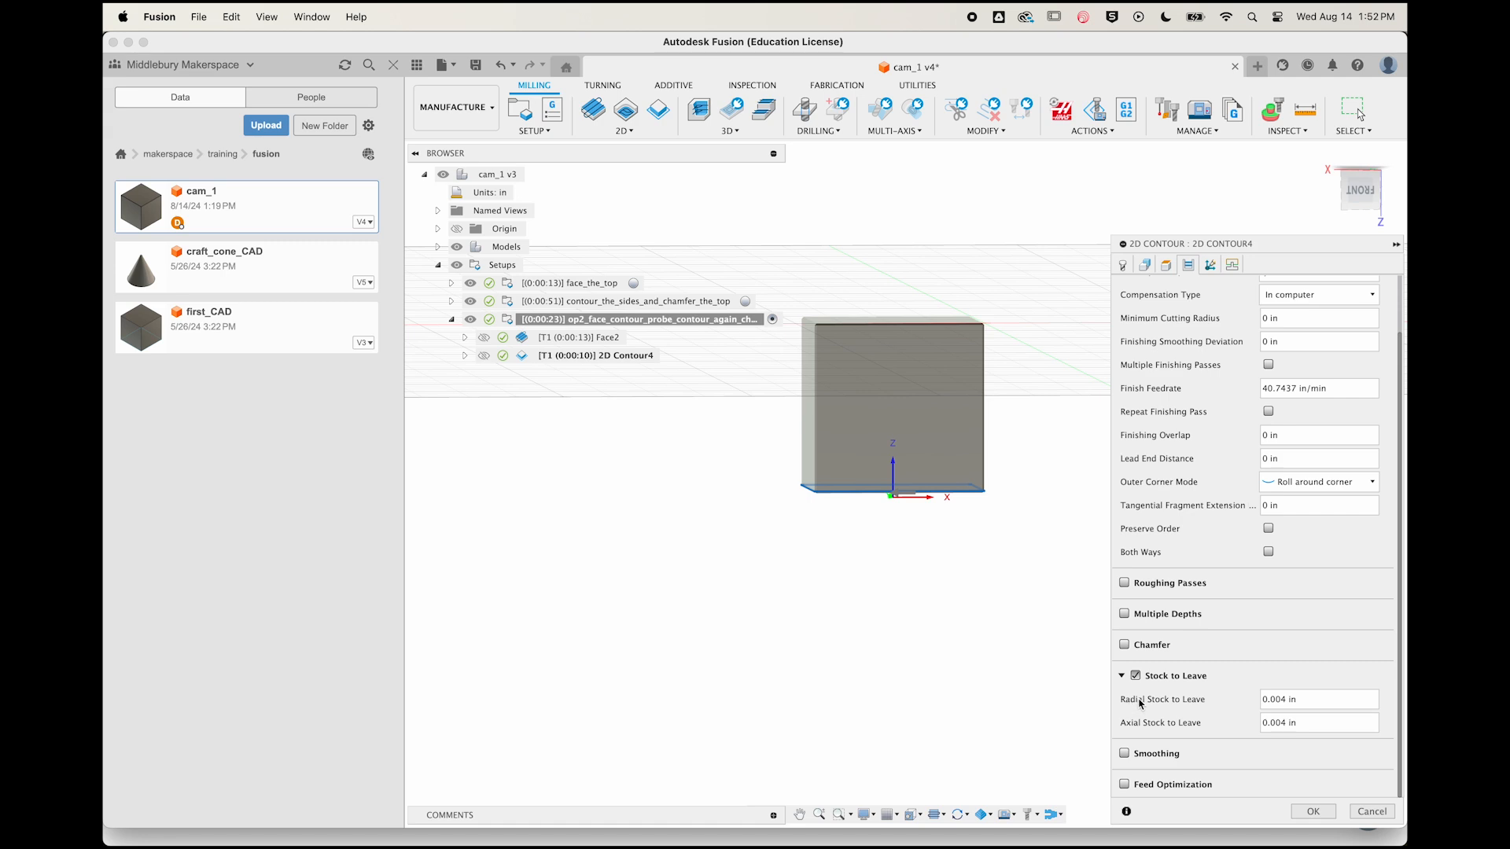
pyautogui.doubleClick(1281, 699)
pyautogui.write('0.010')
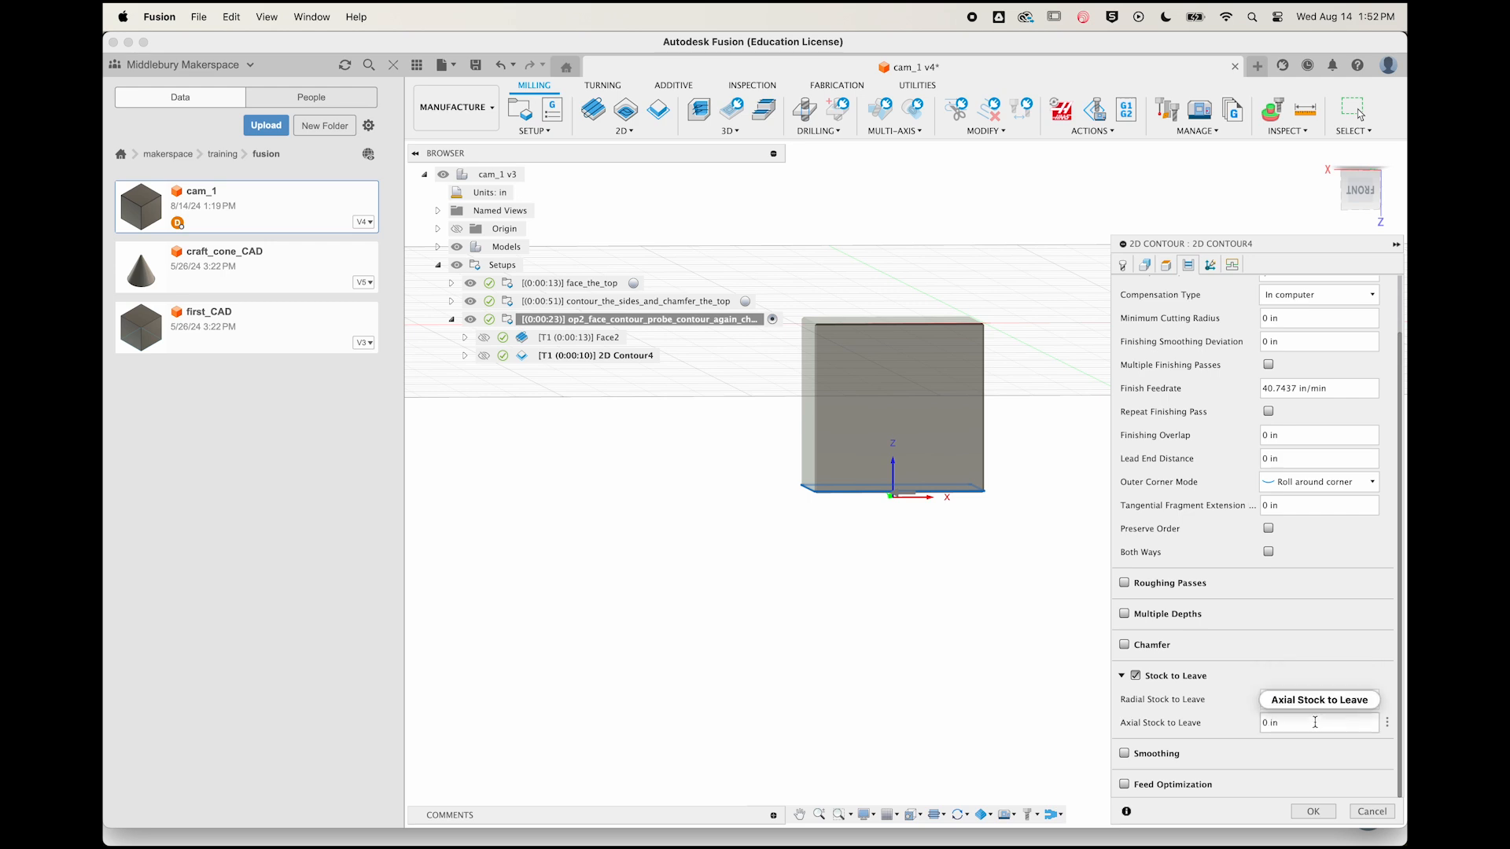
pyautogui.click(1315, 722)
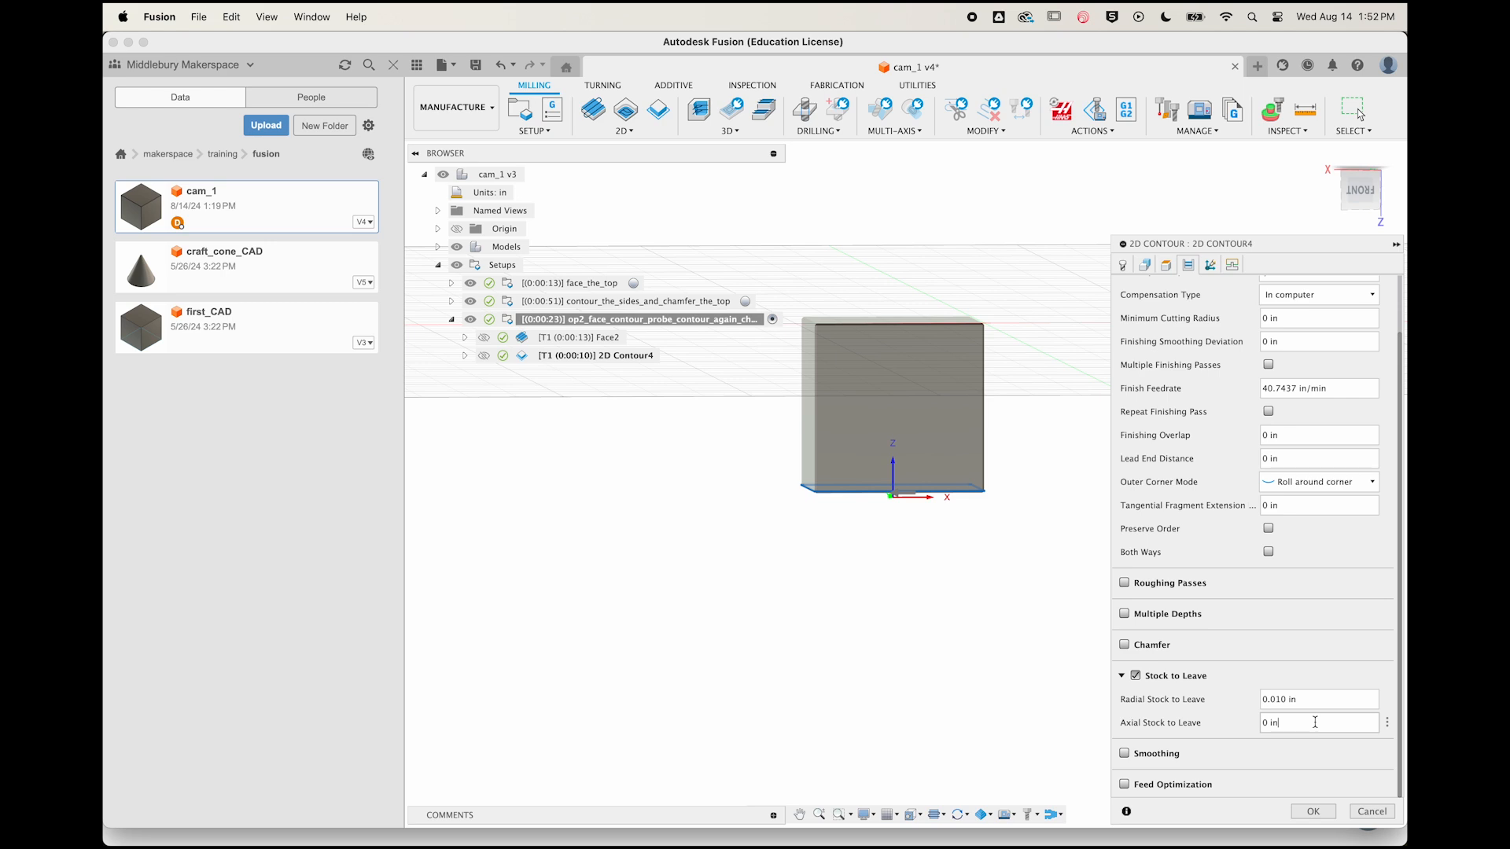
pyautogui.click(1312, 810)
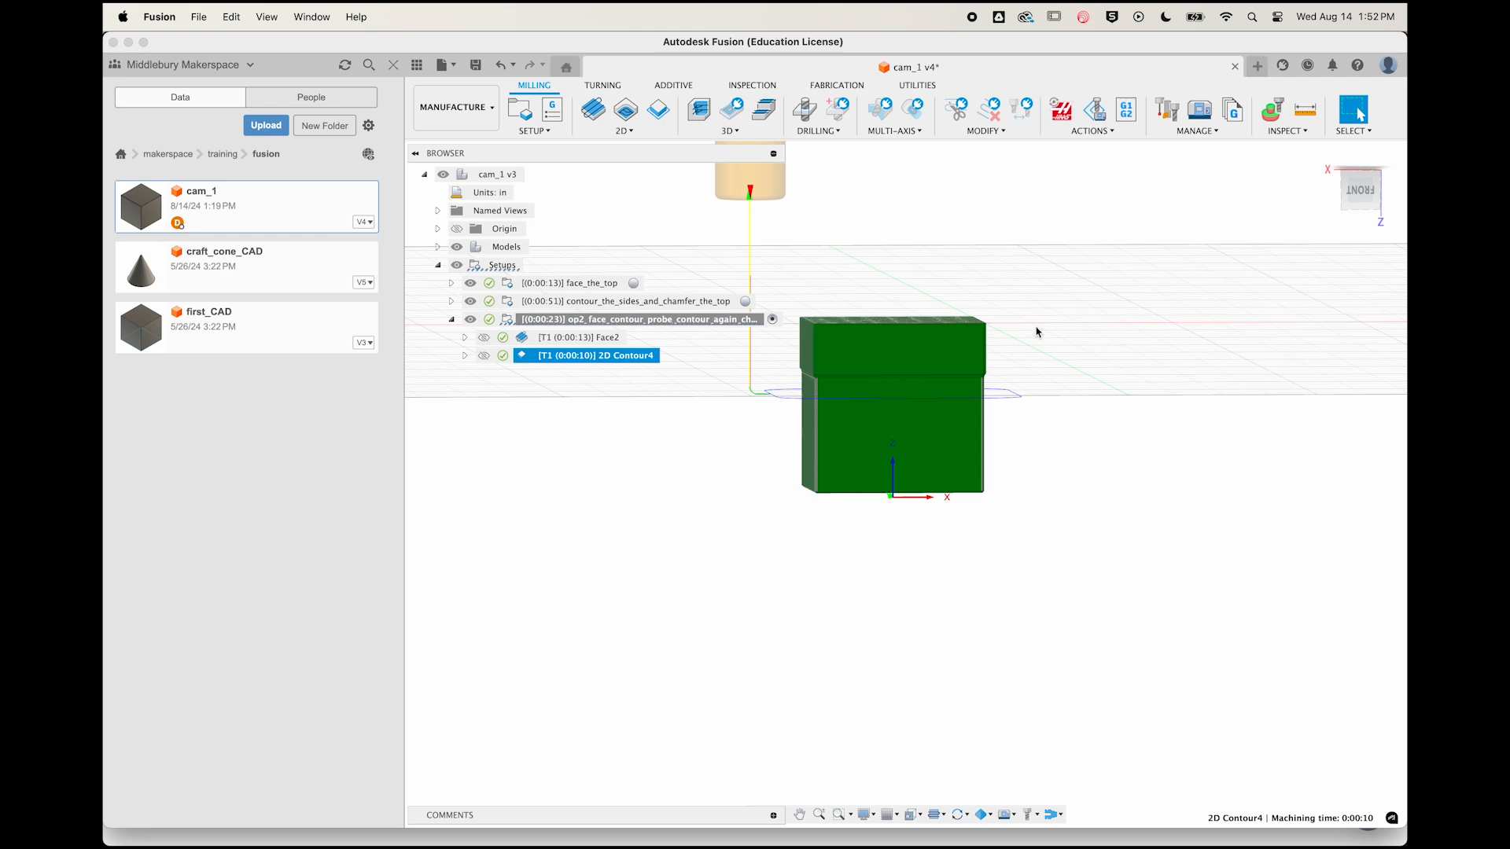
# Start a Probe WCS operation in the op2 setup using tool 31, the Renishaw OMP40-2 6mm x 50mm probe from Makerspace Tools
pyautogui.scroll(6, 1031, 341)
pyautogui.scroll(-3, 1031, 341)
pyautogui.keyDown('shift'); pyautogui.moveTo(1031, 341); pyautogui.dragTo(1142, 217, button='middle'); pyautogui.keyUp('shift')
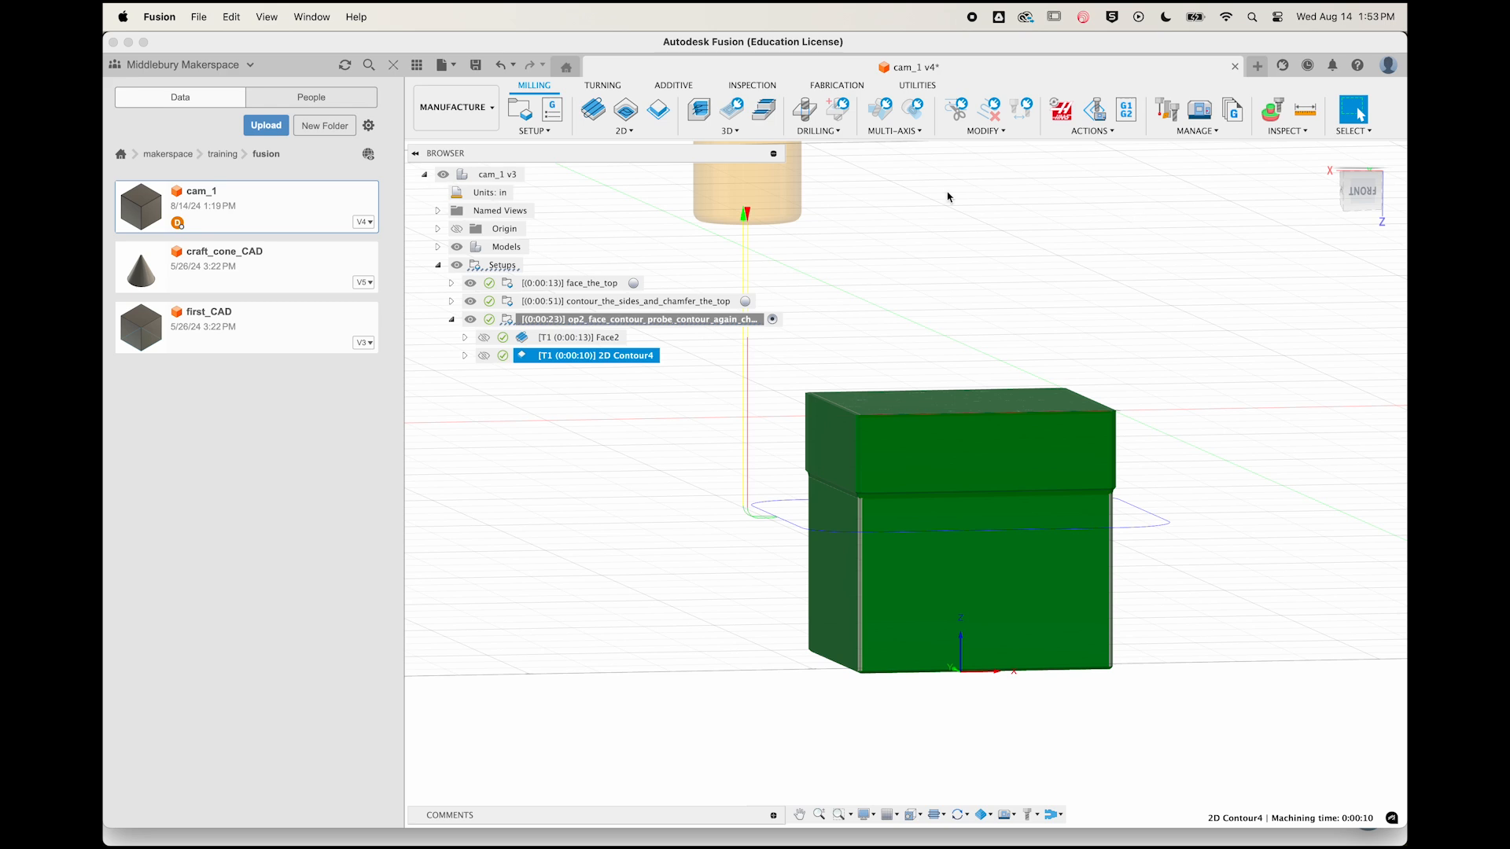
pyautogui.click(760, 87)
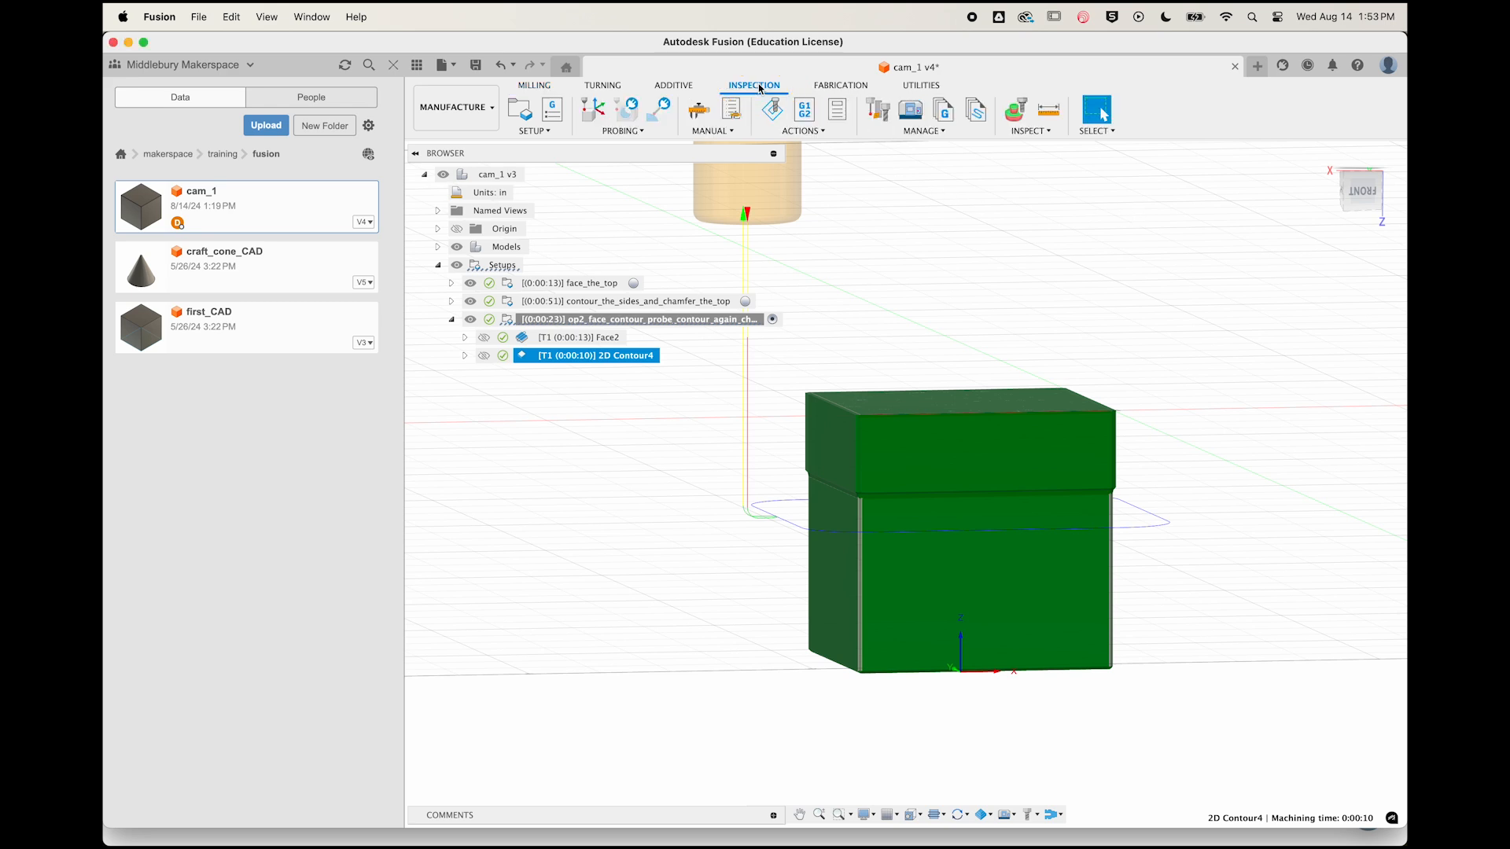
pyautogui.click(591, 110)
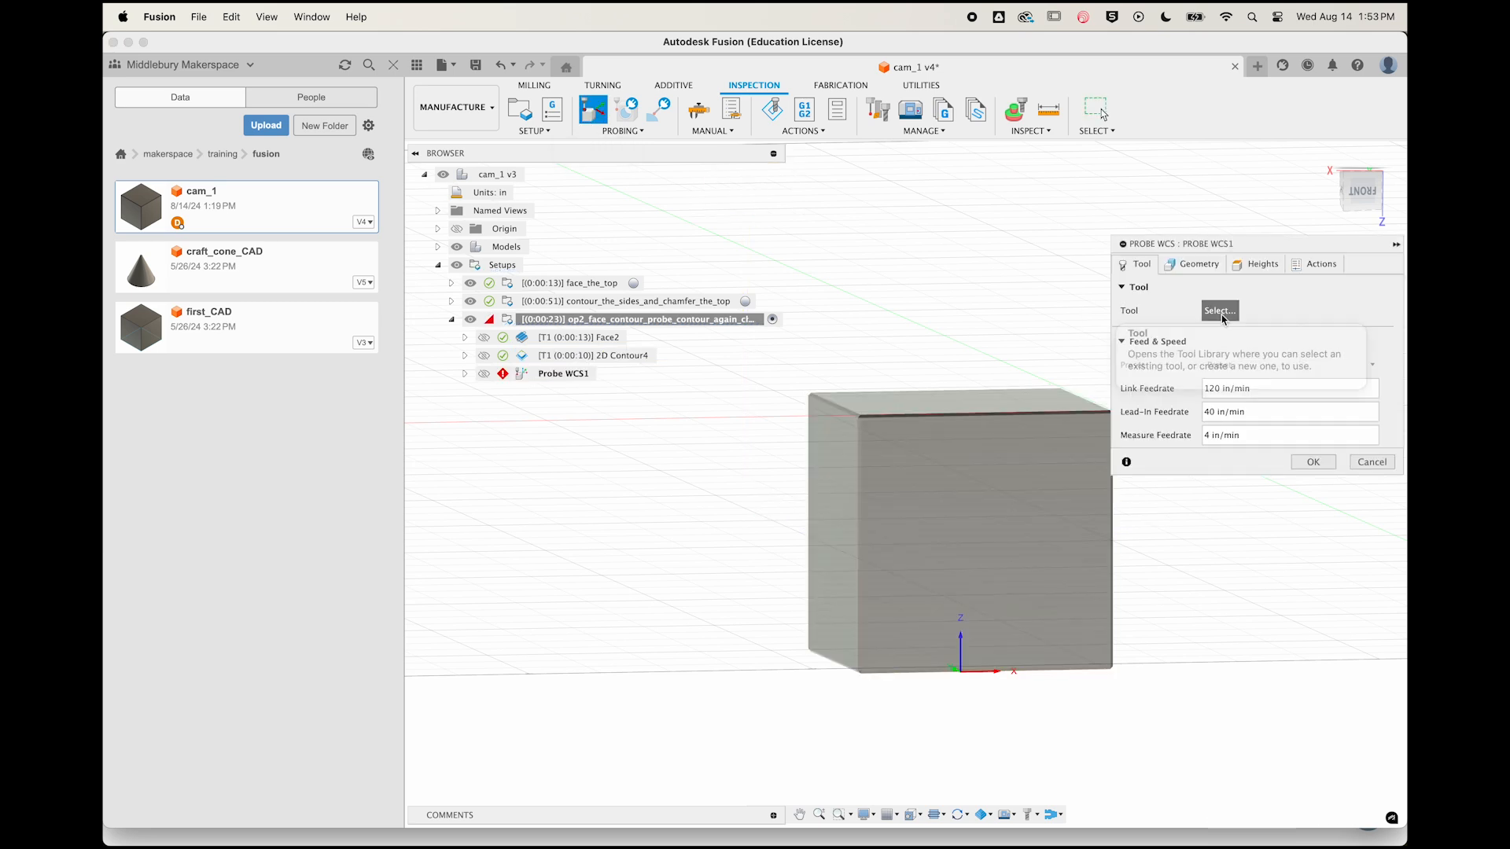
pyautogui.click(1220, 312)
pyautogui.click(408, 275)
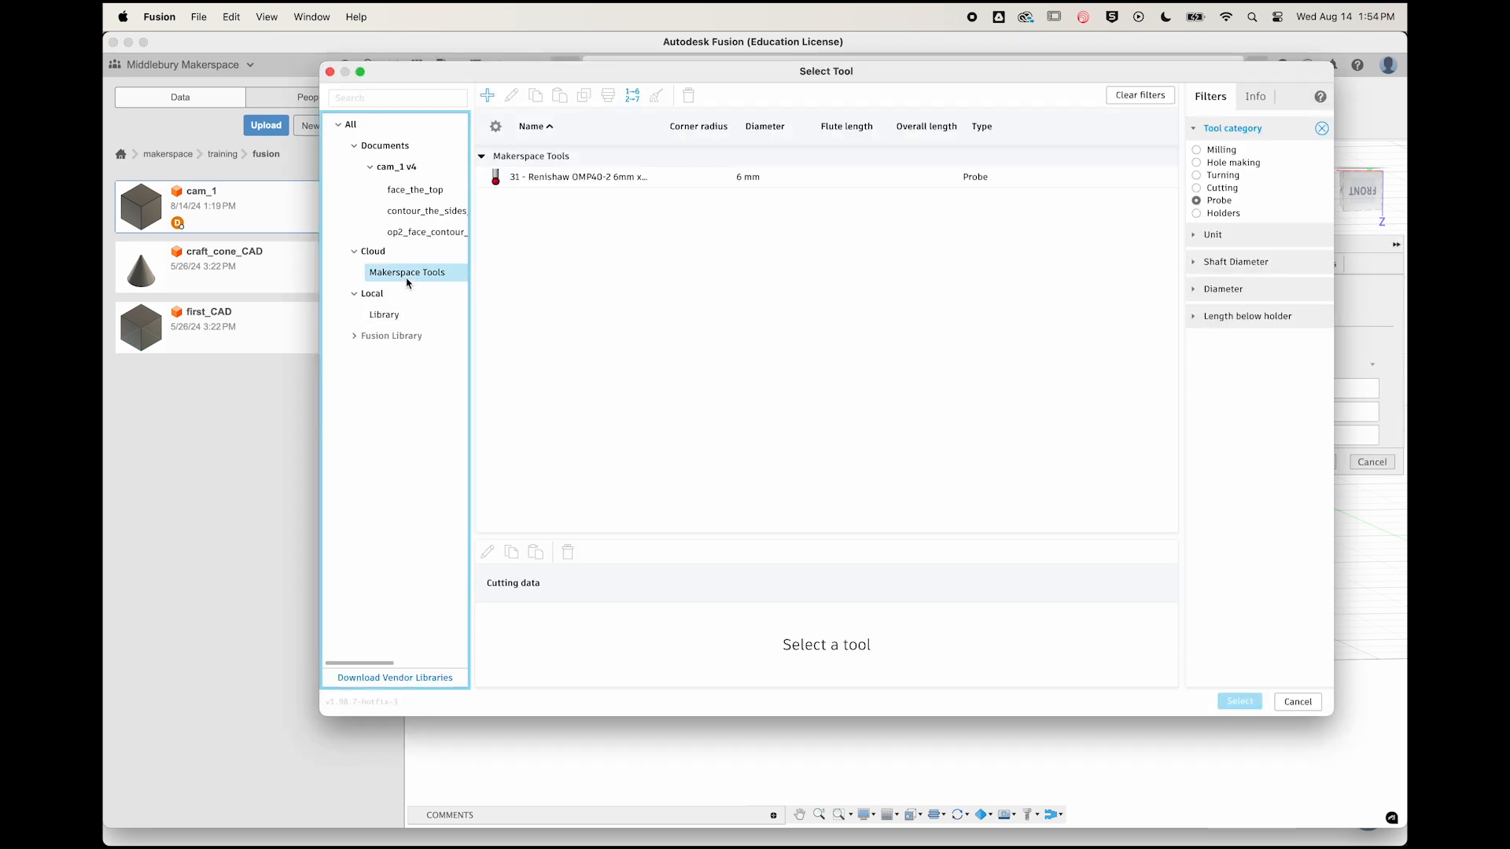
pyautogui.click(542, 181)
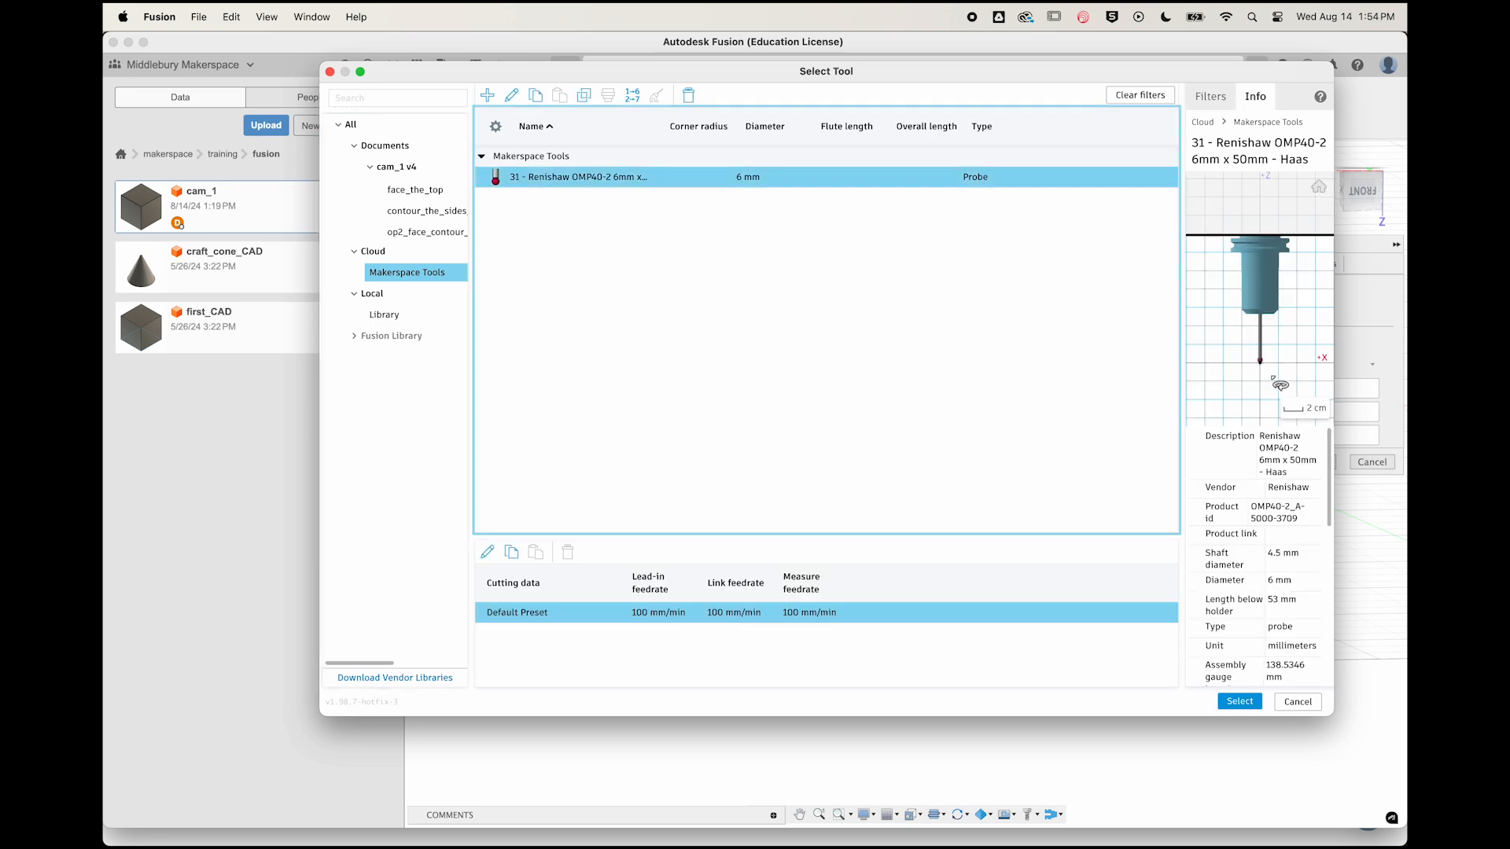
pyautogui.click(1240, 702)
# Select the cube's two opposite side faces along X as X-wall probe surfaces and generate the probing toolpath
pyautogui.click(1193, 264)
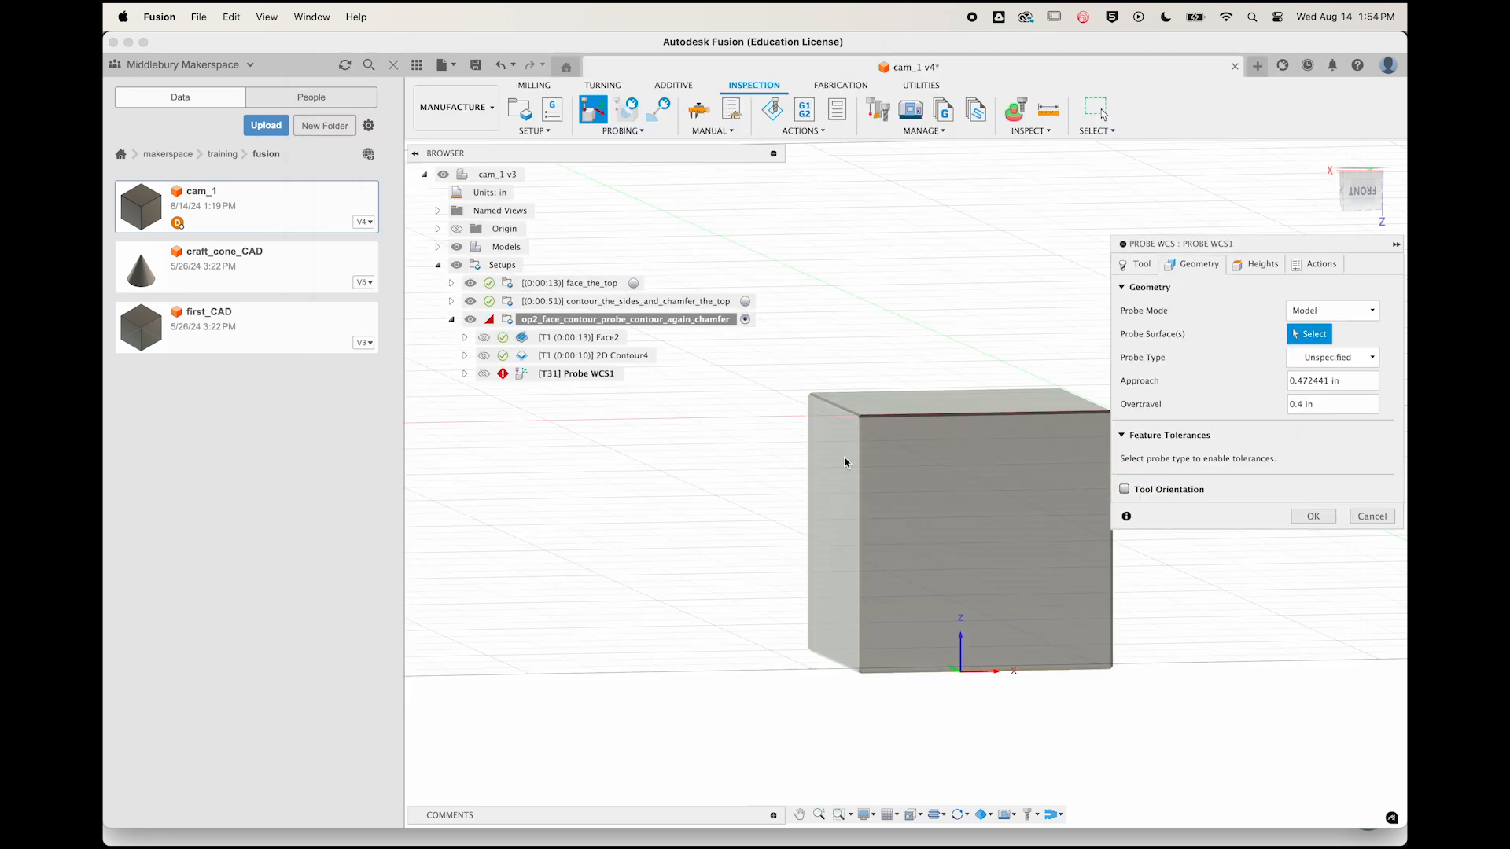
pyautogui.click(992, 615)
pyautogui.click(781, 580)
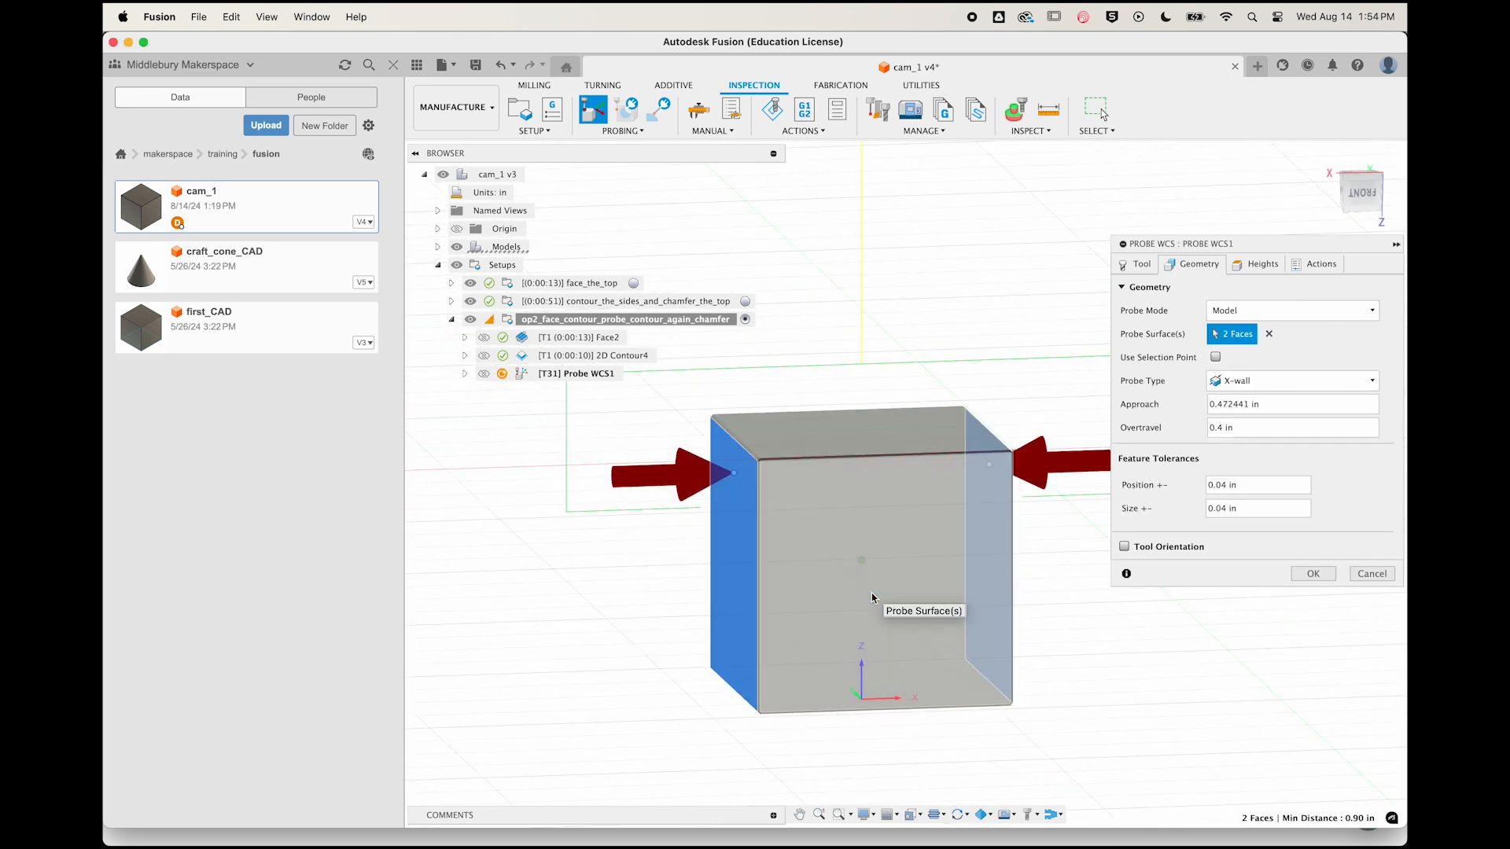
pyautogui.click(1313, 574)
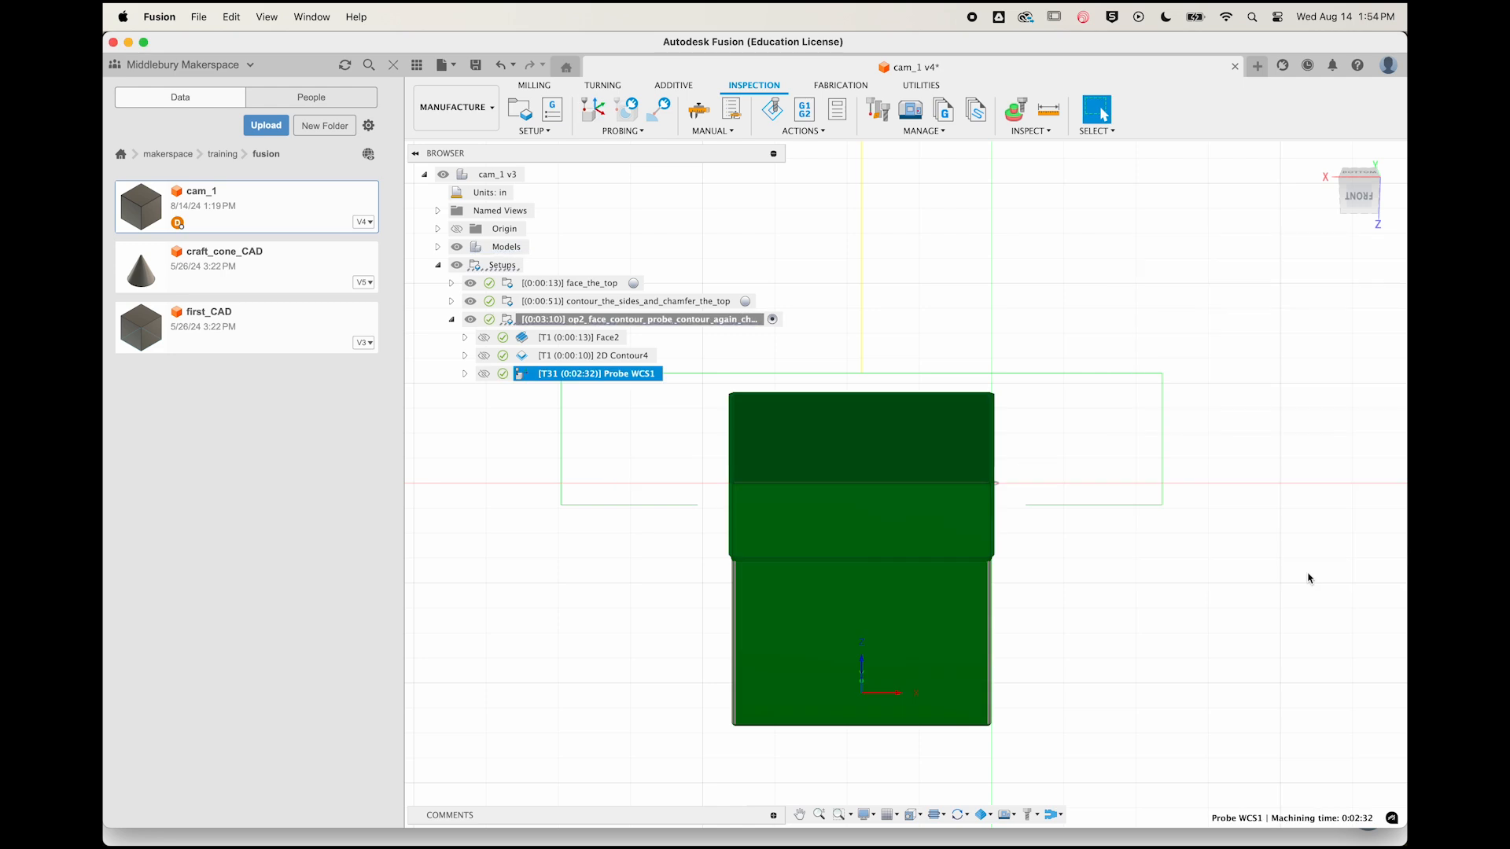
# Simulate the Probe WCS operation, scrub to the probe's approach beside the part to check its height, and exit the simulation
pyautogui.click(786, 131)
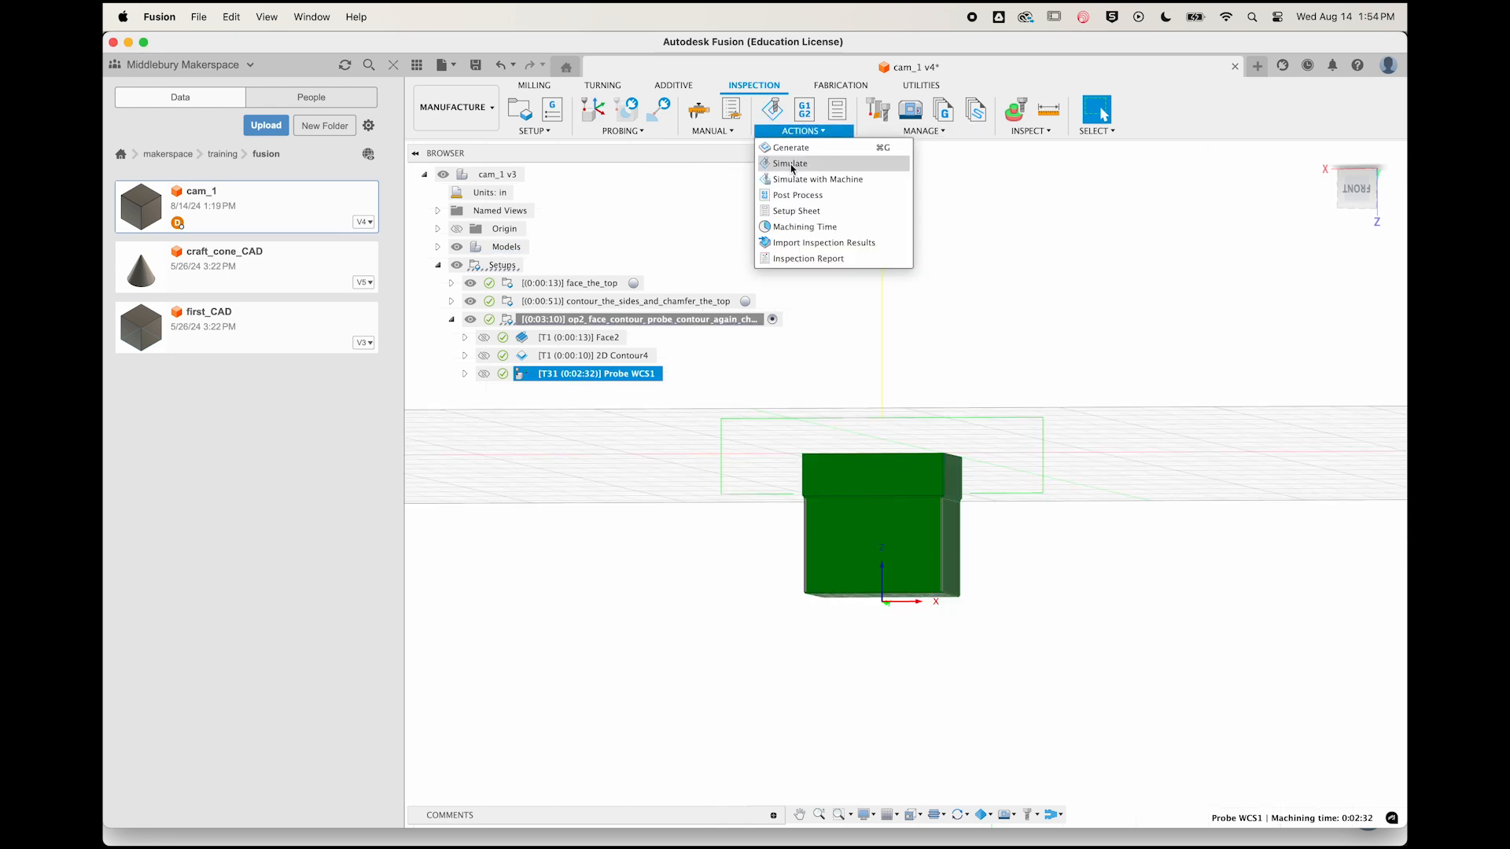
pyautogui.click(786, 151)
pyautogui.moveTo(482, 827); pyautogui.dragTo(710, 845)
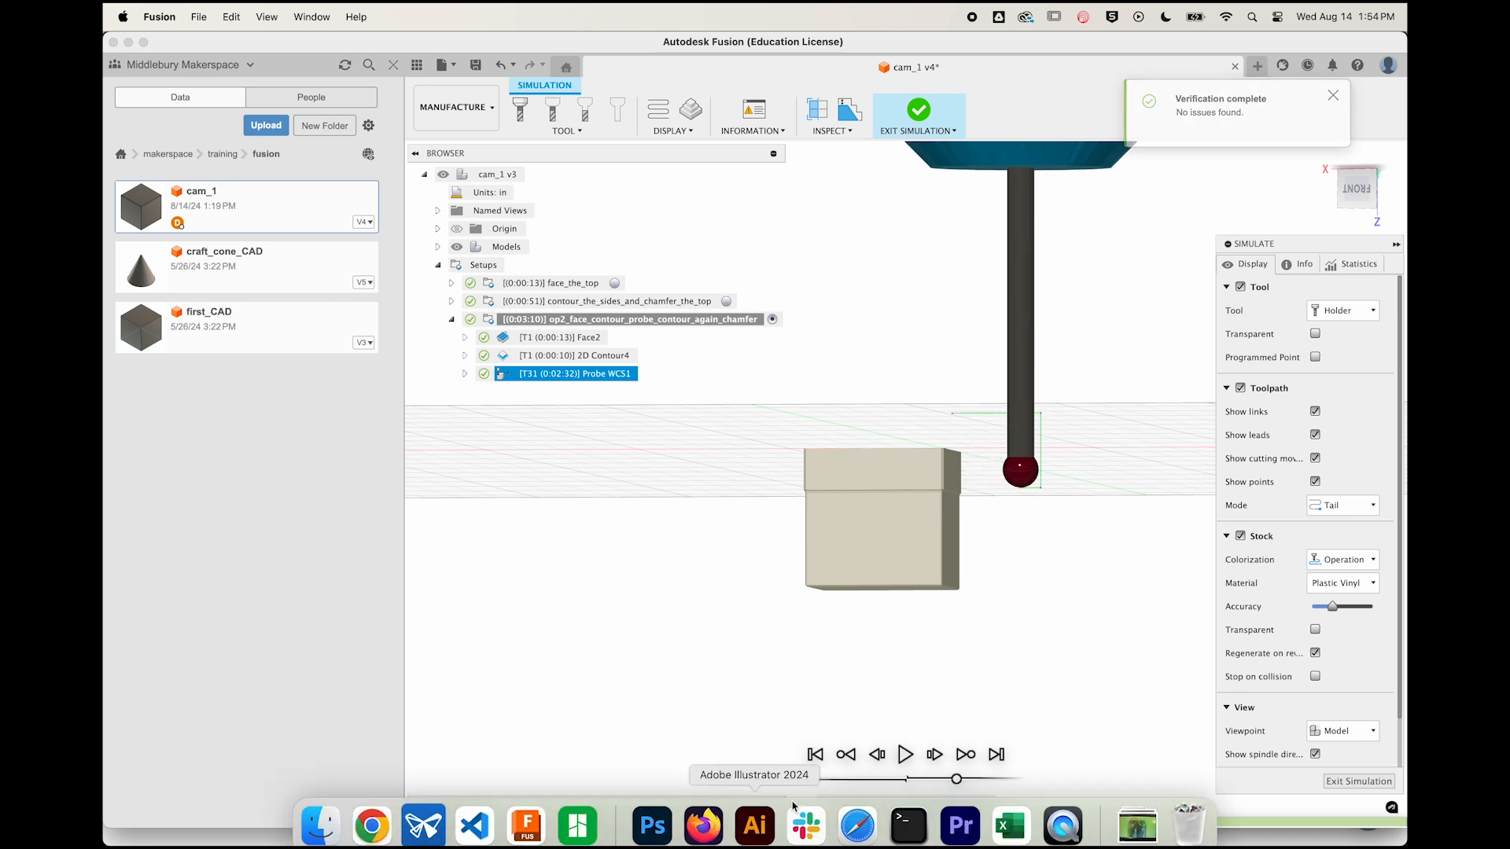
pyautogui.click(1346, 782)
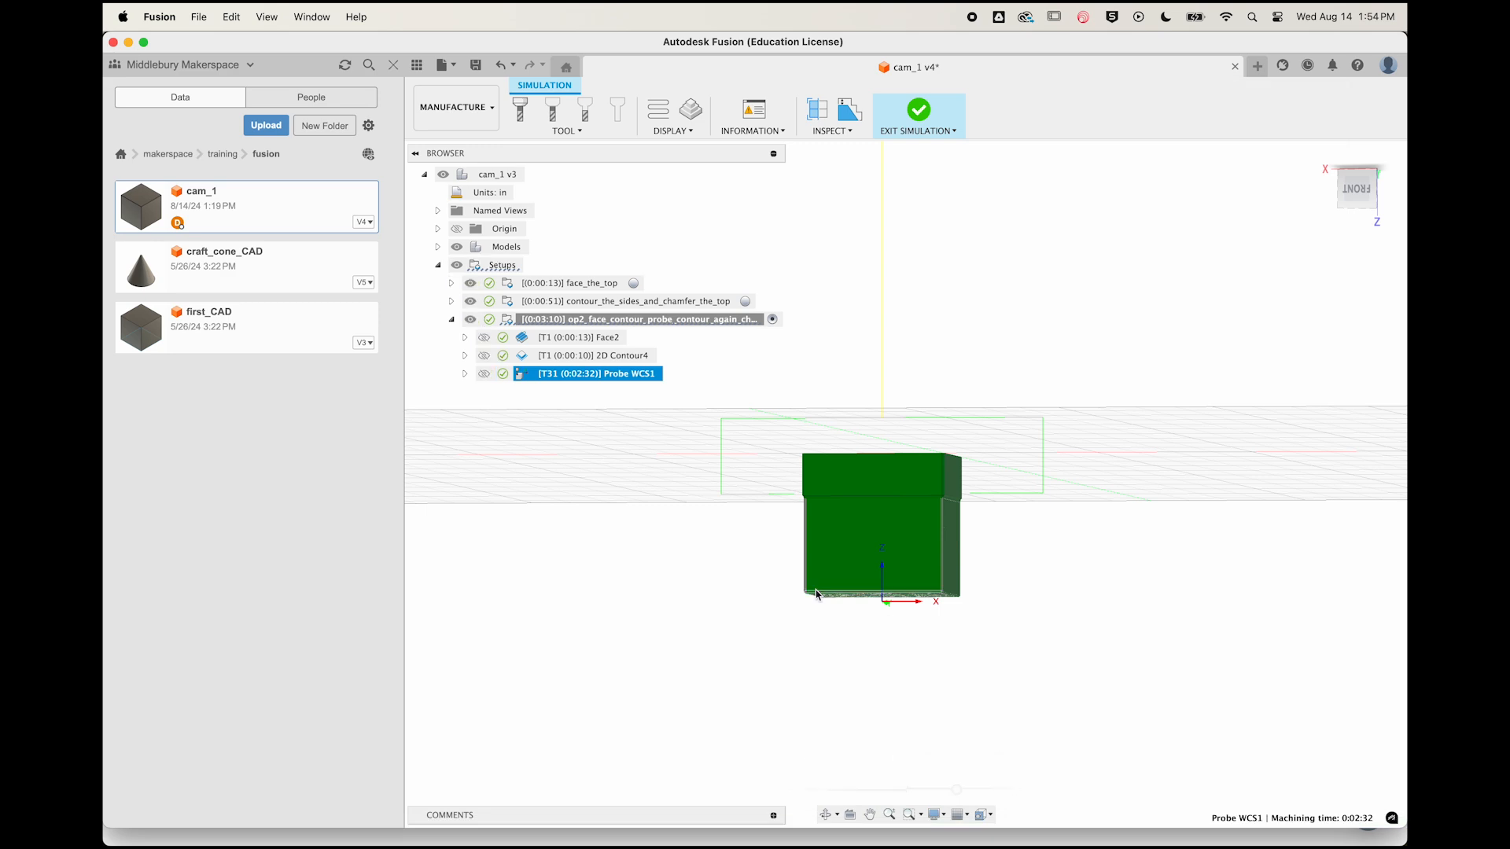
# Edit the Probe WCS operation and set its bottom height offset to -0.4 in from the probing surface top
pyautogui.doubleClick(520, 376)
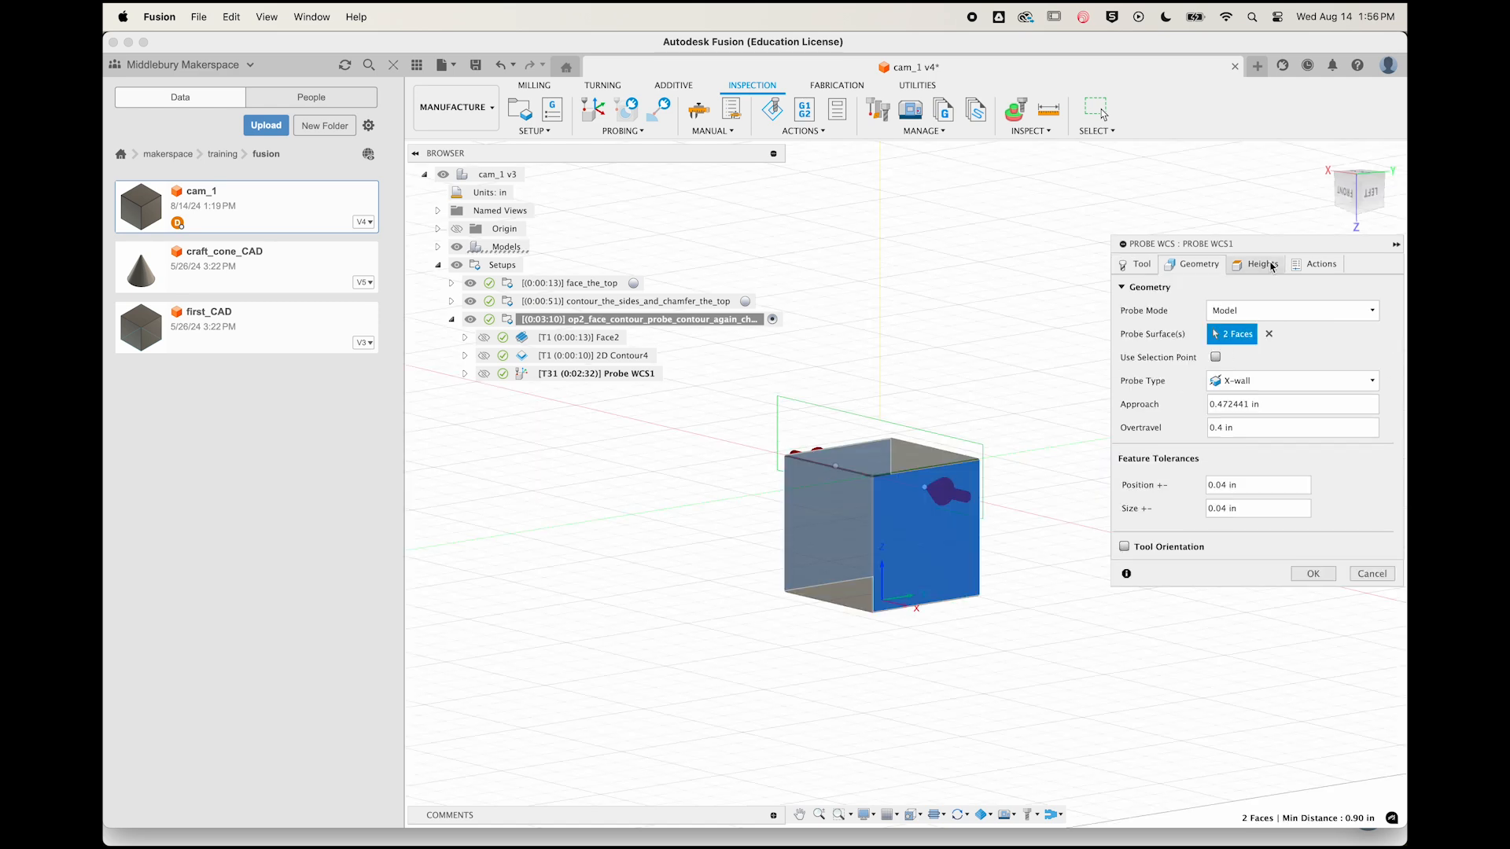
pyautogui.click(1272, 268)
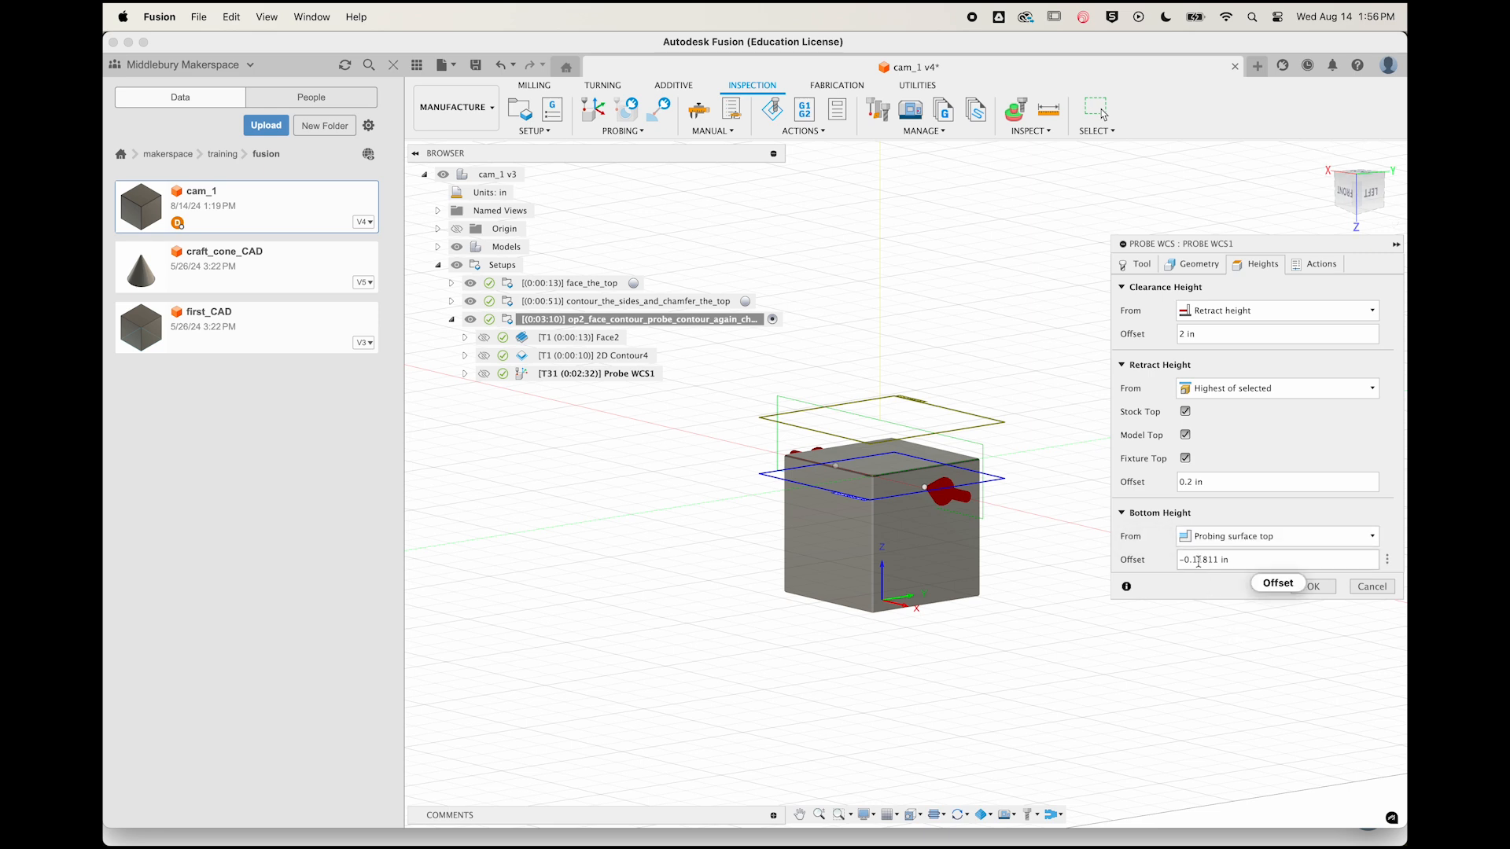
pyautogui.moveTo(1218, 561); pyautogui.dragTo(1194, 562)
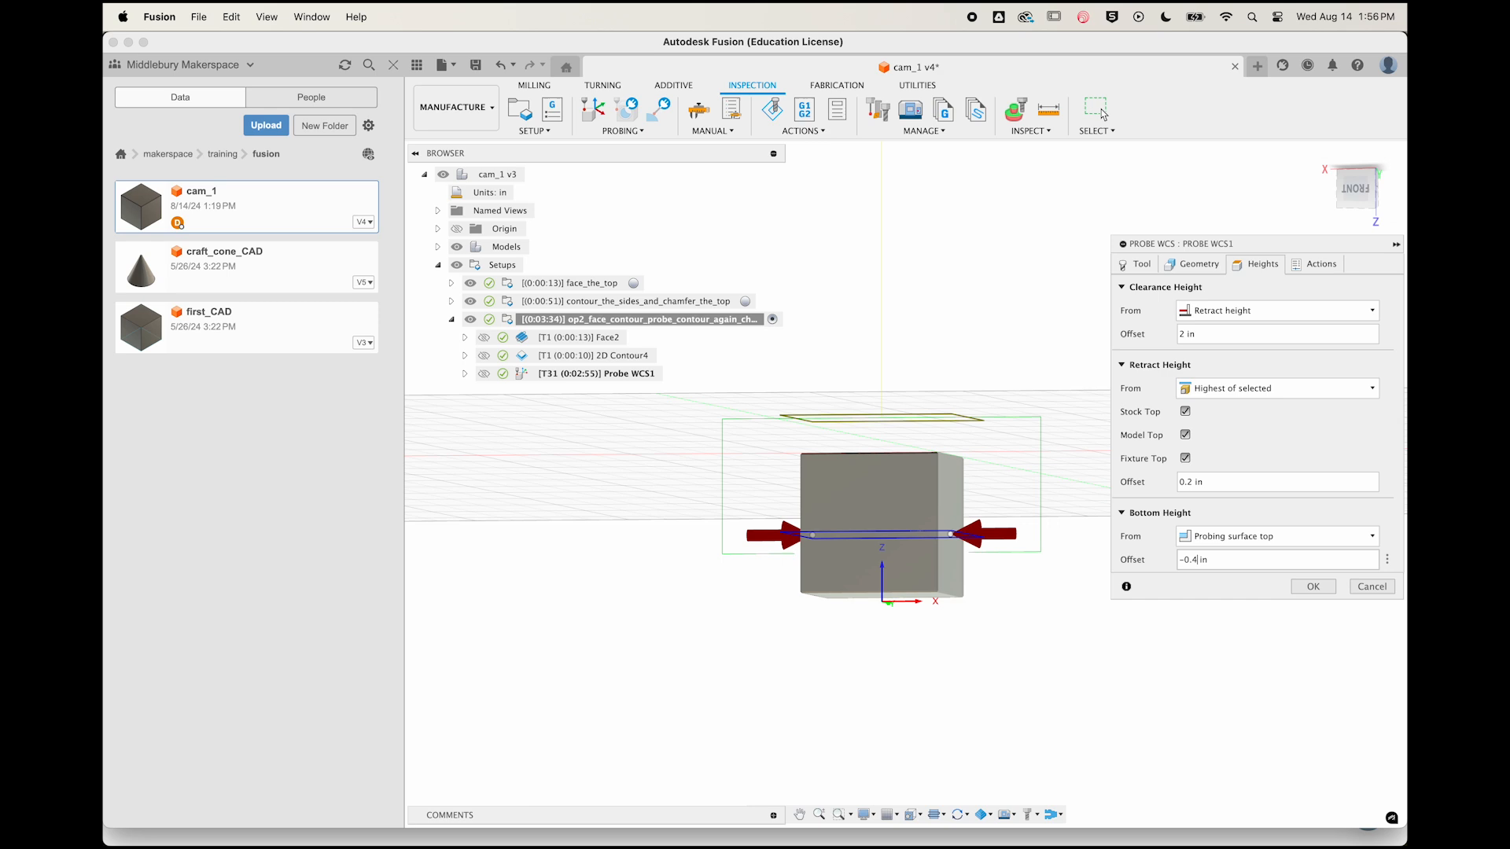
pyautogui.press('BackSpace')
pyautogui.write('4')
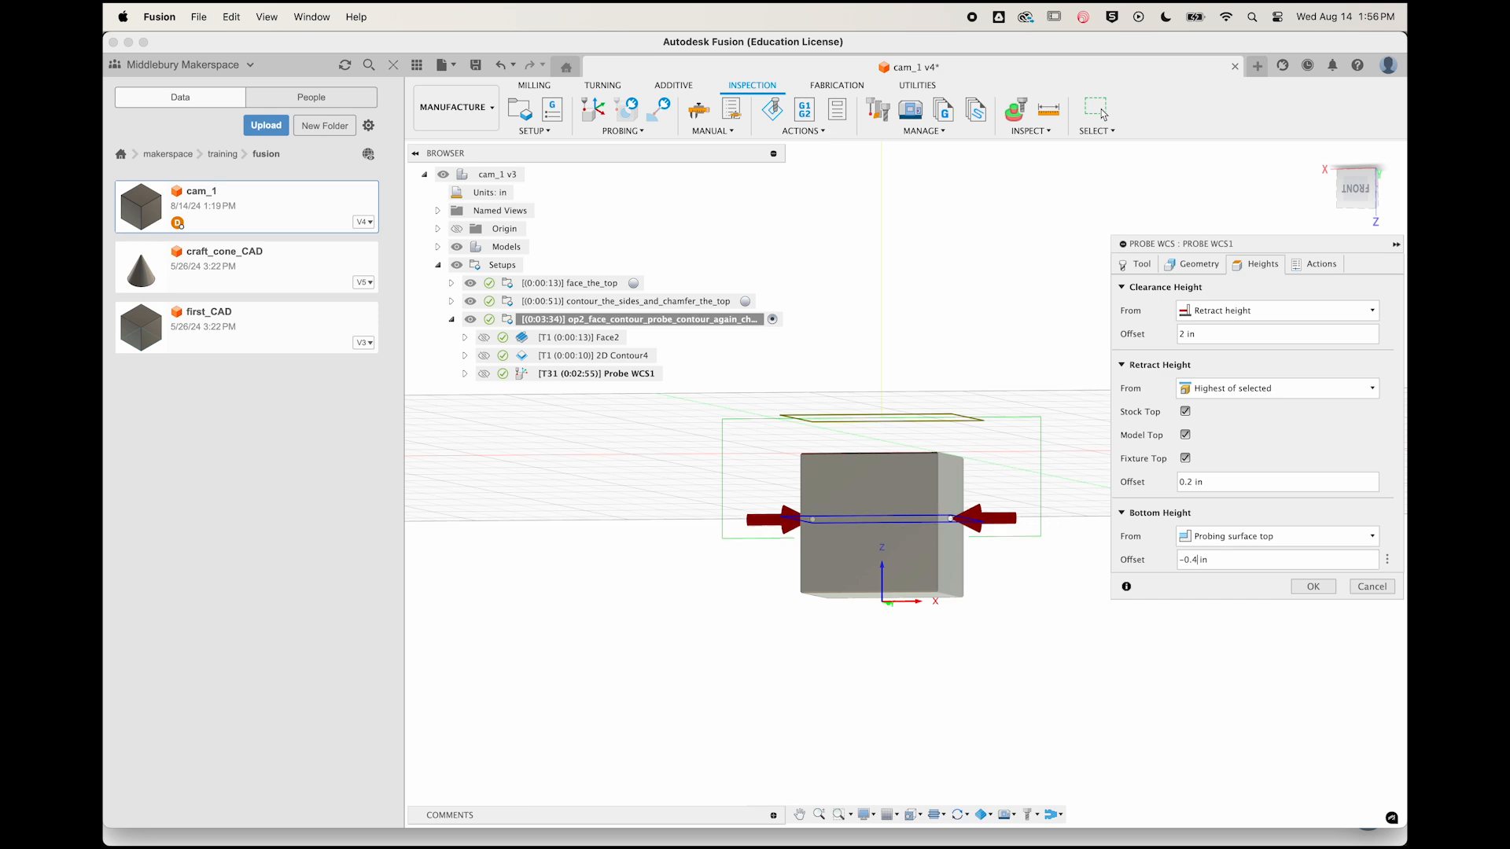
pyautogui.press('Return')
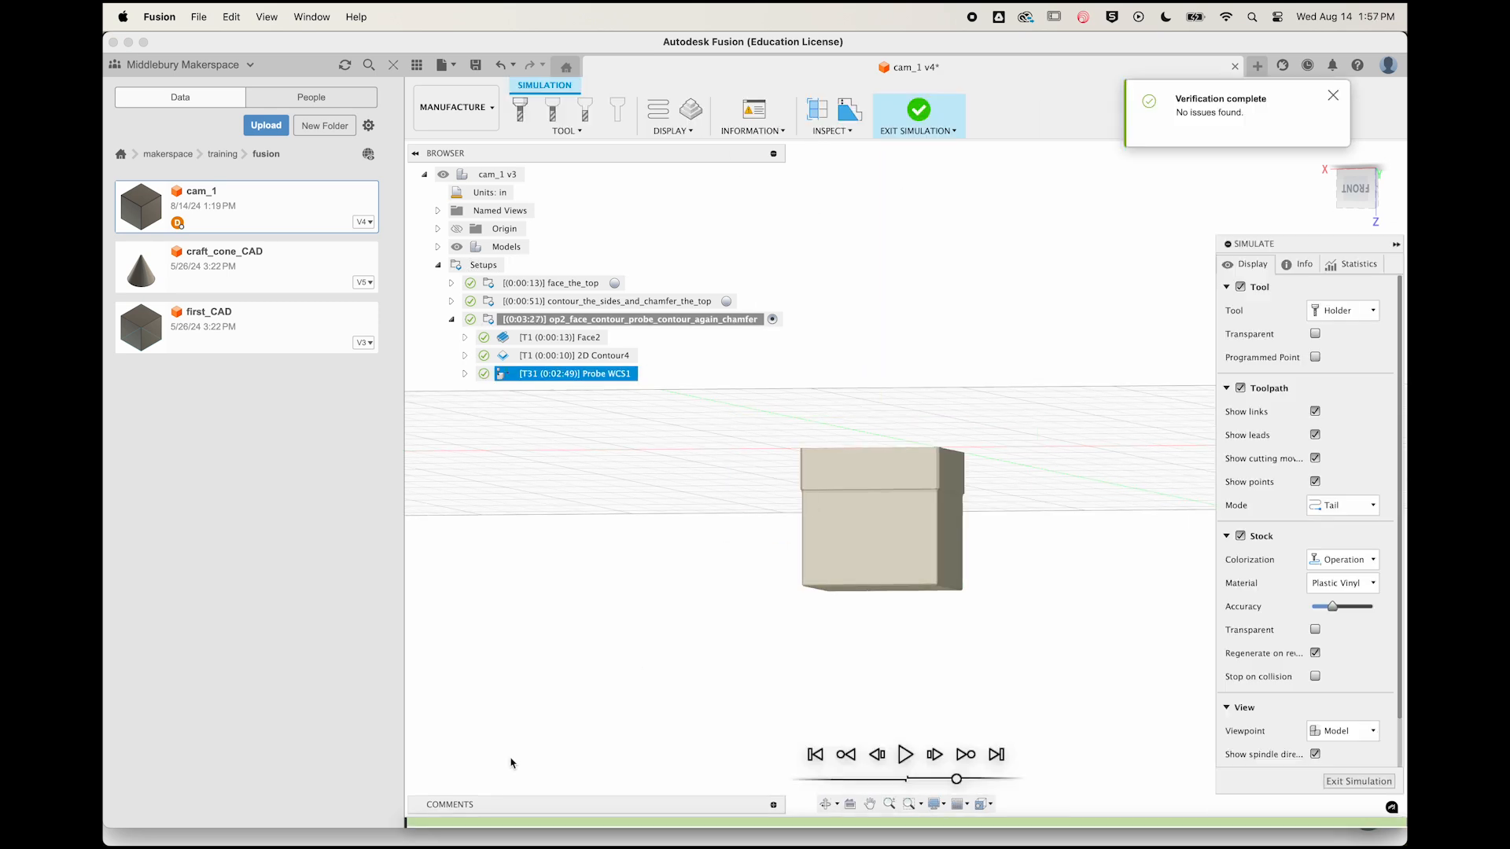
# Scrub the X-wall Probe WCS simulation to the probe's approach beside the cube and inspect the probe tip's height against the side wall
pyautogui.moveTo(416, 825); pyautogui.dragTo(721, 824)
pyautogui.keyDown('shift'); pyautogui.hscroll(-3, 865, 669); pyautogui.keyUp('shift')
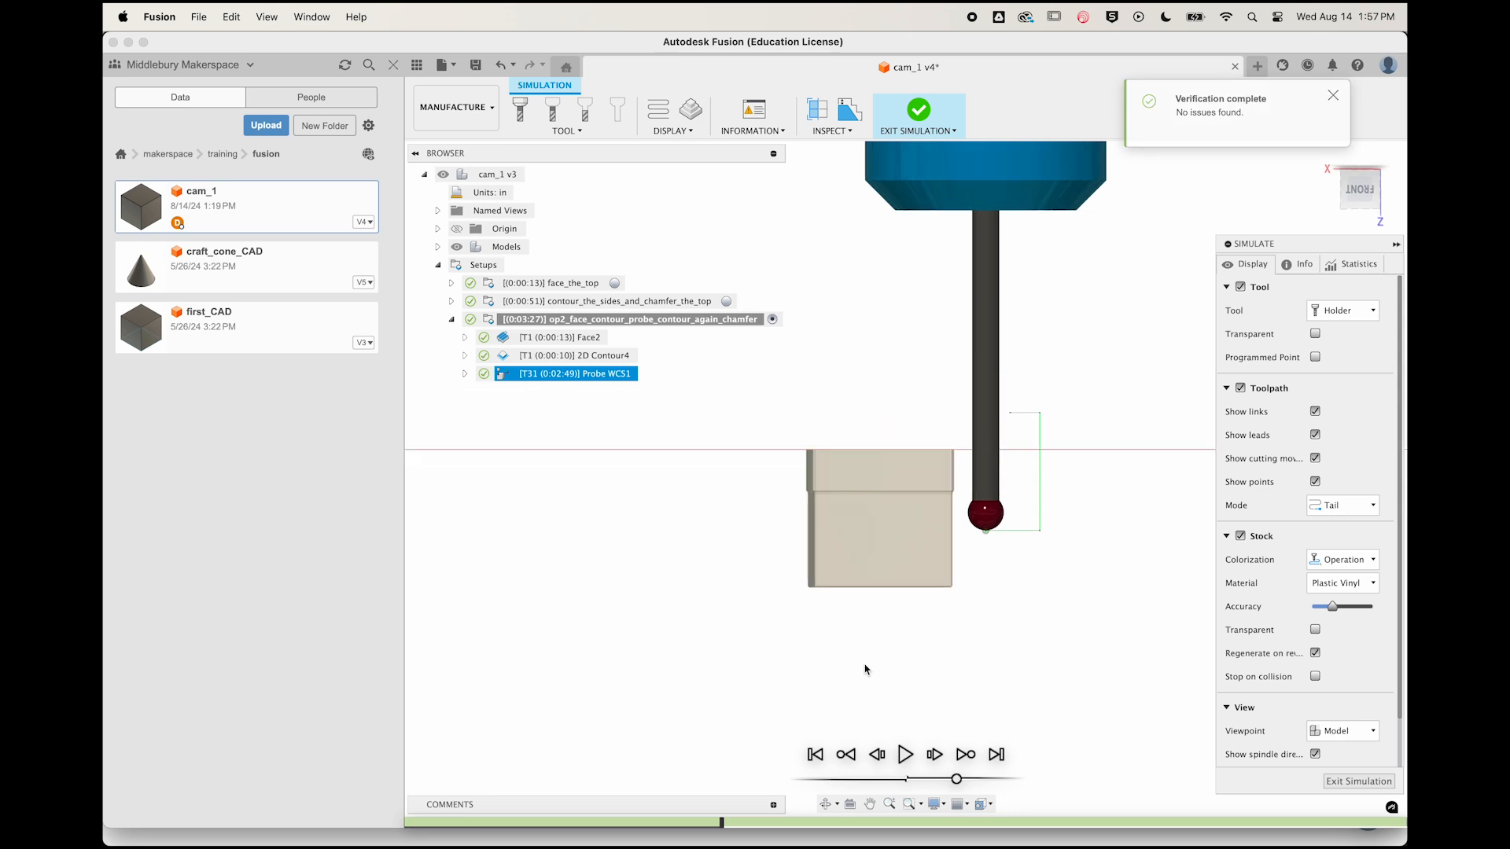
pyautogui.scroll(5, 1034, 529)
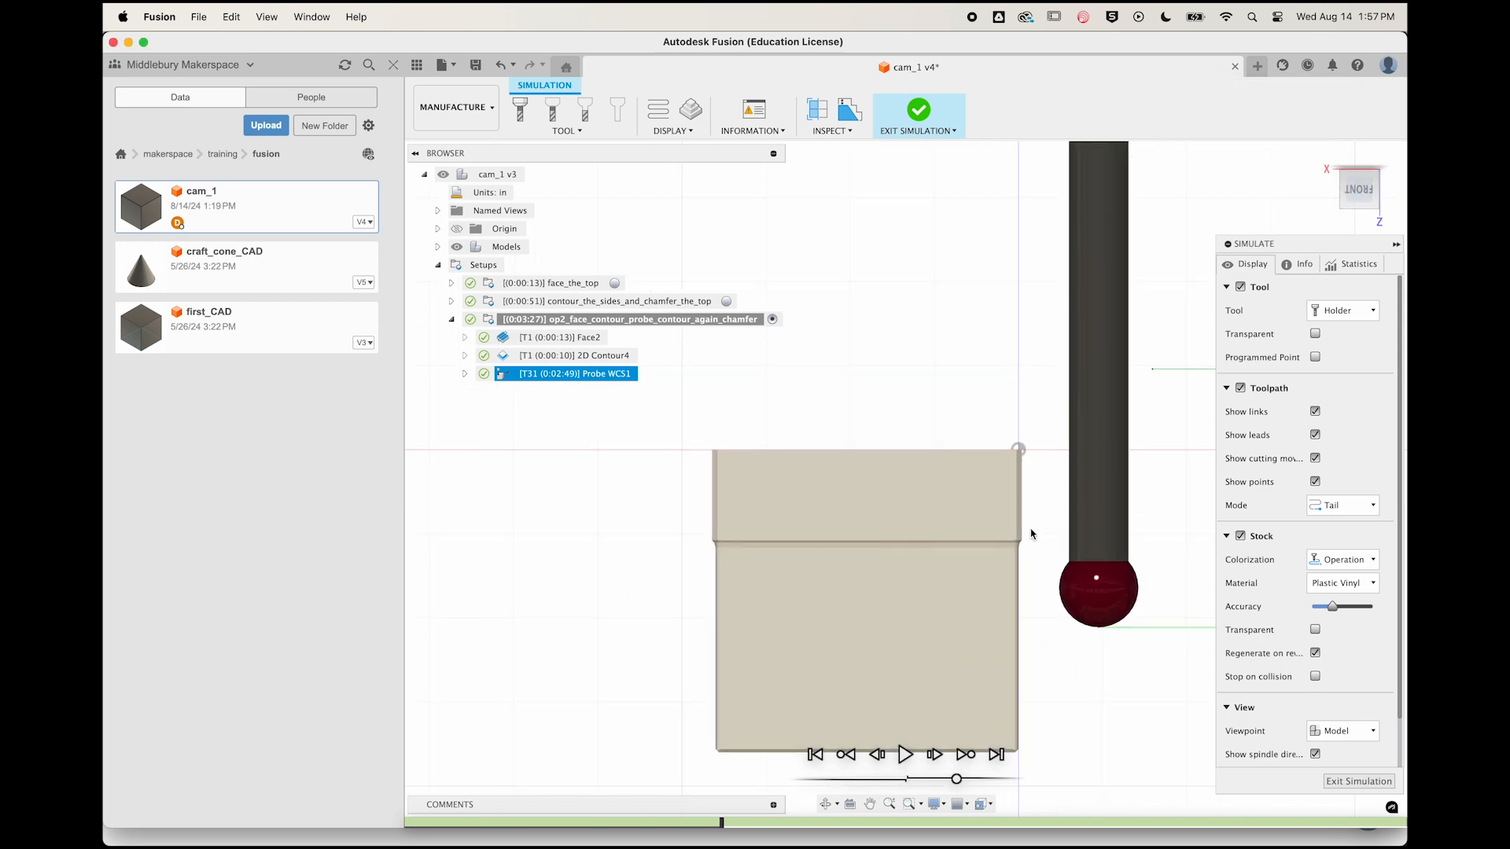
pyautogui.scroll(3, 1033, 534)
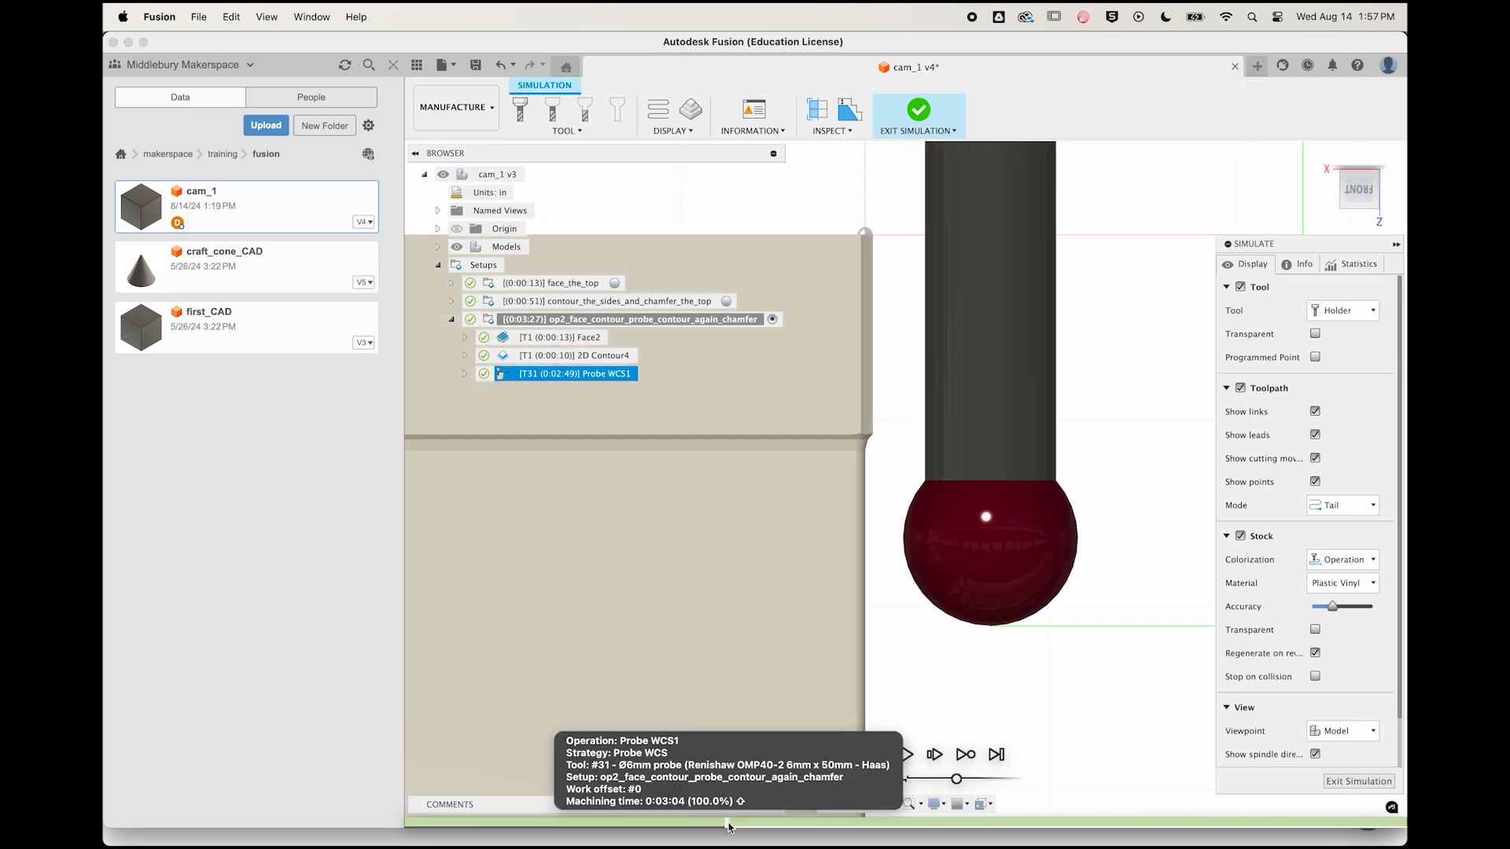
pyautogui.moveTo(731, 823); pyautogui.dragTo(740, 824)
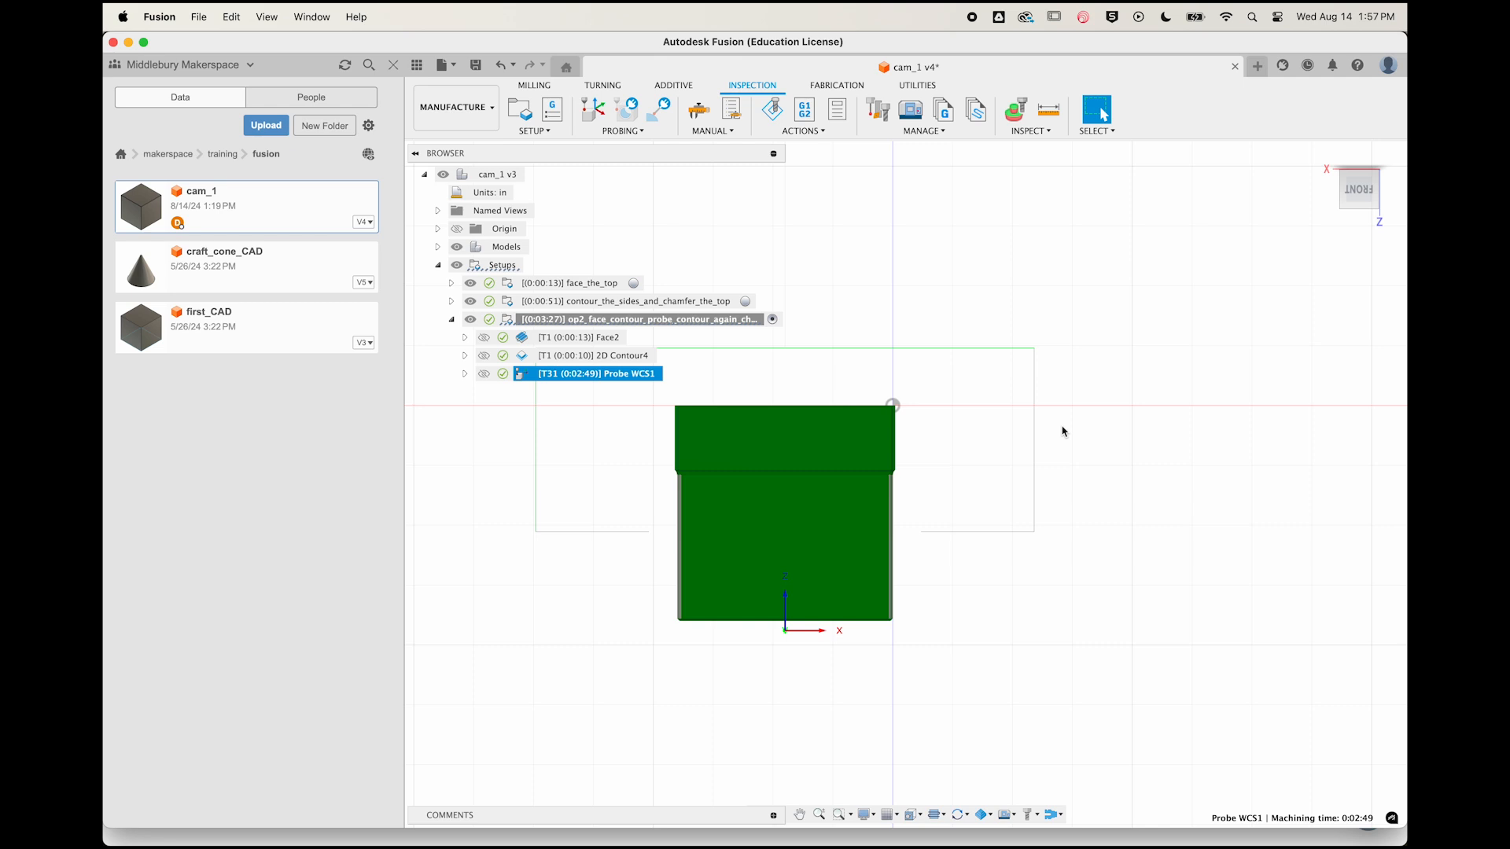
# Create a second Probe WCS operation with tool 31, using the cube's two opposite side faces along Y as Y-wall probe surfaces
pyautogui.keyDown('shift'); pyautogui.hscroll(5, 1064, 431); pyautogui.keyUp('shift')
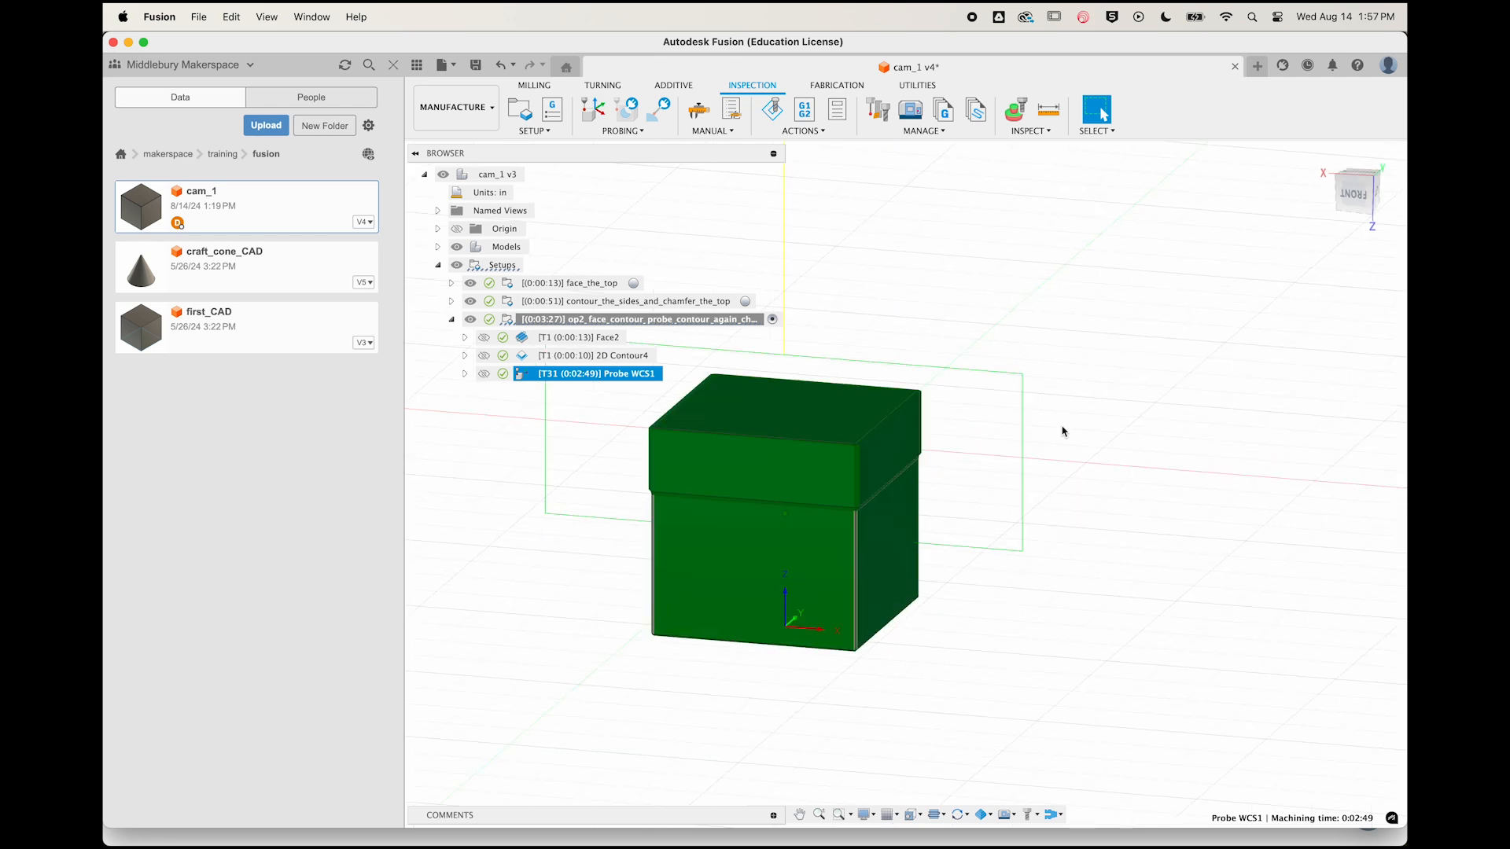
pyautogui.click(592, 110)
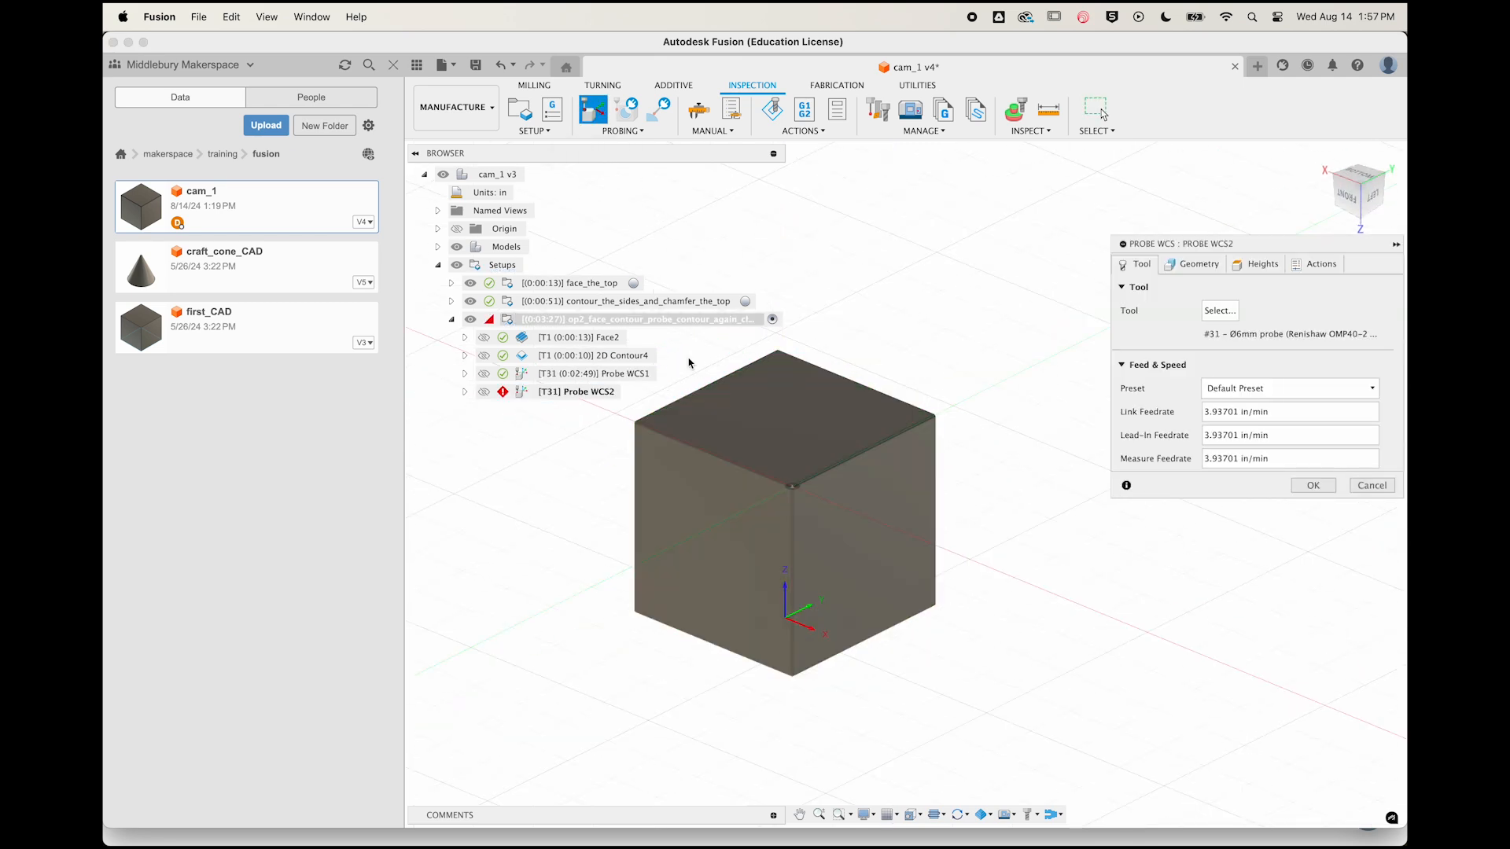
pyautogui.click(689, 572)
pyautogui.keyDown('shift'); pyautogui.hscroll(5, 884, 527); pyautogui.keyUp('shift')
pyautogui.click(891, 559)
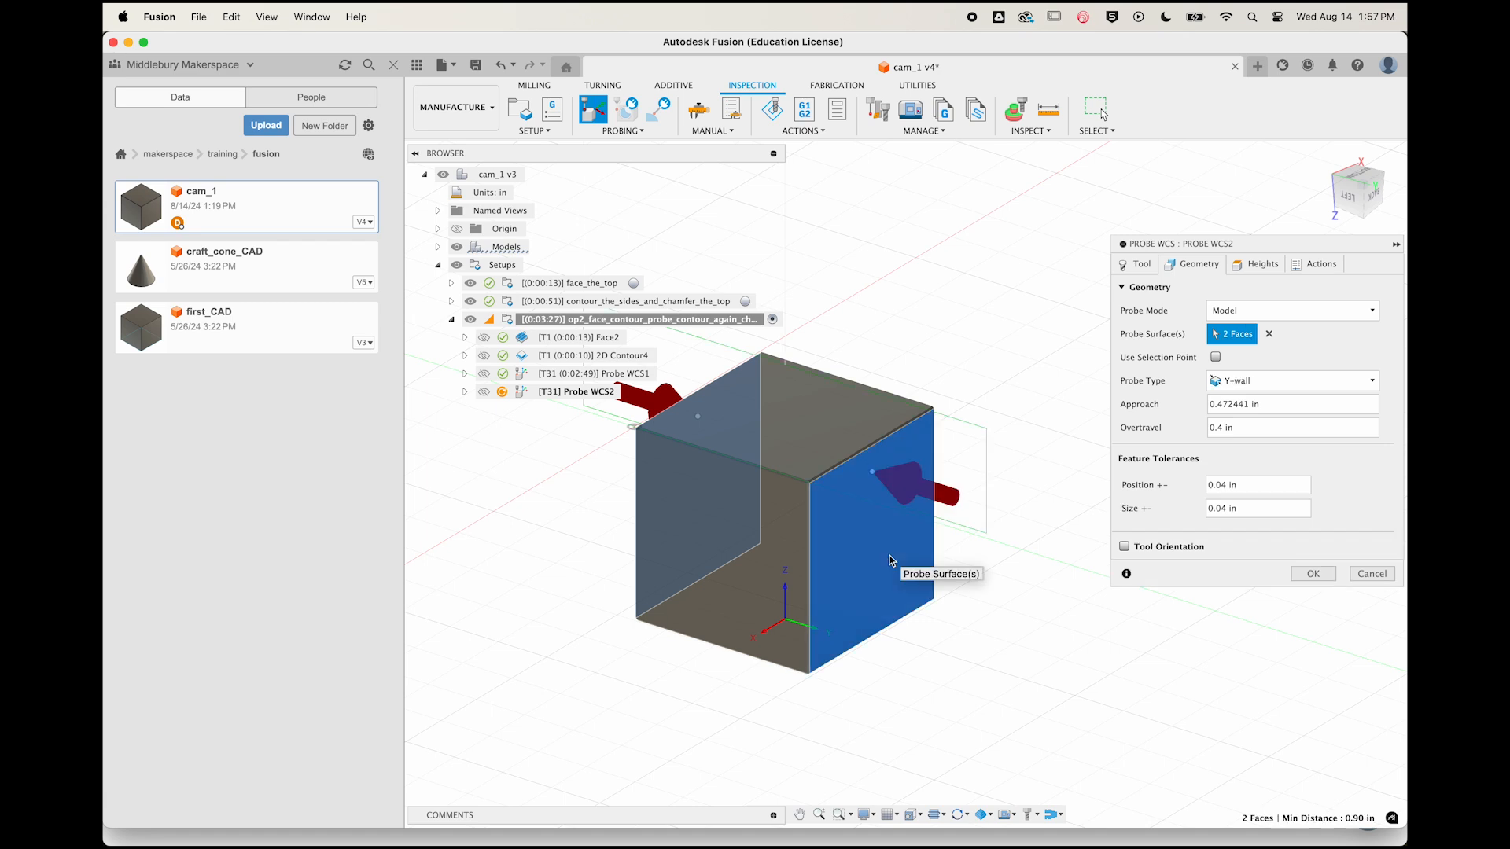
# Set the Y-wall probe's bottom height offset to -0.4 in from the probing surface top, generate it, and compare both probe toolpaths
pyautogui.keyDown('shift'); pyautogui.hscroll(5, 766, 532); pyautogui.keyUp('shift')
pyautogui.keyDown('shift'); pyautogui.scroll(3, 767, 531); pyautogui.keyUp('shift')
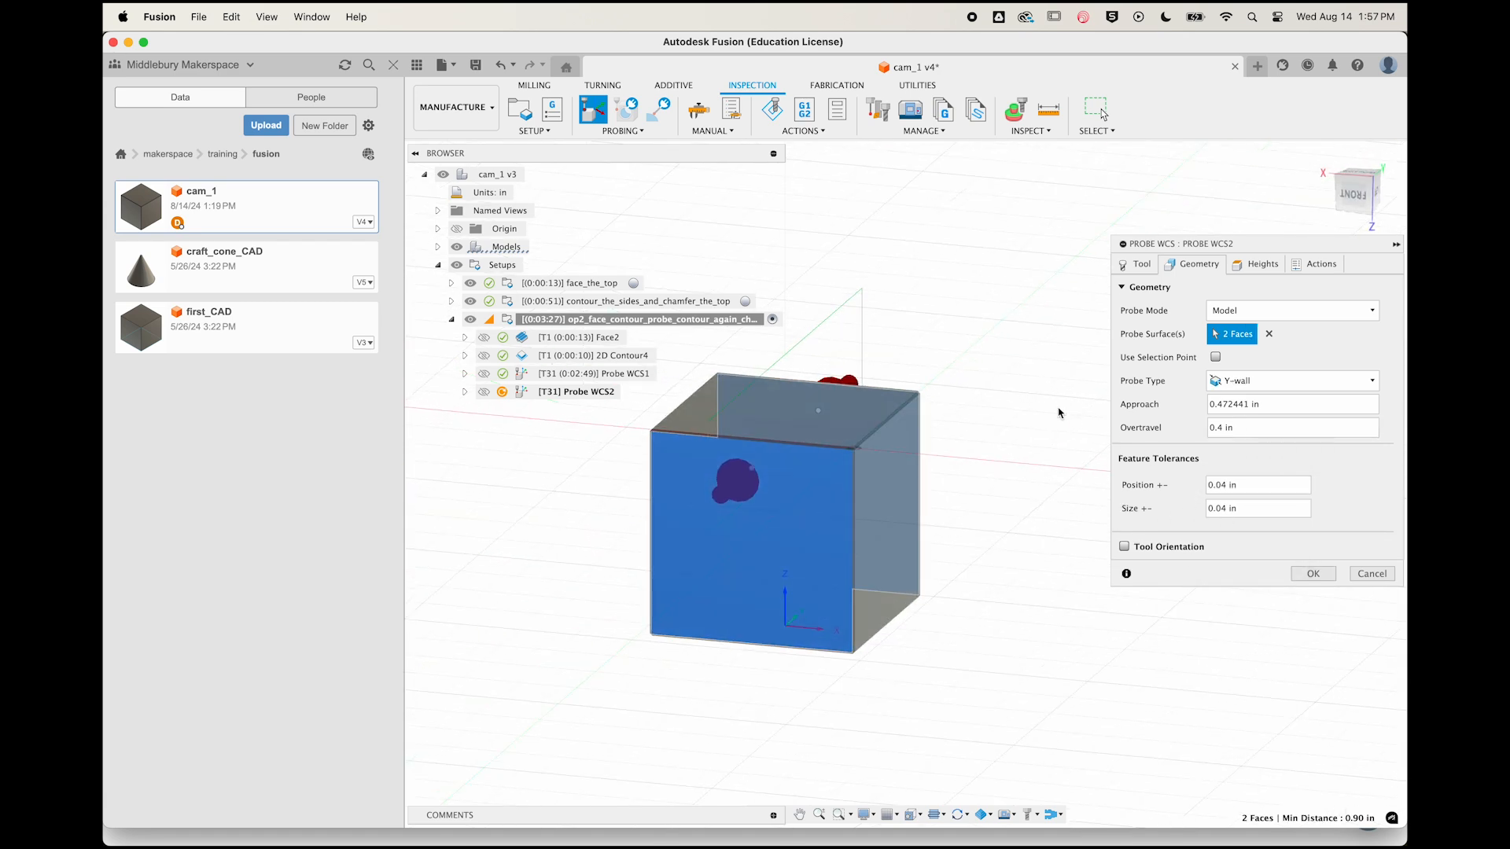
pyautogui.click(1256, 265)
pyautogui.doubleClick(1195, 559)
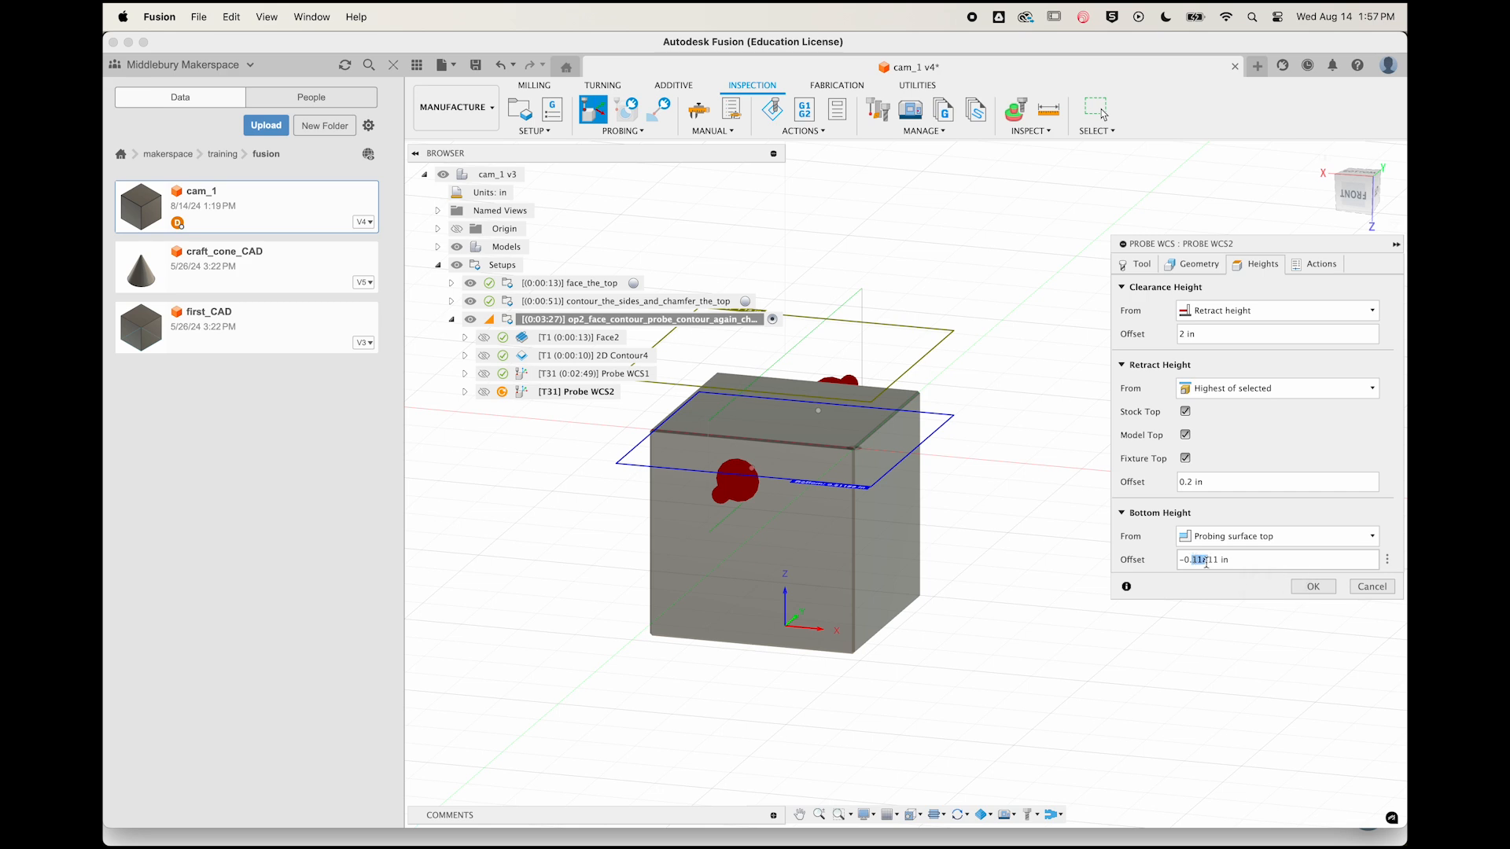
pyautogui.write('0.4')
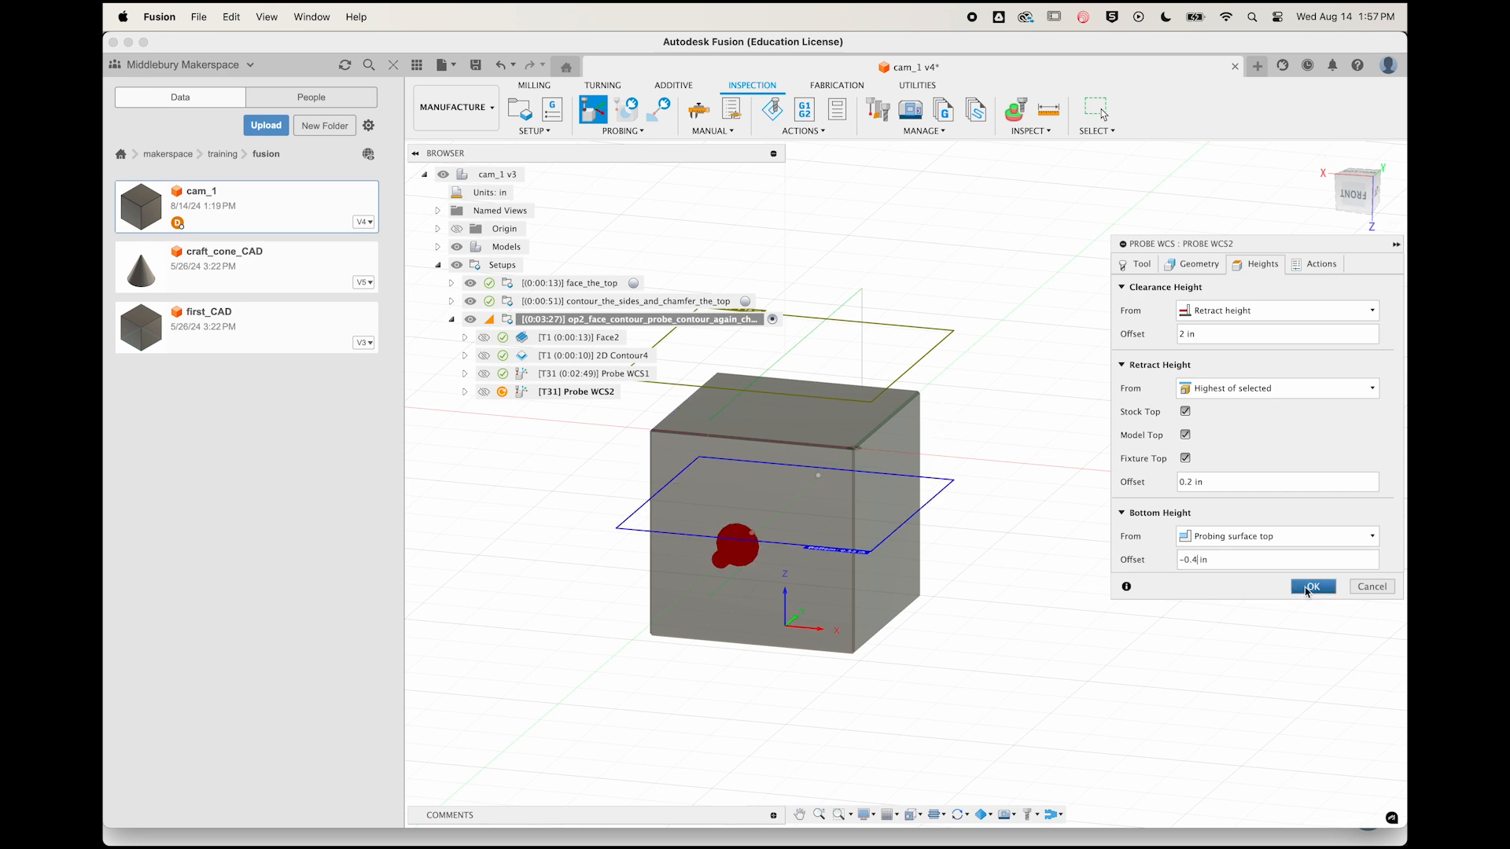
pyautogui.click(1307, 589)
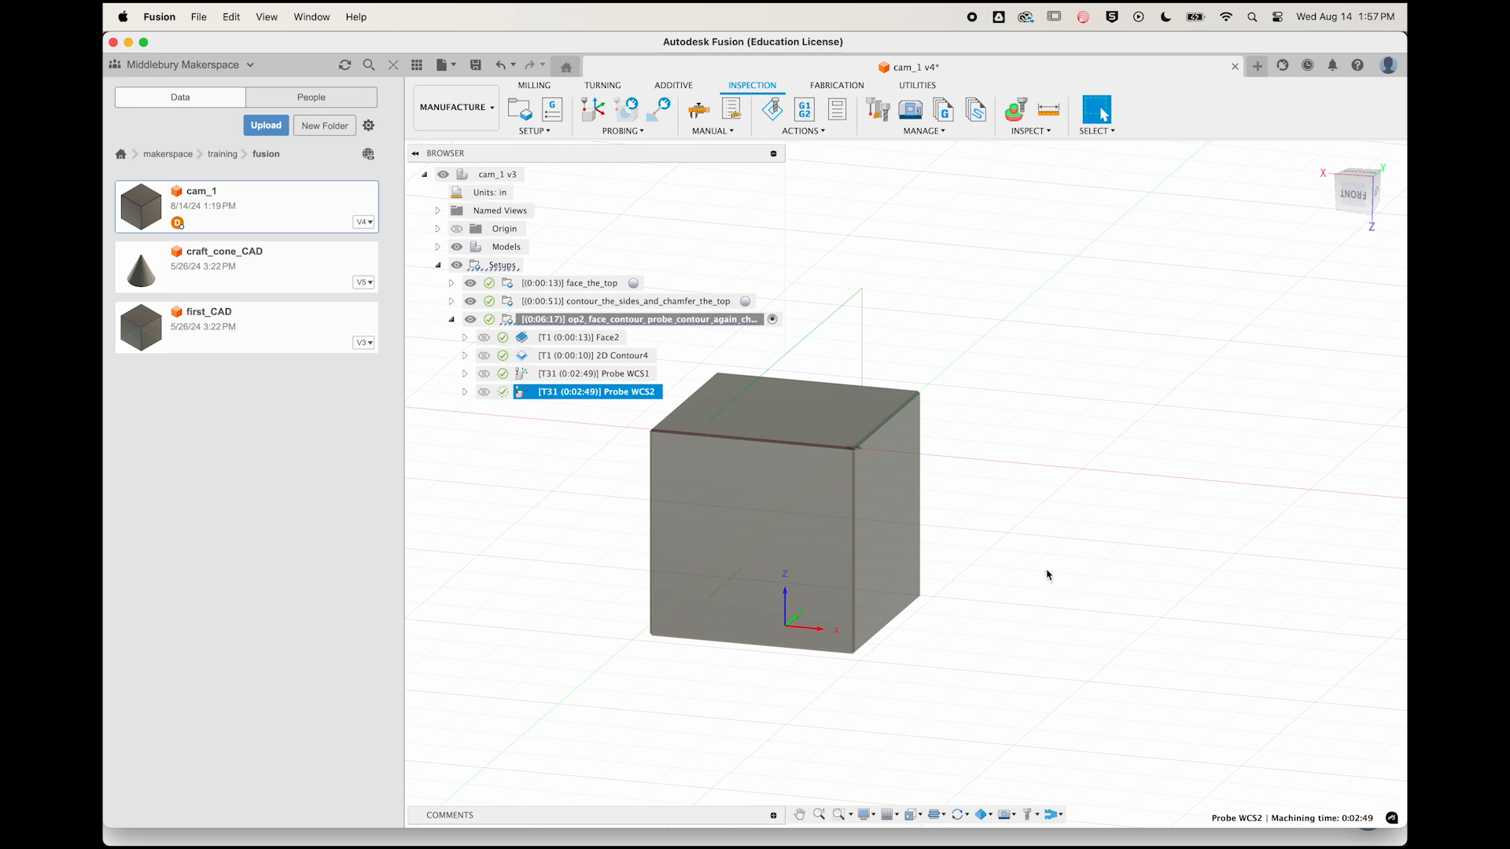
pyautogui.click(525, 377)
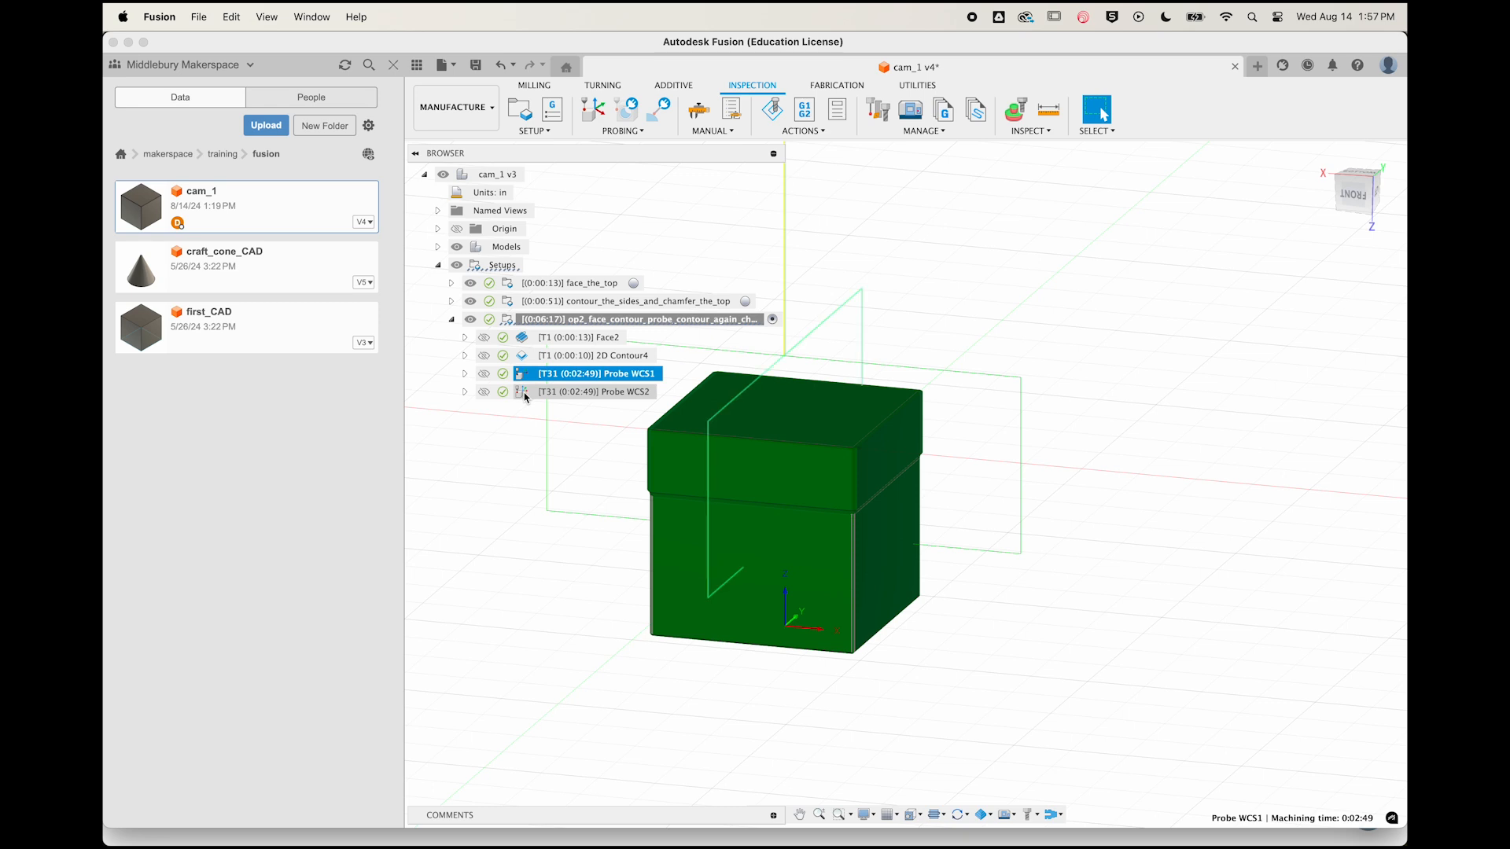
pyautogui.click(525, 394)
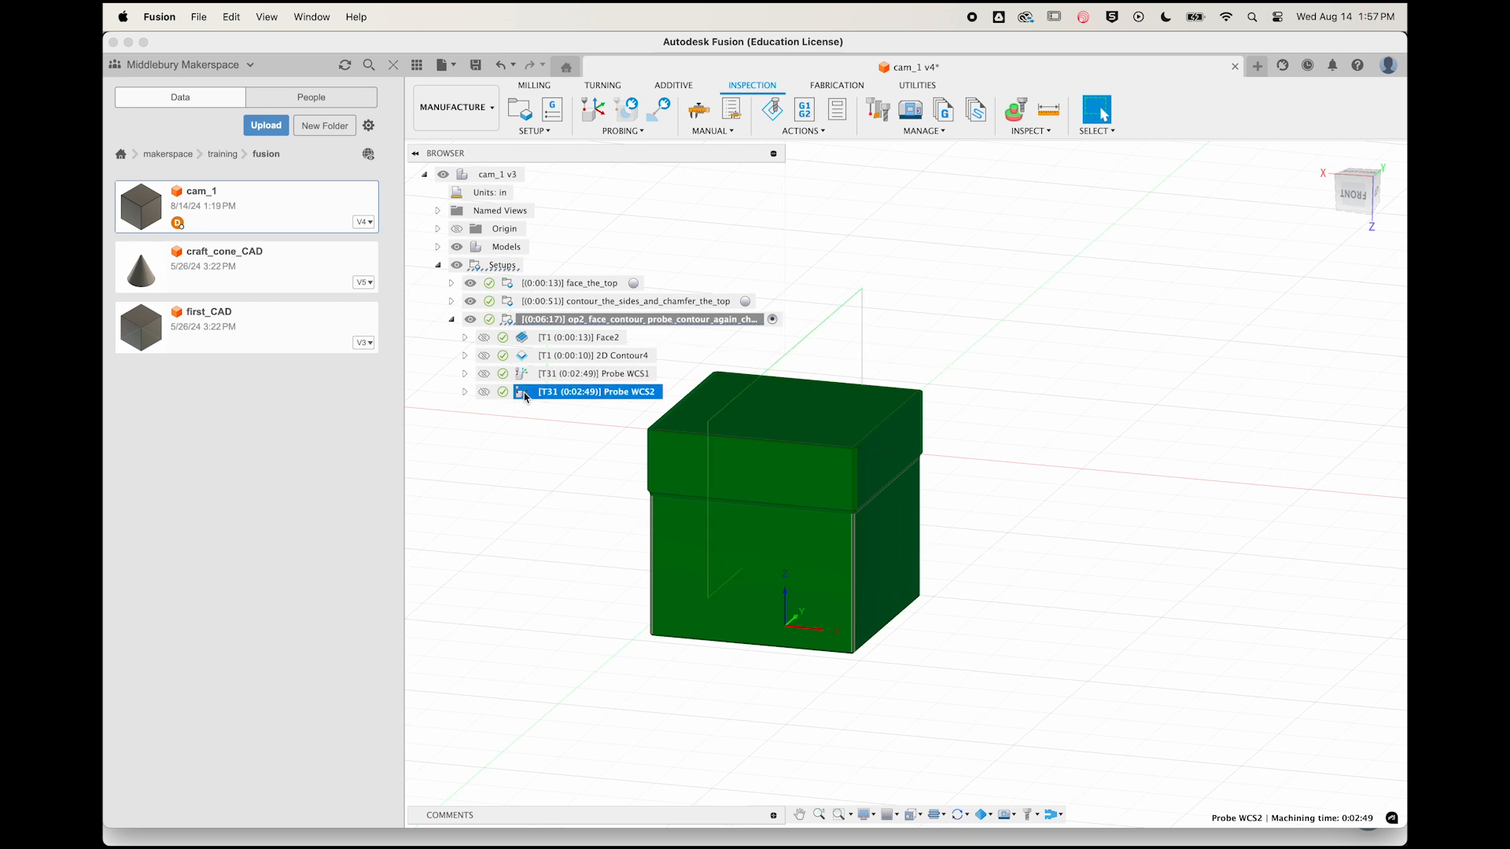